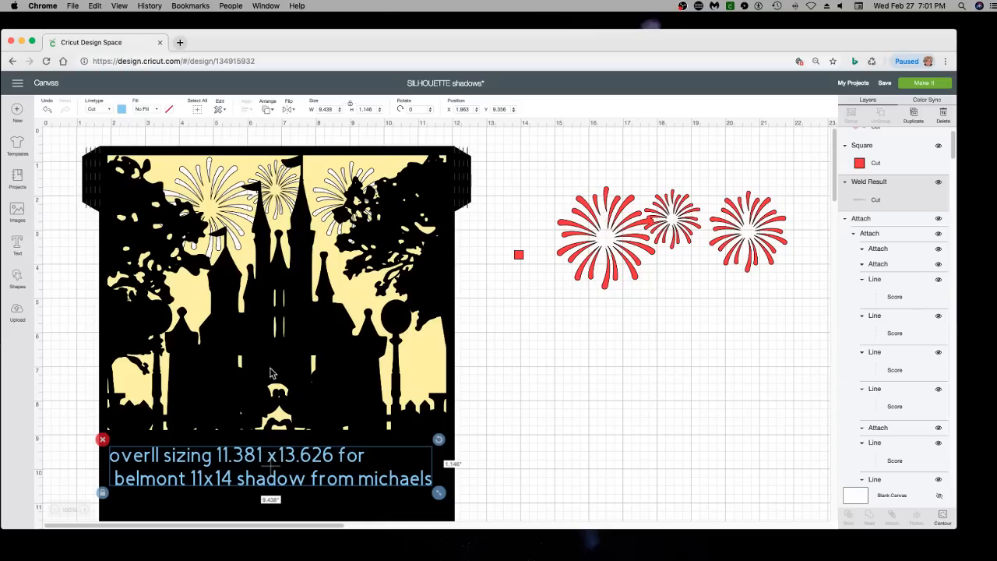
Move the Mickey and Minnie layer out of the castle stack onto the empty canvas beside it
drag(271, 374, 492, 392)
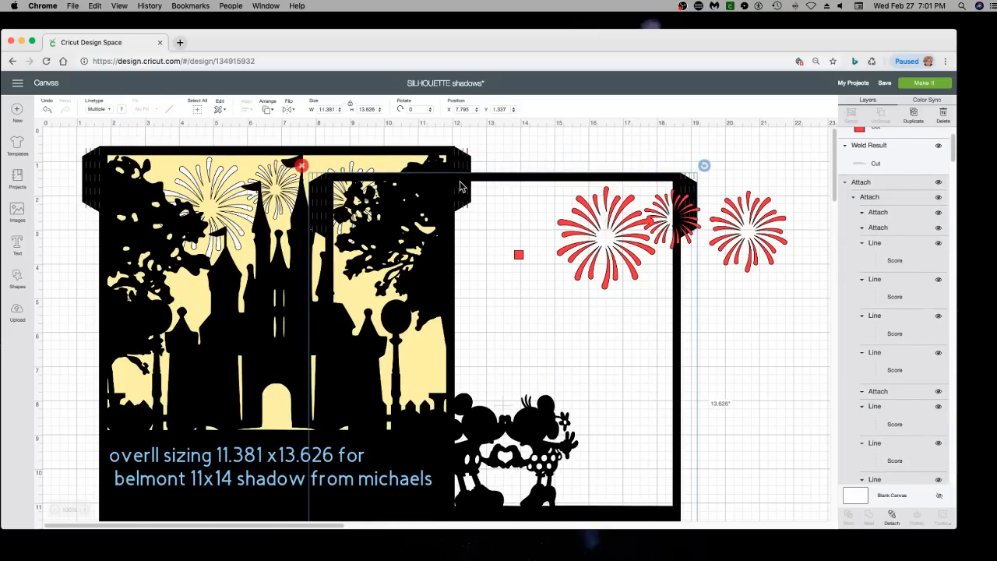
drag(461, 188, 525, 197)
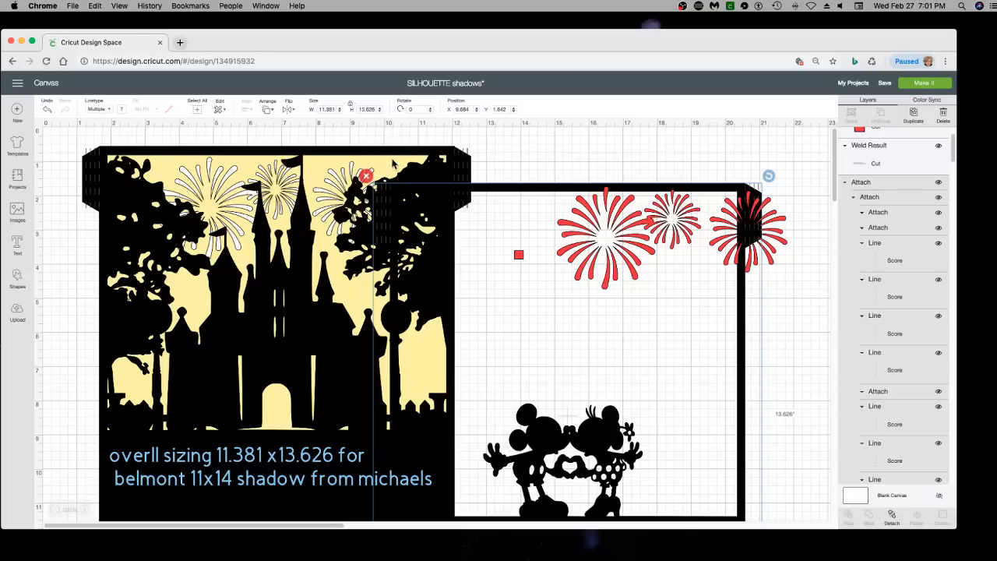
drag(536, 195, 597, 185)
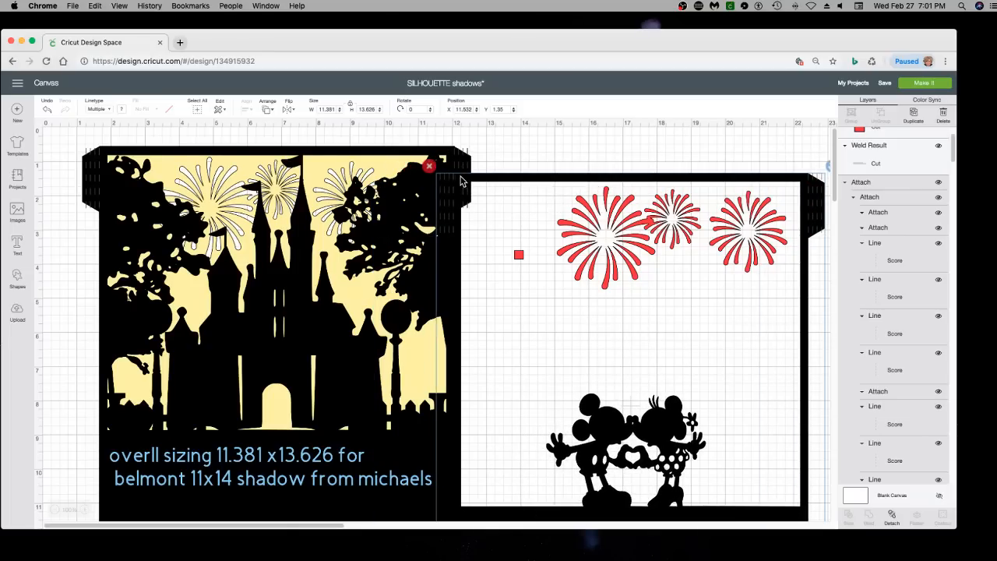
drag(461, 181, 513, 166)
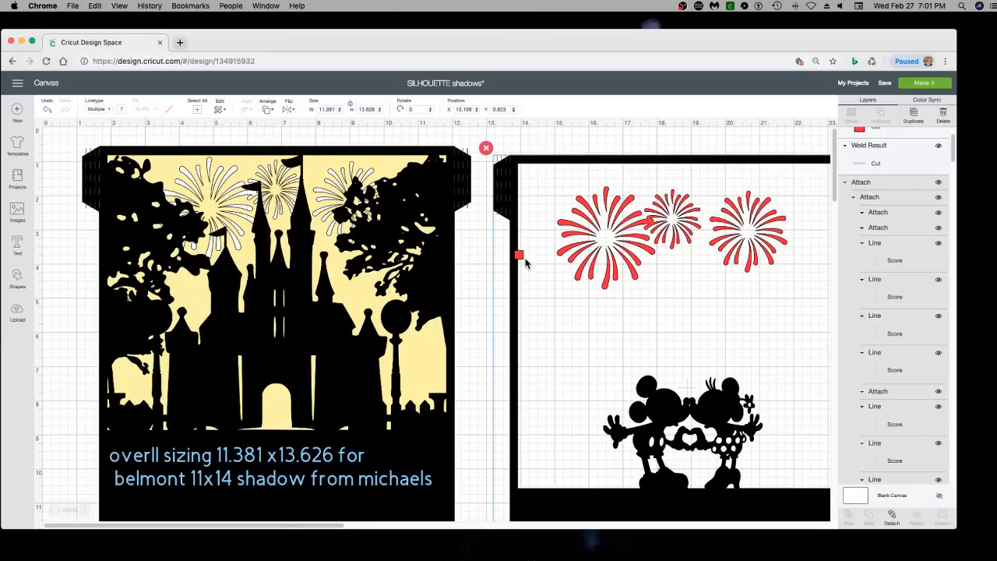
Hold the 0.25-inch red square against the Mickey and Minnie frame's side border, and park it above the frame
mouse_move(519, 254)
mouse_down()
mouse_move(543, 164)
mouse_move(517, 236)
mouse_up()
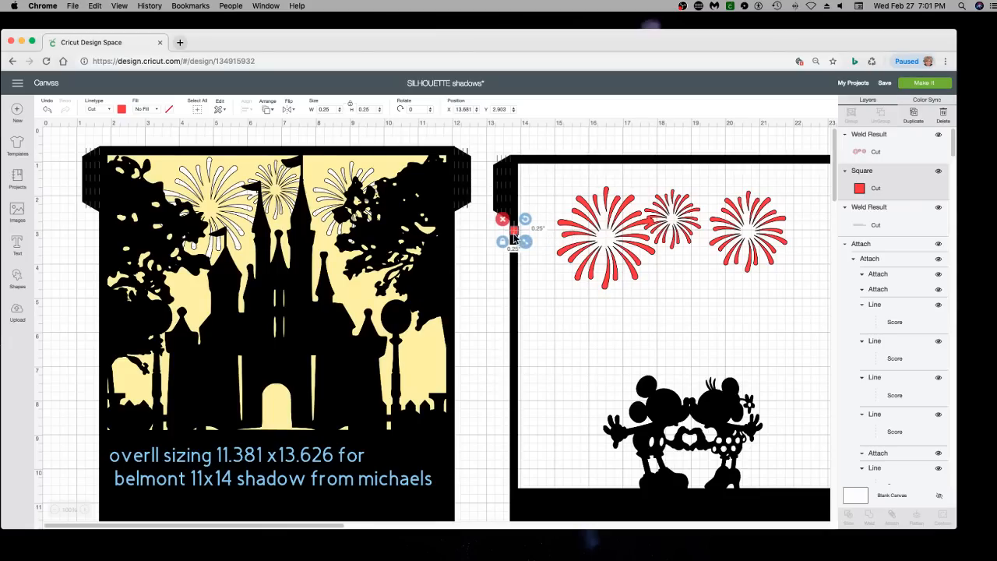
drag(516, 236, 537, 146)
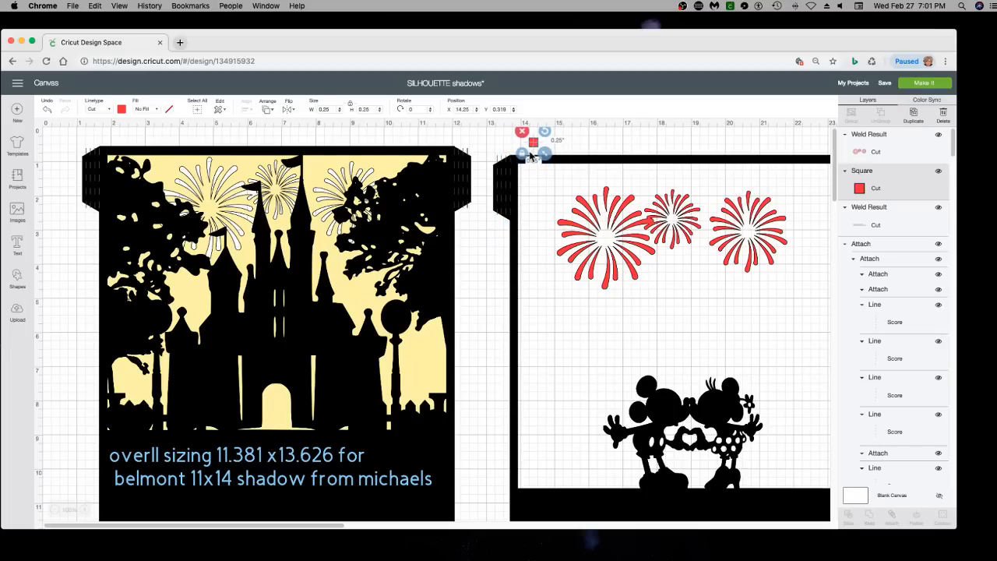
Spread out the Mickey and Minnie, lamp-post fence and love layers, placing the love layer farthest from the castle
click(505, 193)
drag(505, 193, 473, 216)
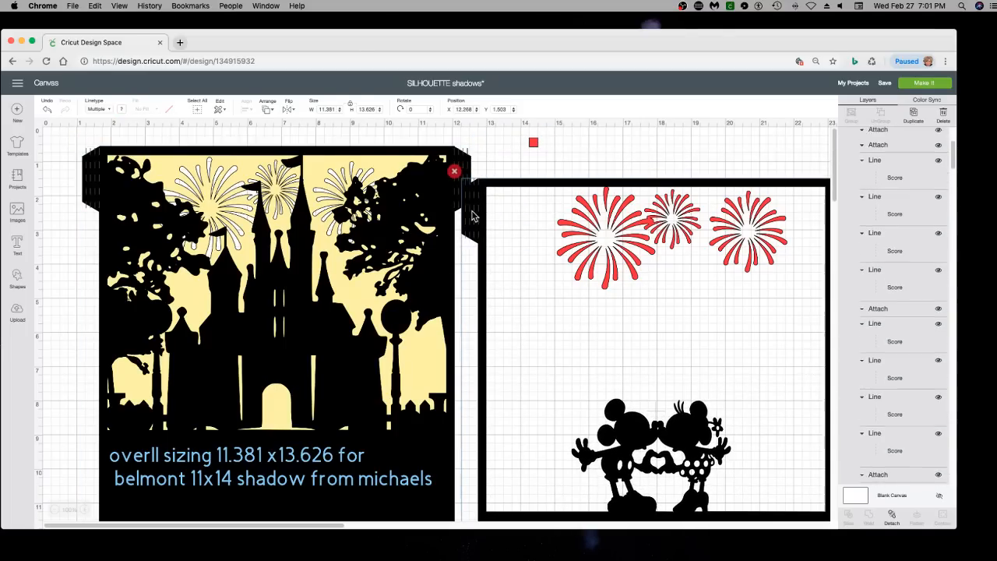
click(471, 215)
scroll(45, 453, down, 5)
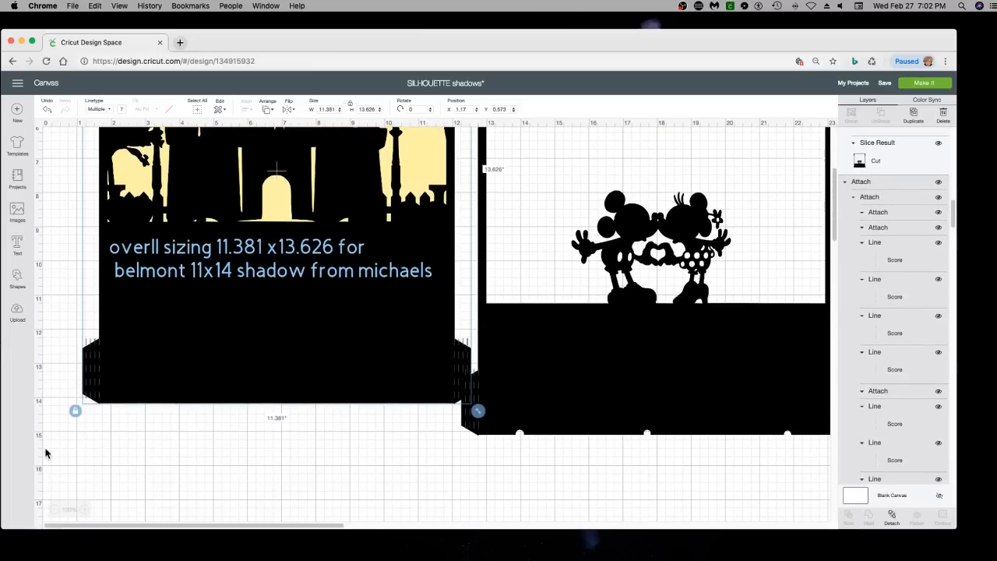
click(54, 509)
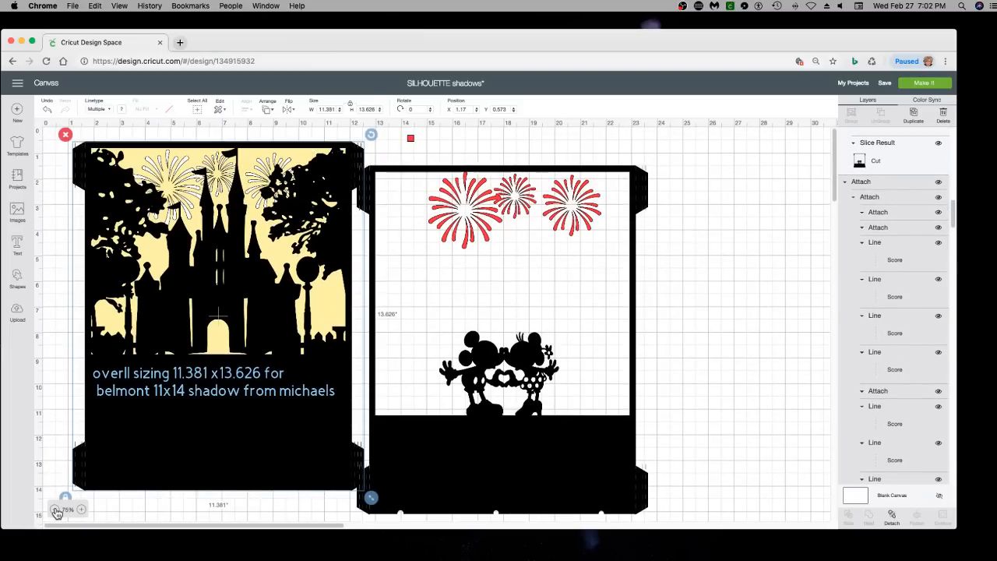
click(55, 510)
drag(329, 375, 458, 414)
drag(211, 335, 404, 435)
drag(172, 366, 706, 366)
mouse_move(767, 345)
mouse_down()
mouse_move(772, 380)
mouse_move(772, 348)
mouse_up()
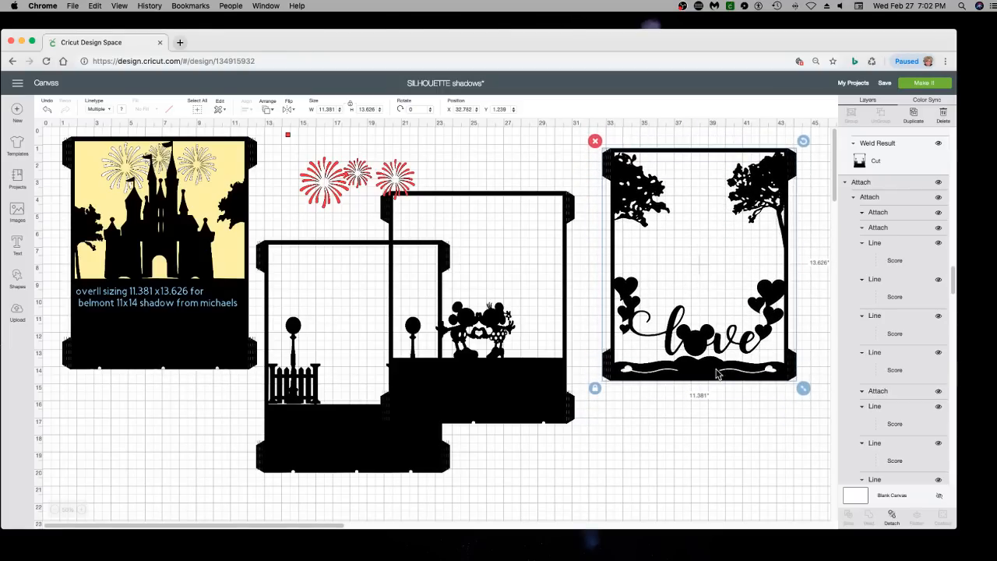
Stack the Mickey and Minnie layer on the love layer and send it to the back
drag(544, 404, 764, 360)
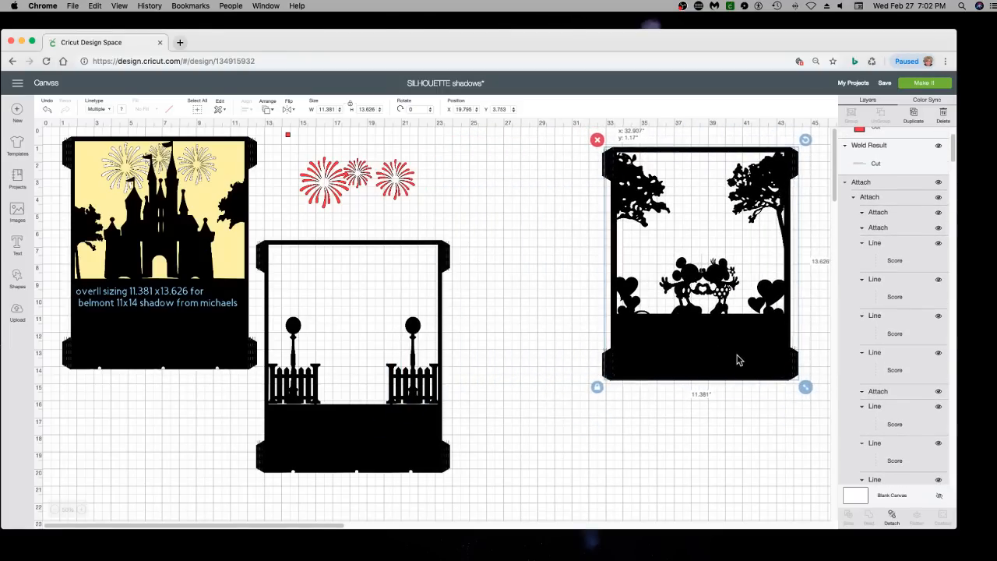
click(267, 109)
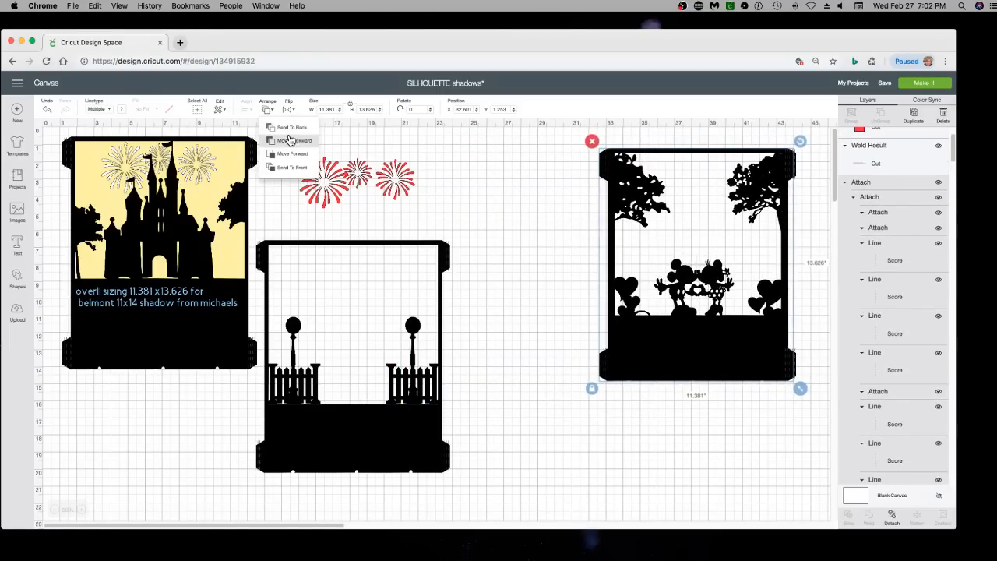
click(289, 128)
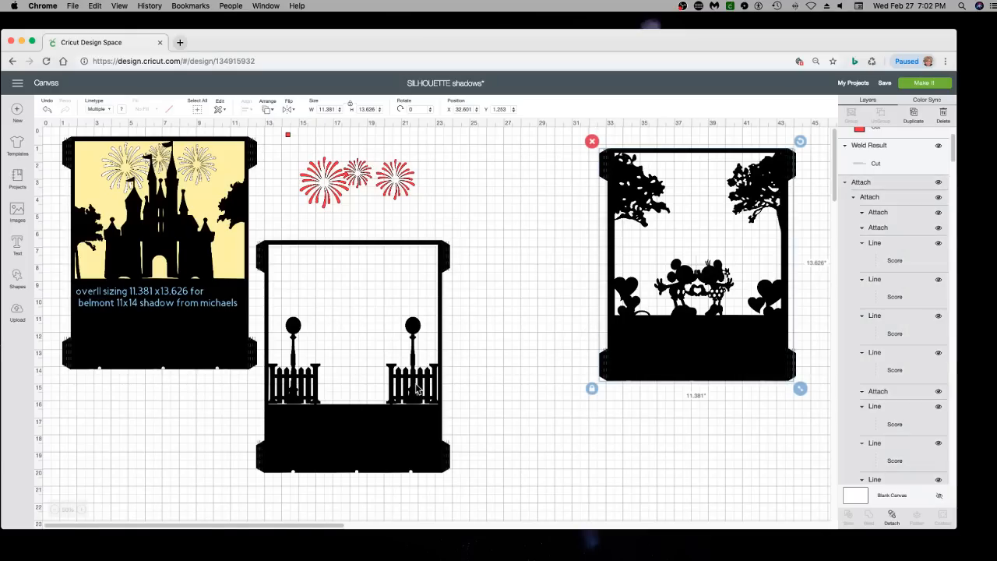
Move the lamp-post and fence layer onto the love stack and send it to the back
drag(421, 386, 737, 300)
click(266, 112)
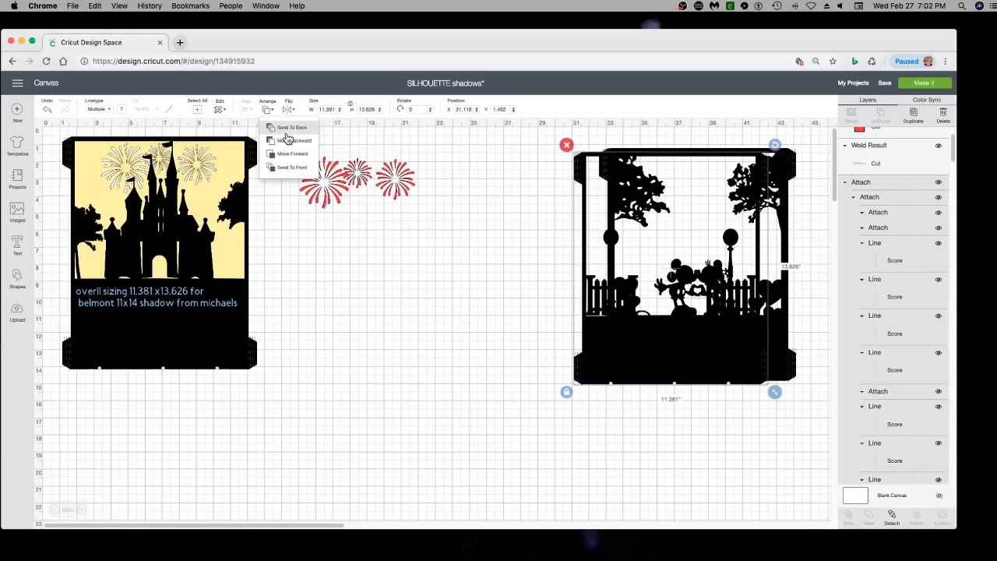
click(292, 130)
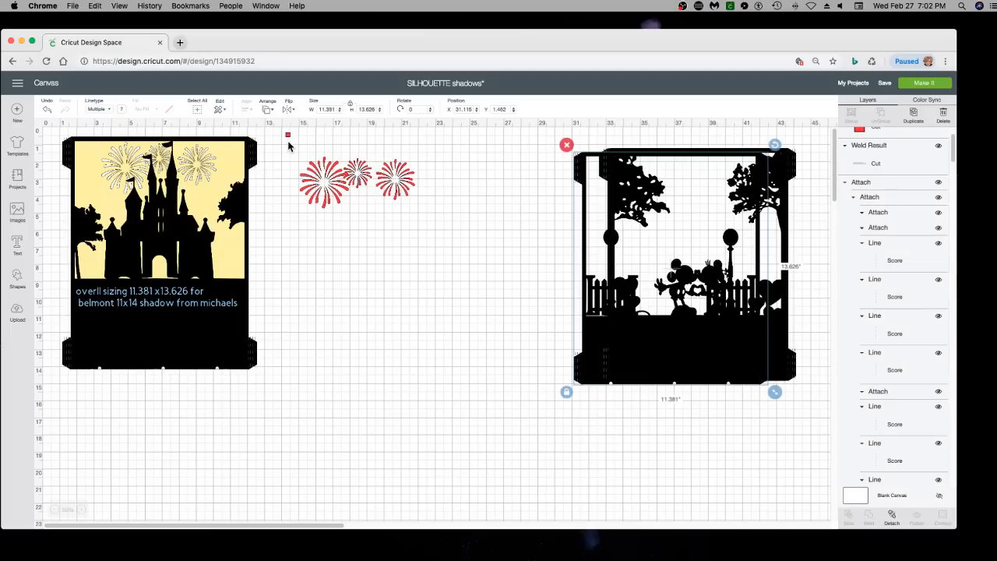
Take the castle layer off the yellow background, send it to the back, and place it on the love stack
drag(557, 326, 756, 364)
drag(162, 326, 374, 376)
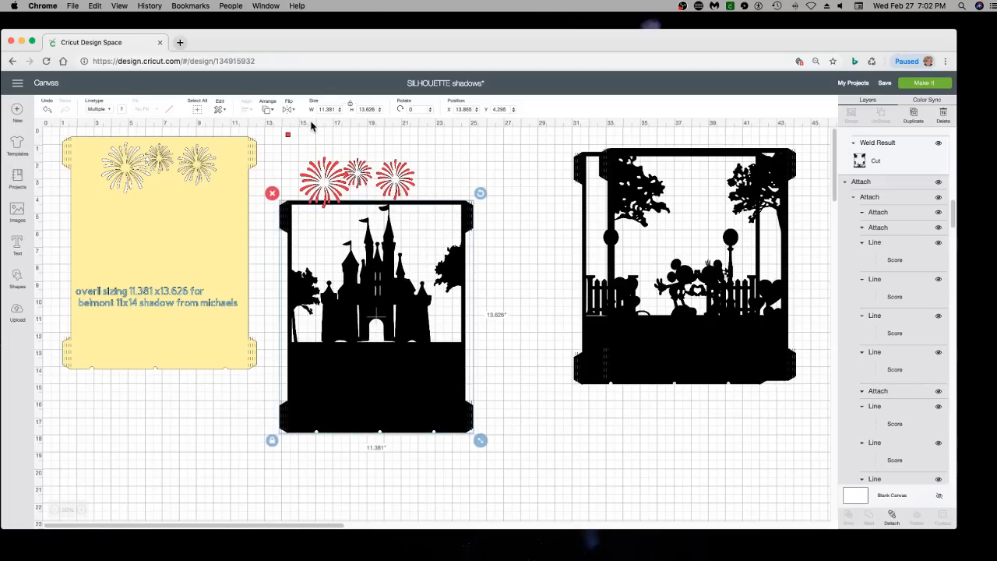
click(270, 110)
click(282, 130)
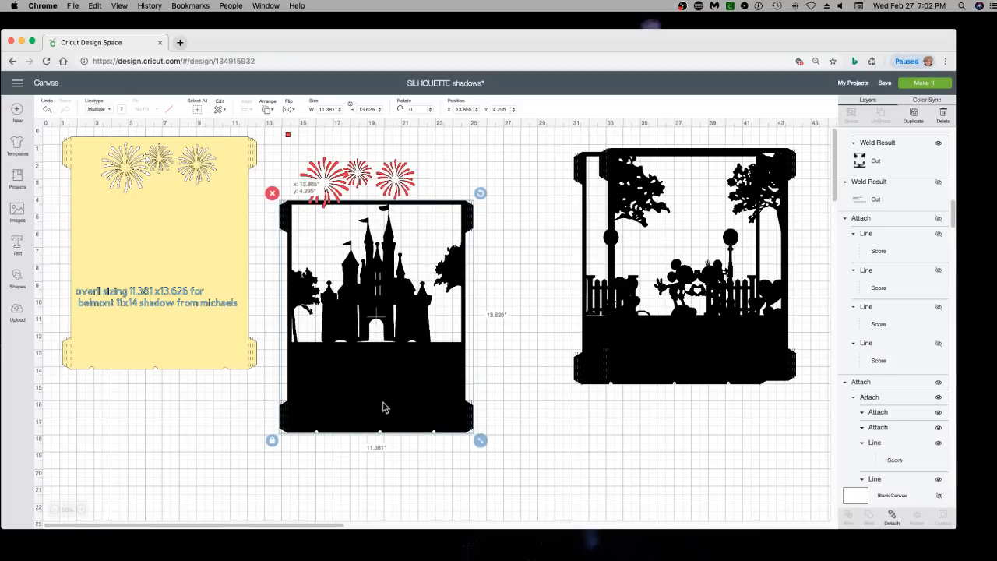
drag(383, 405, 684, 360)
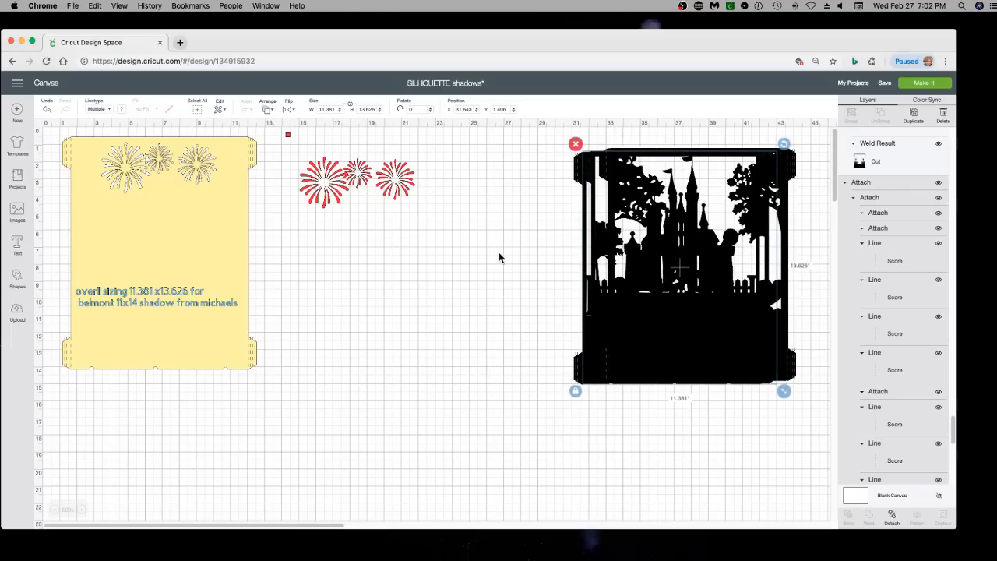
Select all the black layers in the stack and align them with Center
drag(497, 245, 798, 316)
drag(517, 207, 514, 204)
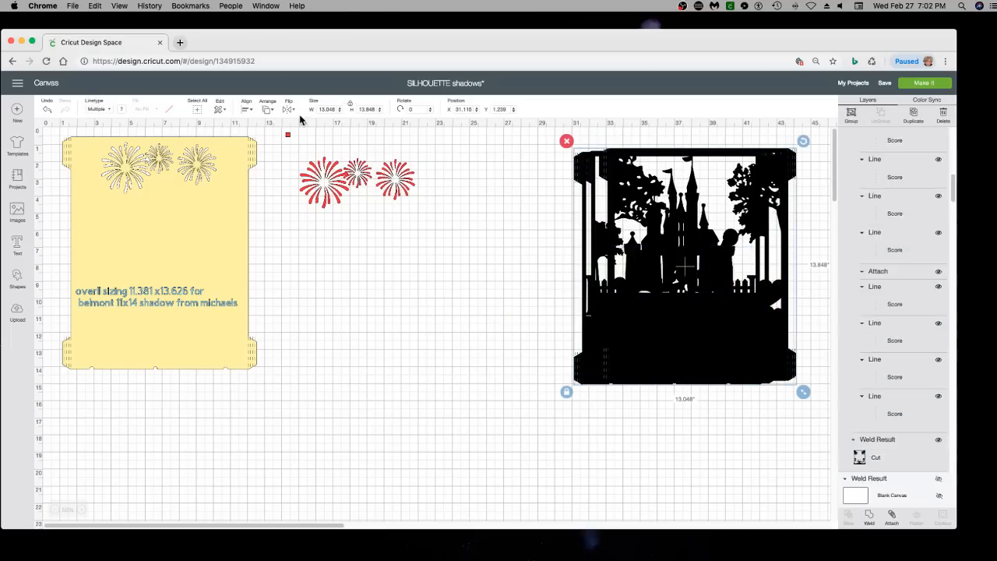
click(252, 110)
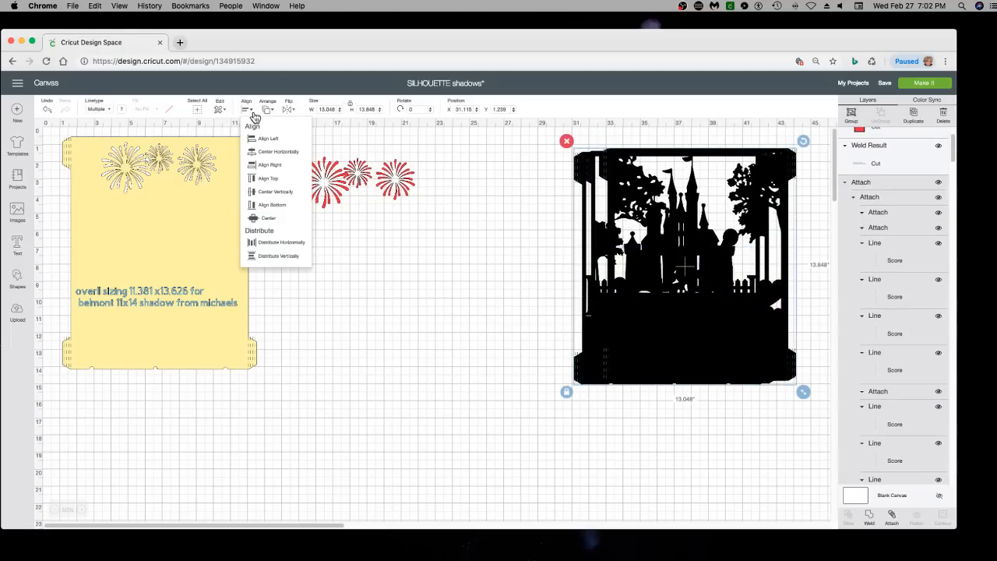
click(267, 218)
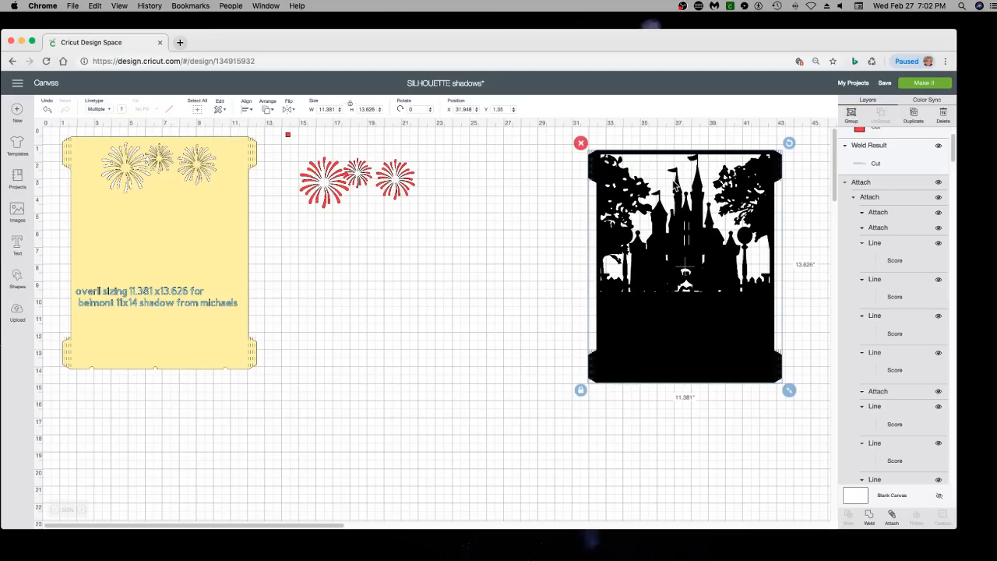
Shift the yellow fireworks background slightly down and to the right, and delete the separate red fireworks
click(165, 214)
drag(160, 231, 174, 246)
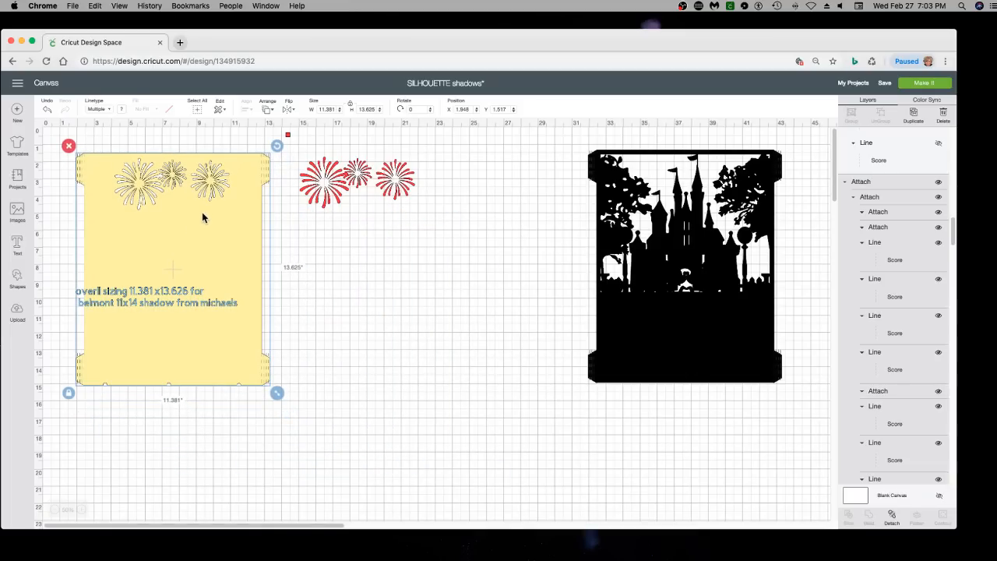
scroll(203, 217, right, 1)
scroll(204, 218, down, 1)
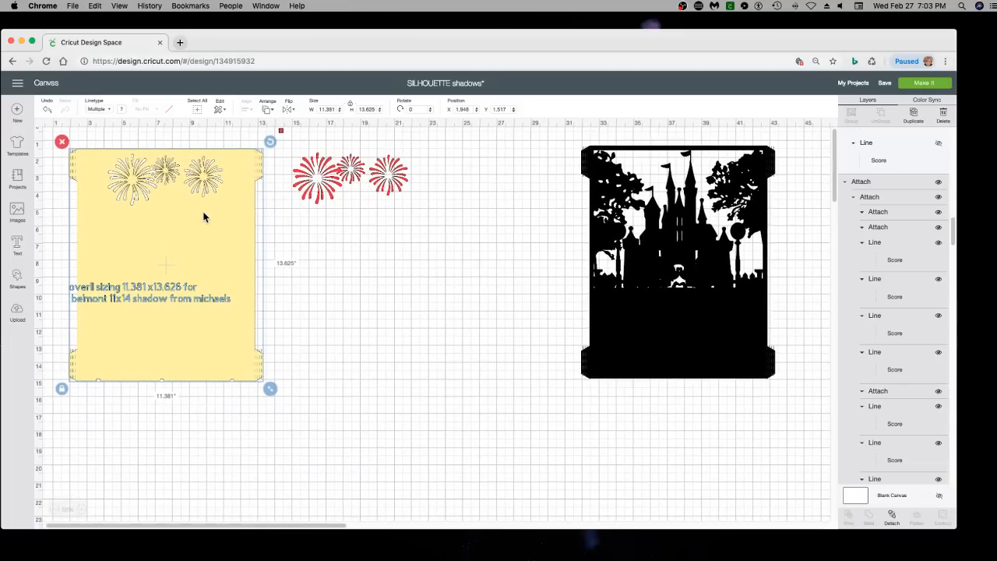
click(319, 192)
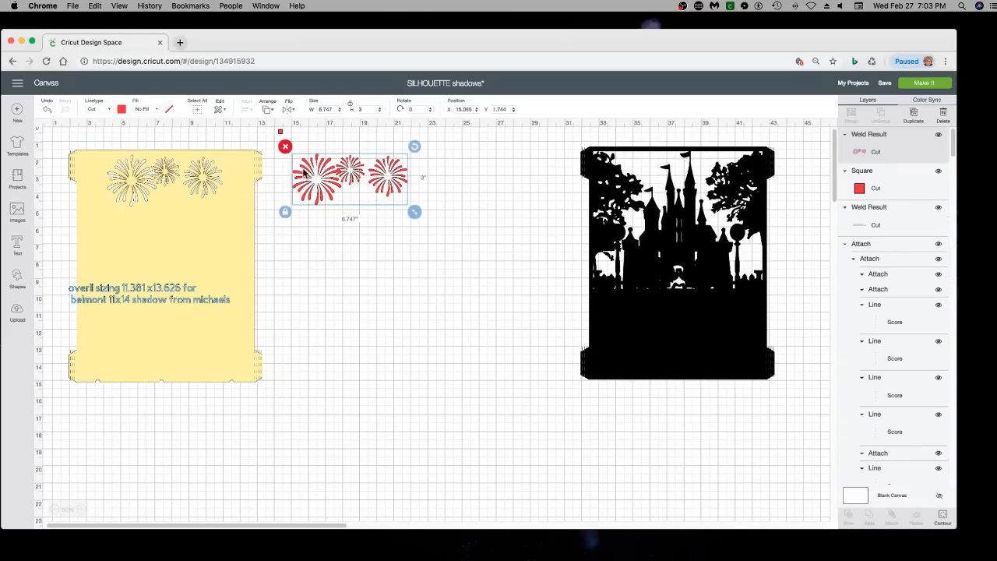
key(Delete)
Pull the love layer out of the stack, duplicate it, and return one copy to the stack, keeping the other beside it
click(631, 356)
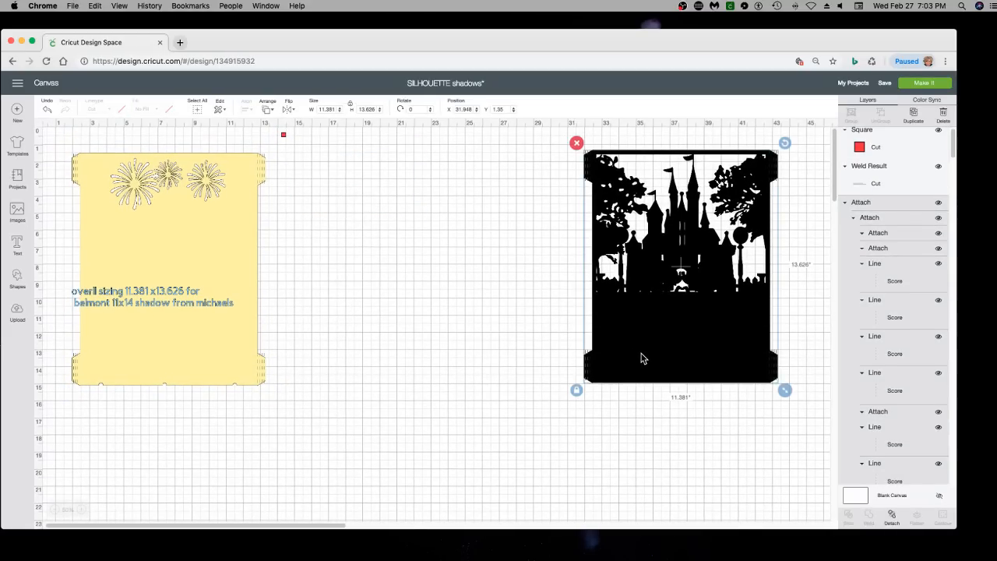
drag(738, 347, 510, 359)
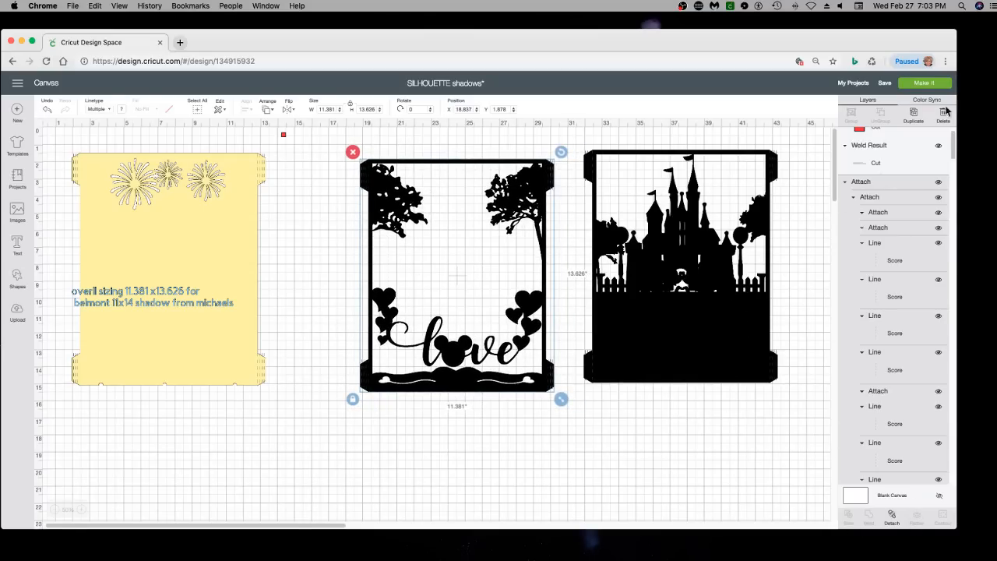
click(914, 115)
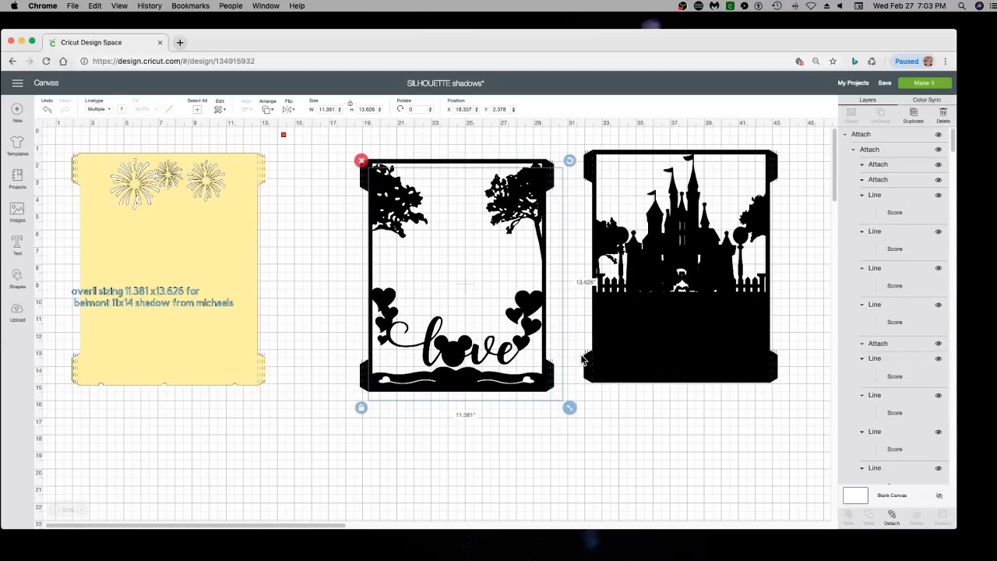
drag(539, 349, 757, 330)
drag(534, 344, 467, 366)
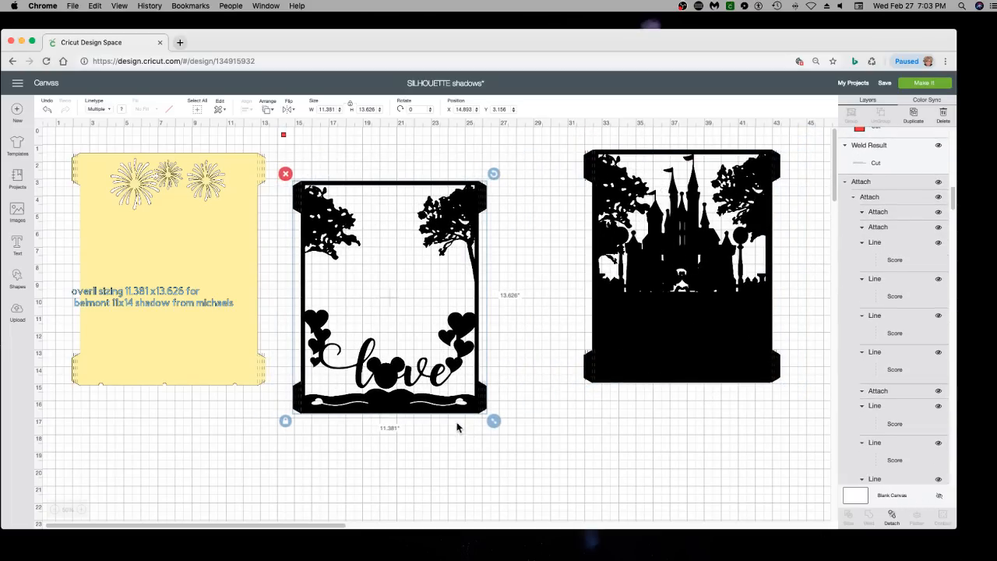
Detach the loose love layer and separate its score lines from the black silhouette, moving them over the yellow background
click(893, 517)
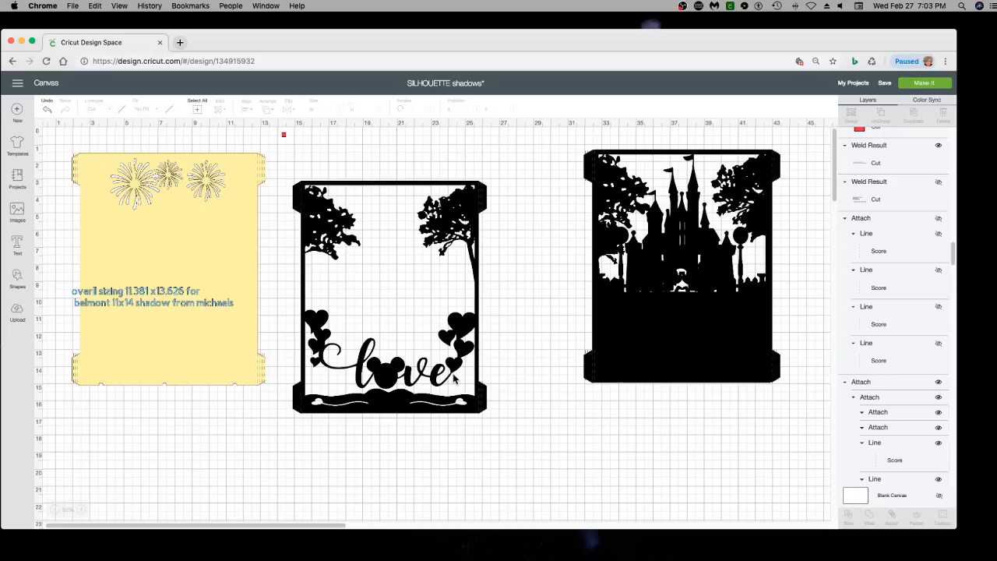
drag(333, 219, 357, 206)
drag(388, 391, 441, 402)
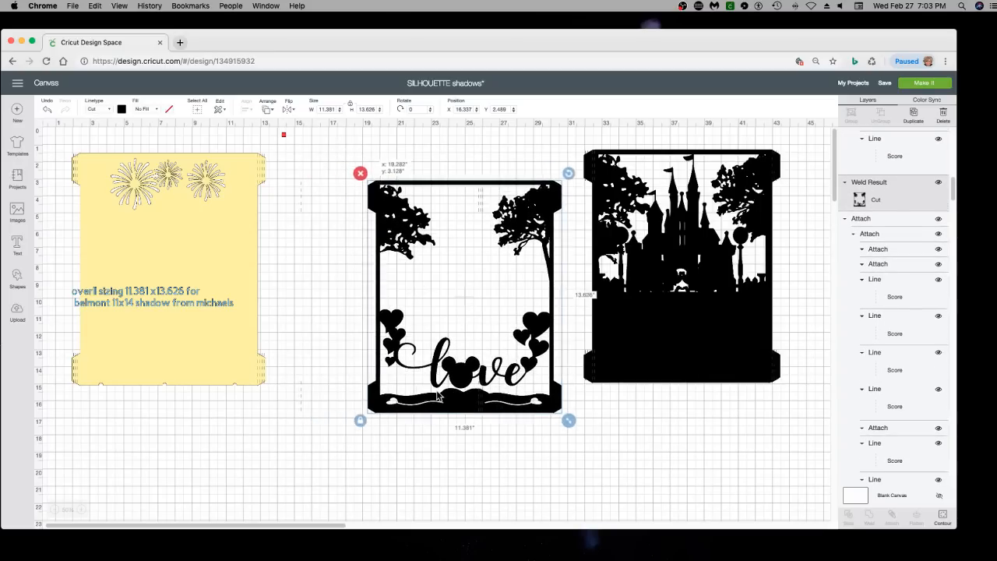
drag(302, 399, 132, 347)
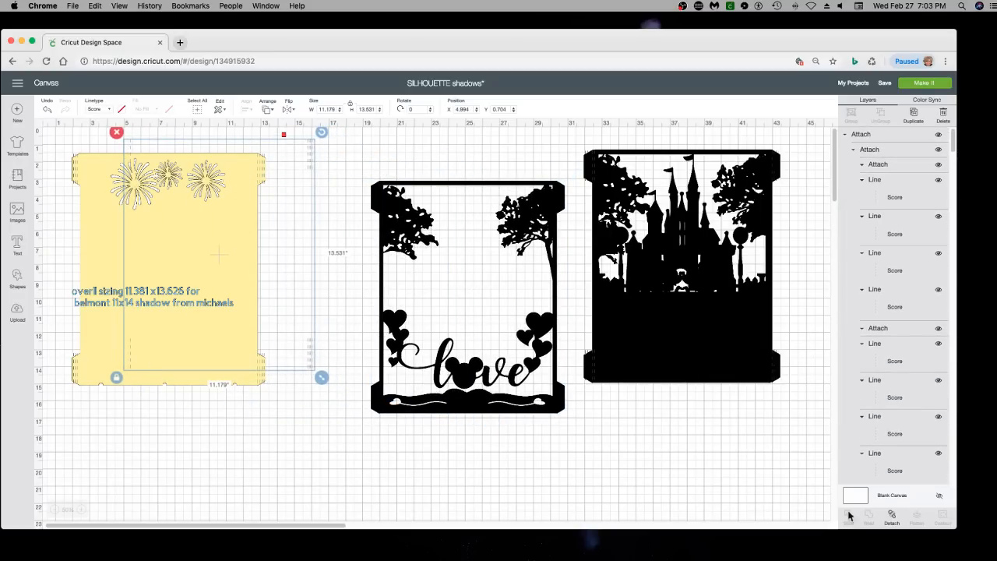
Hide all contours of the detached love silhouette so that only its solid outer shape remains
drag(522, 383, 496, 381)
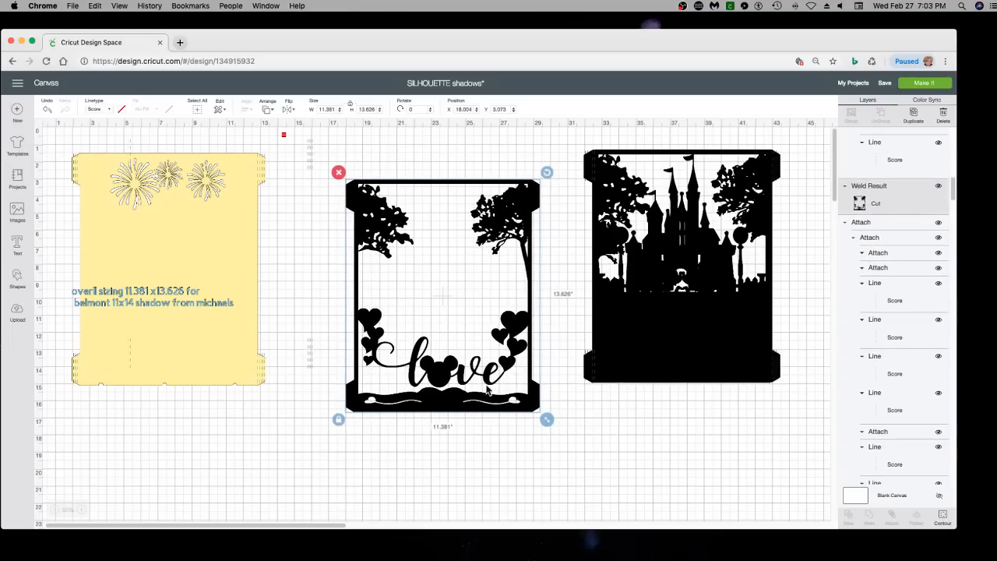
click(942, 516)
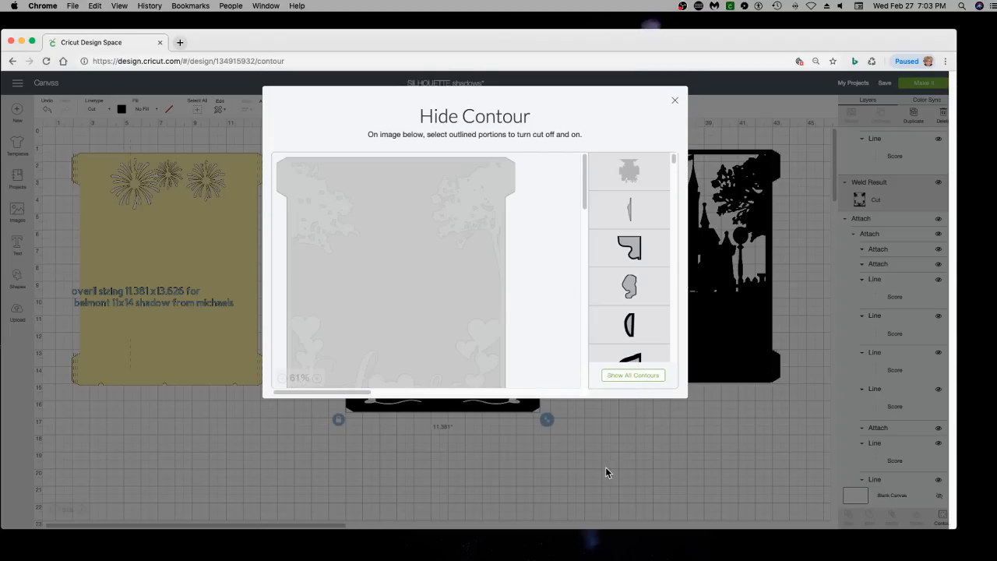
click(606, 469)
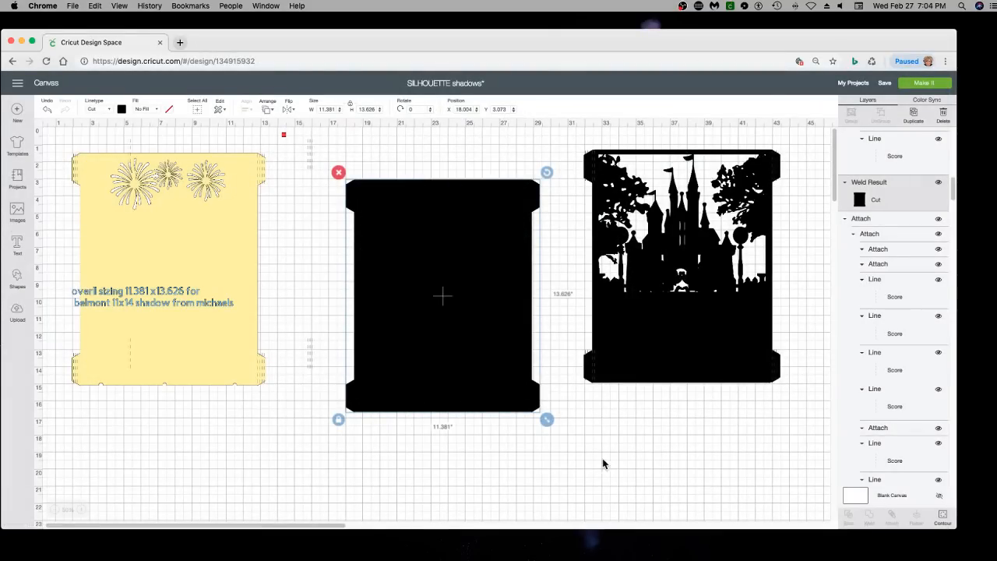
Search the image library for fireworks
click(17, 211)
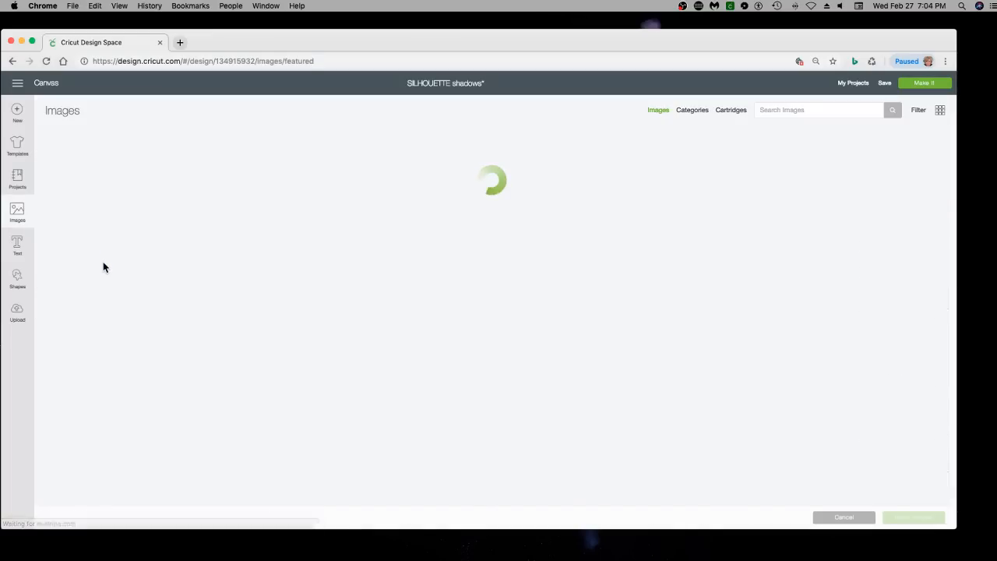
click(777, 110)
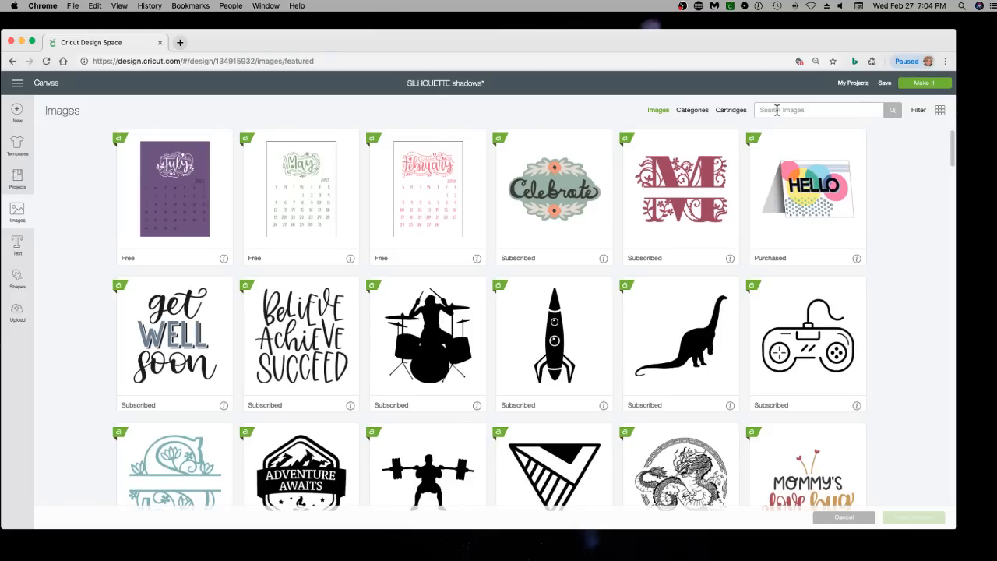
text(fireworks)
key(Return)
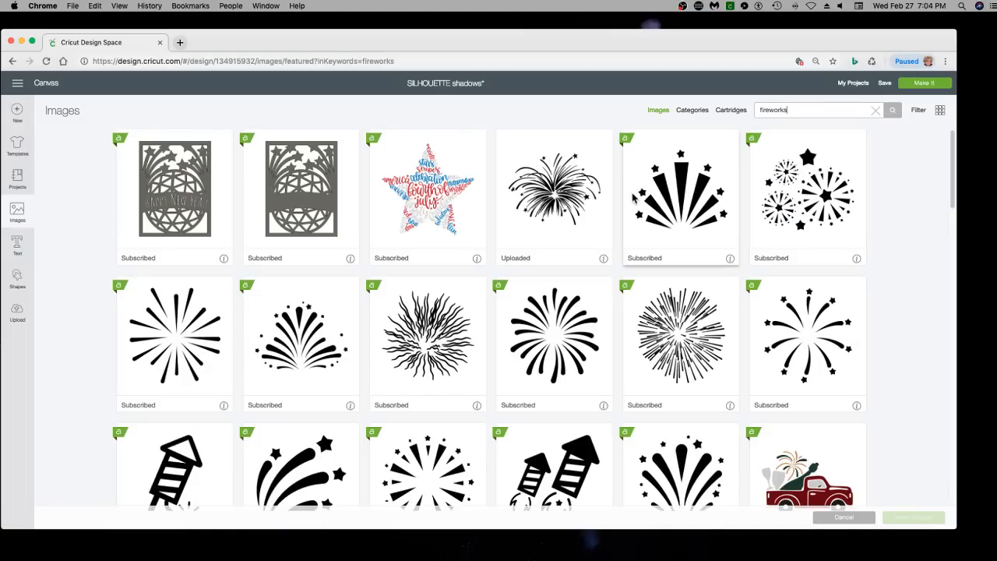
Look up the name and number of the round Firework Silhouette image, and insert that image onto the canvas
click(543, 331)
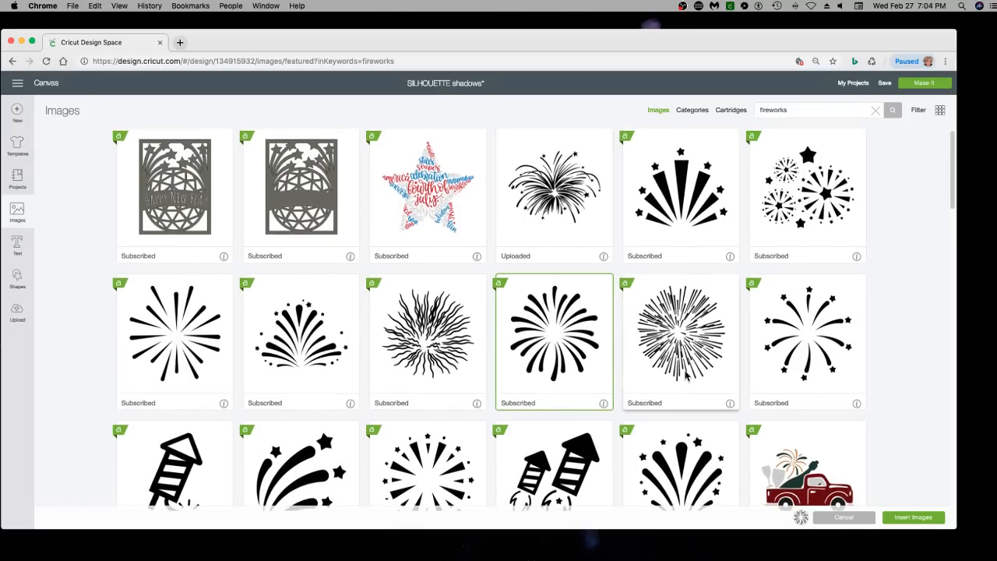
click(578, 377)
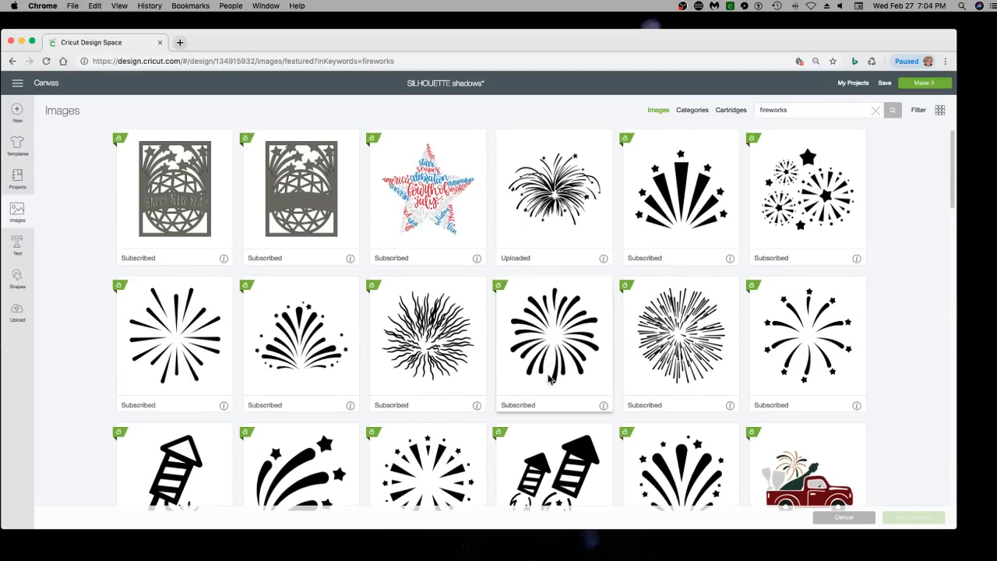
click(603, 405)
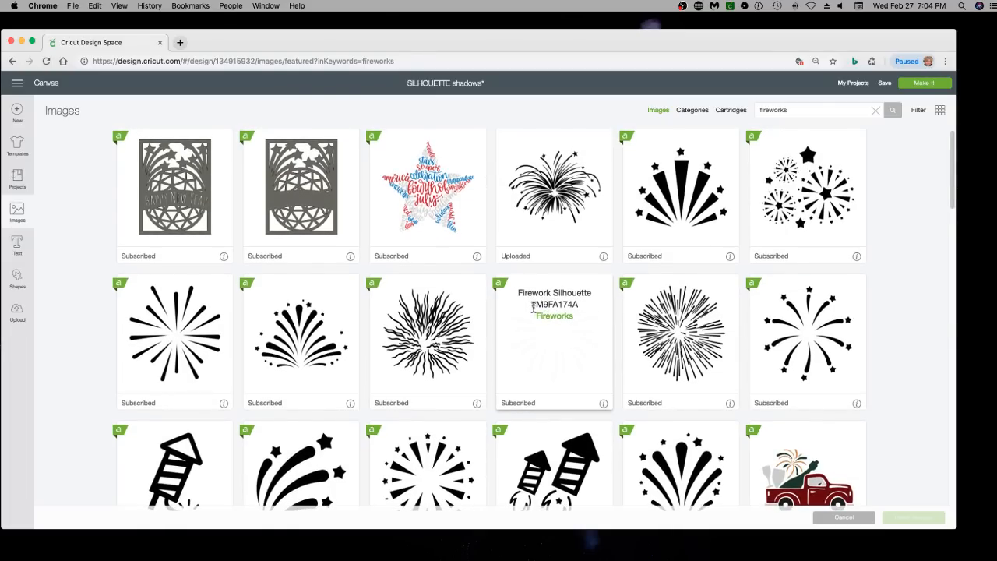
drag(530, 306, 573, 307)
scroll(581, 335, down, 1)
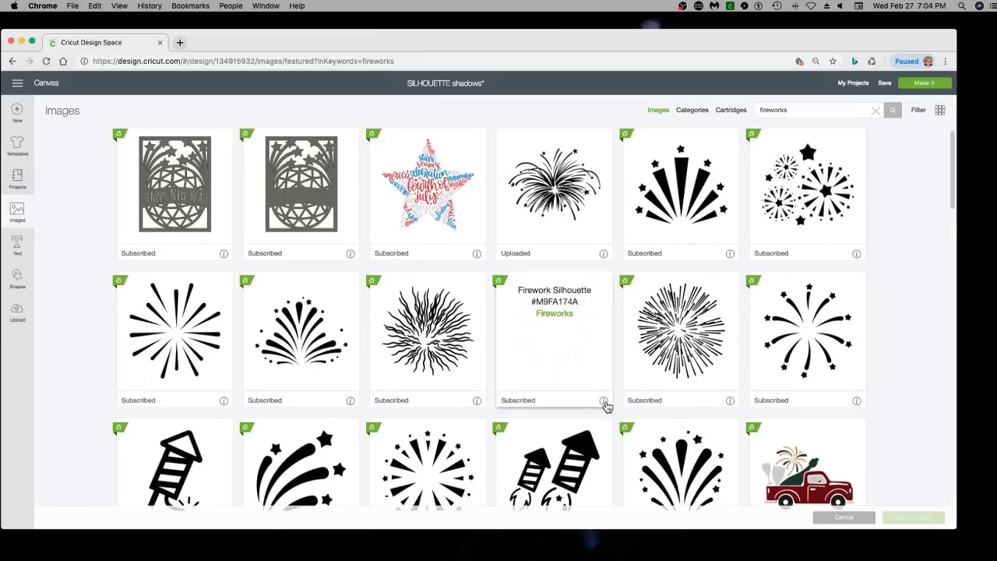
click(603, 401)
click(569, 374)
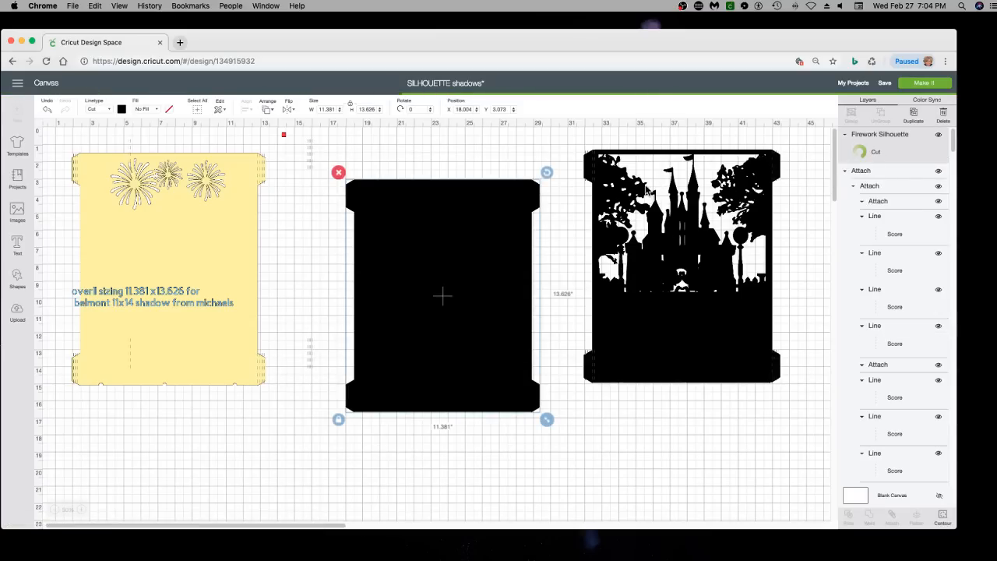
Recolour the inserted firework red and place it over the sky to the left of the castle towers
drag(94, 181, 323, 253)
click(122, 110)
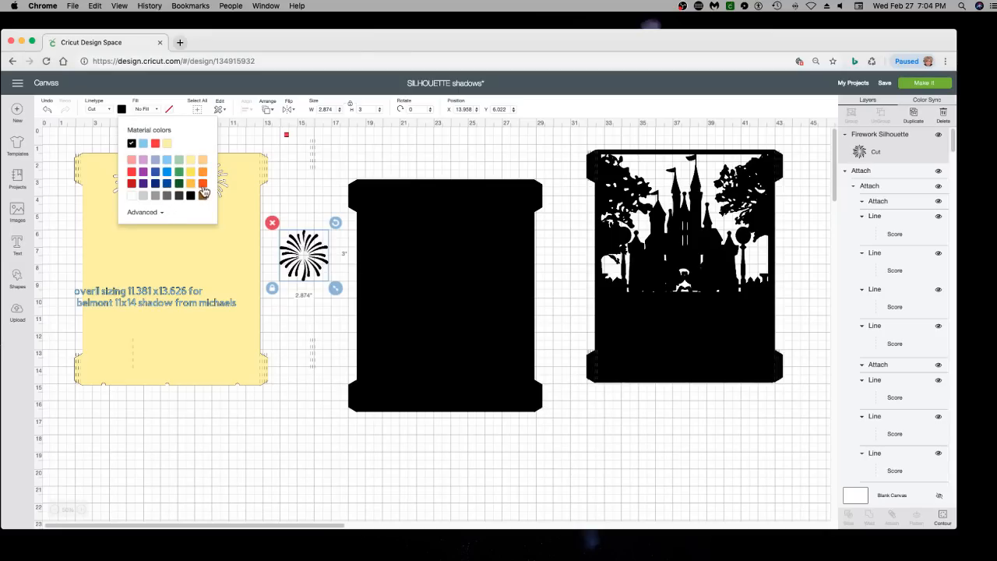
click(135, 173)
drag(307, 254, 655, 189)
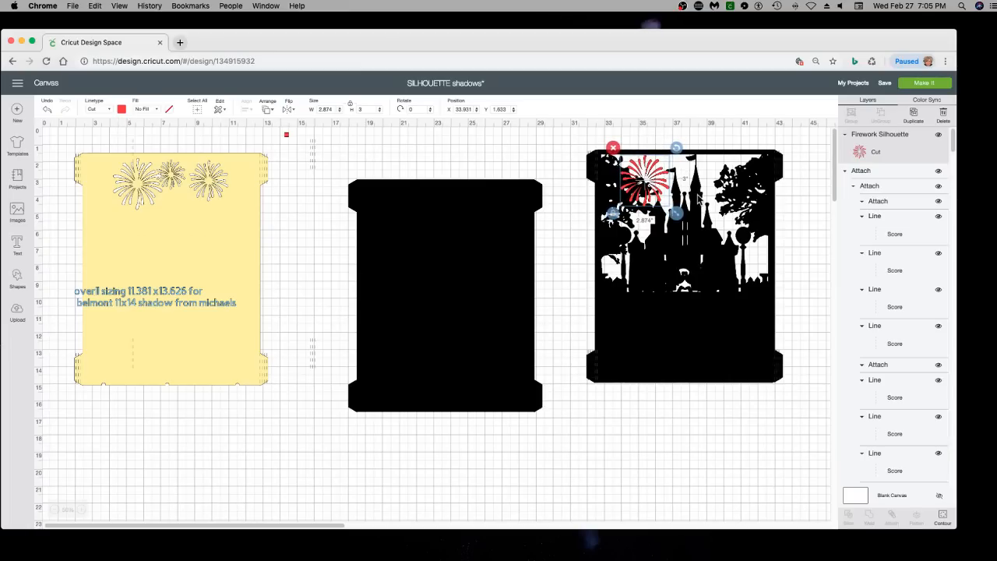
Duplicate the red firework, shrink the copy to about 2.07 by 2.16 inches, and place it above the castle's central towers
click(917, 119)
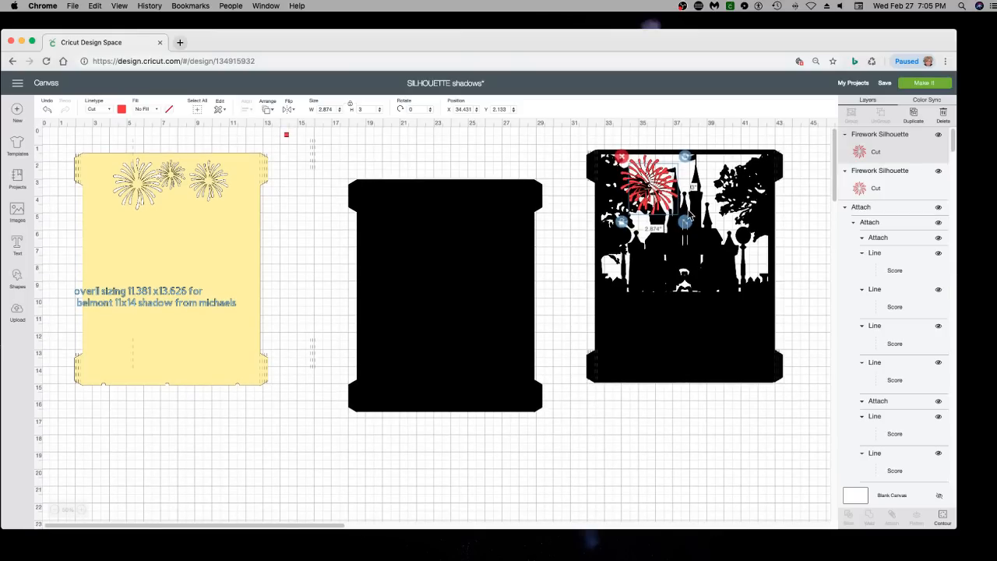
scroll(684, 220, down, 1)
drag(685, 219, 675, 190)
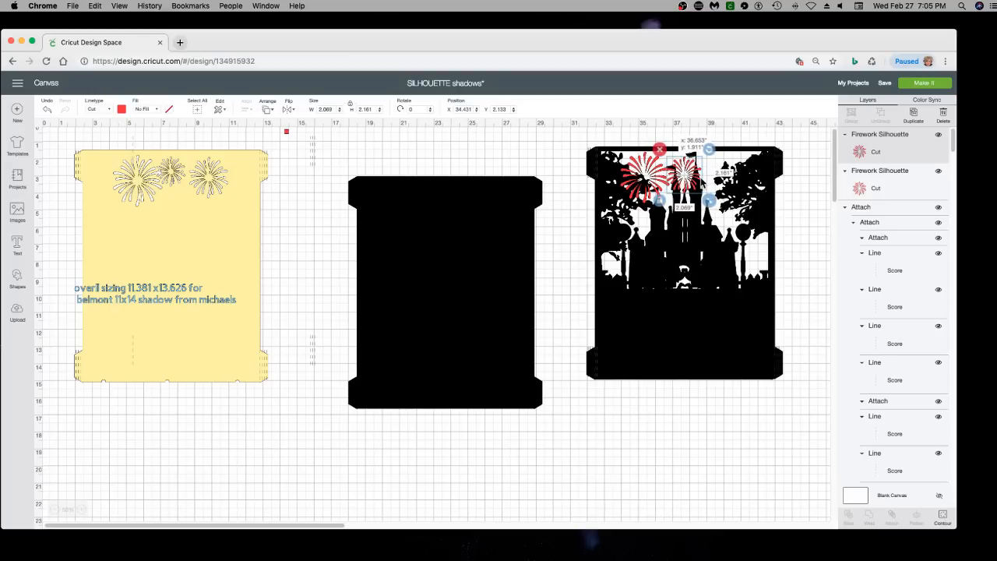
drag(700, 182, 691, 172)
scroll(694, 186, up, 1)
scroll(692, 180, up, 1)
scroll(691, 173, down, 1)
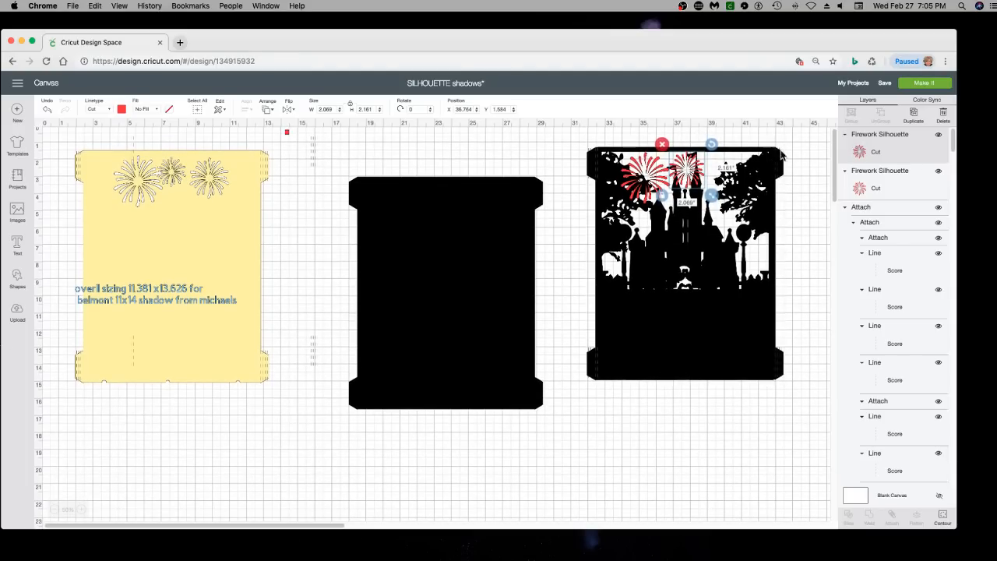
Duplicate the small firework, enlarge the copy slightly, and place it over the sky to the right of the castle towers
click(915, 115)
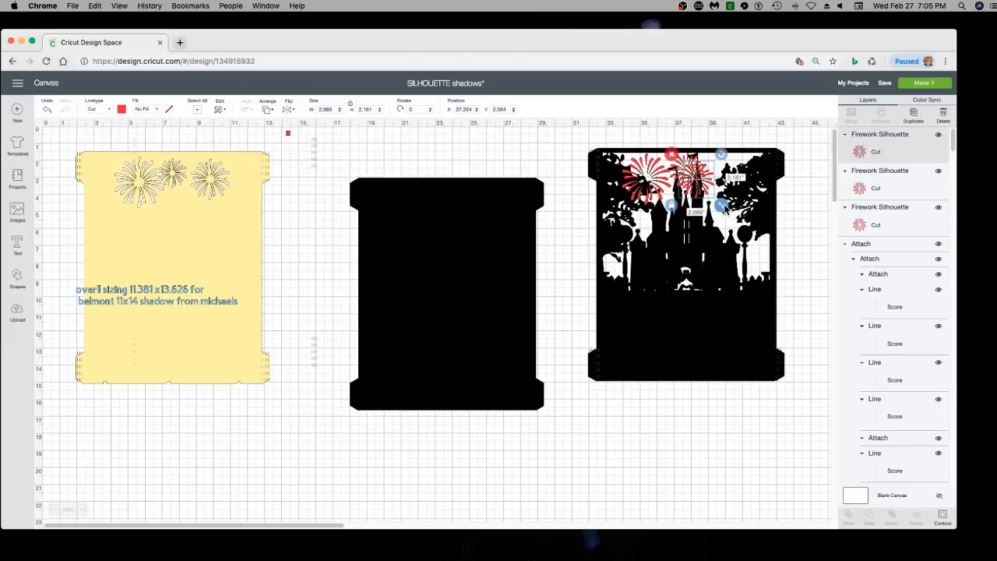
drag(722, 204, 746, 184)
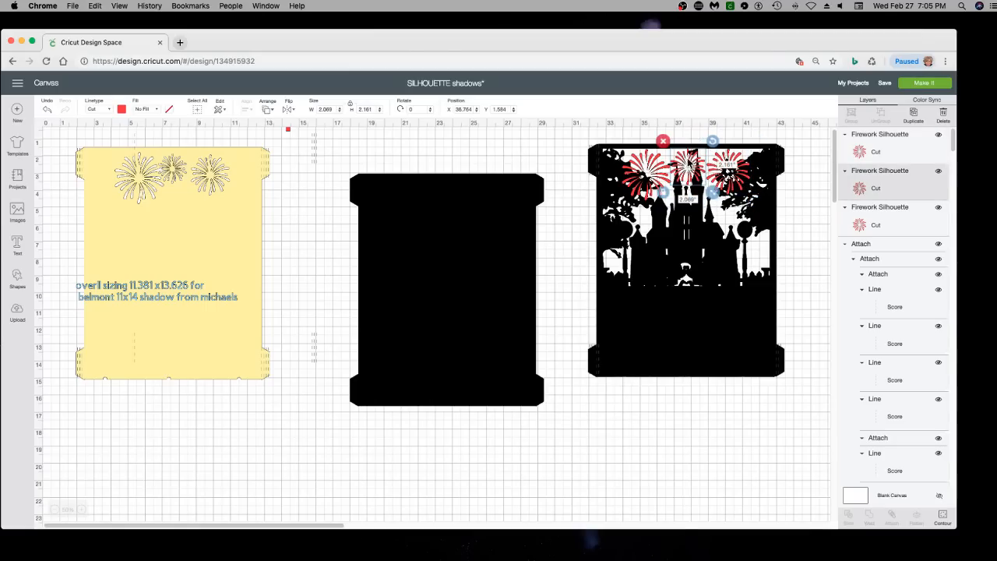
drag(665, 178, 663, 178)
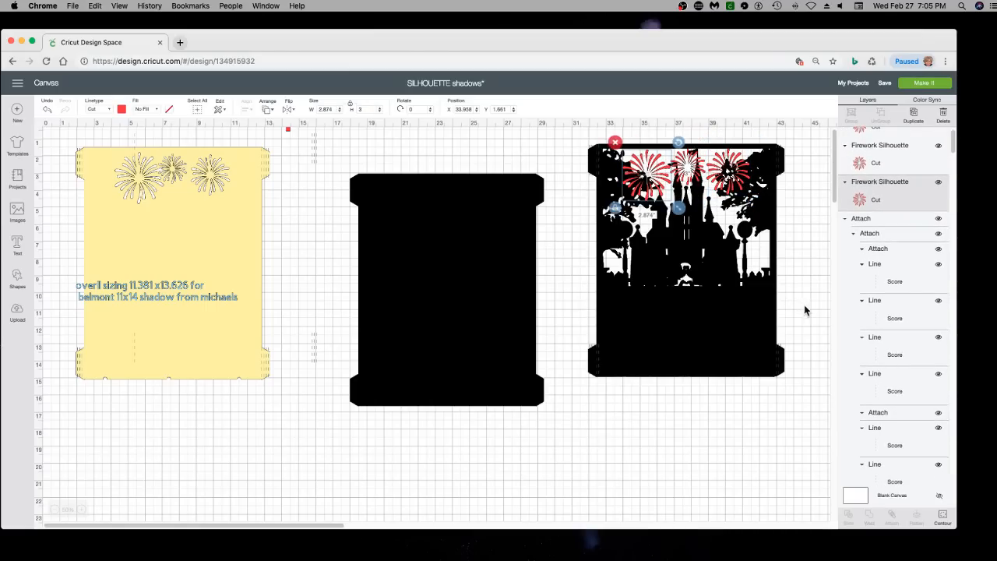
Move the castle layer stack down clear of the fireworks, and weld the three red fireworks into one shape
drag(809, 318, 593, 287)
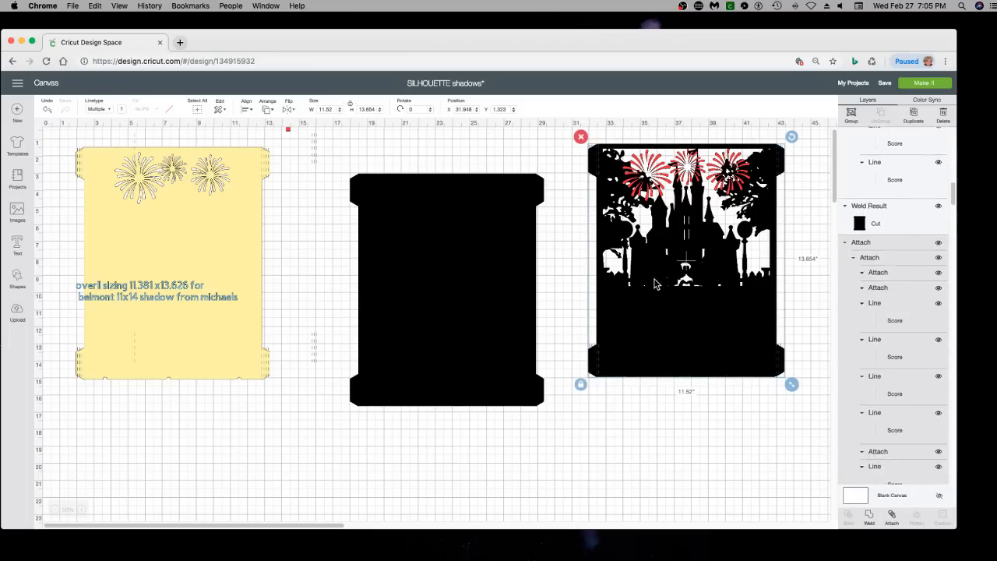
drag(658, 312, 667, 450)
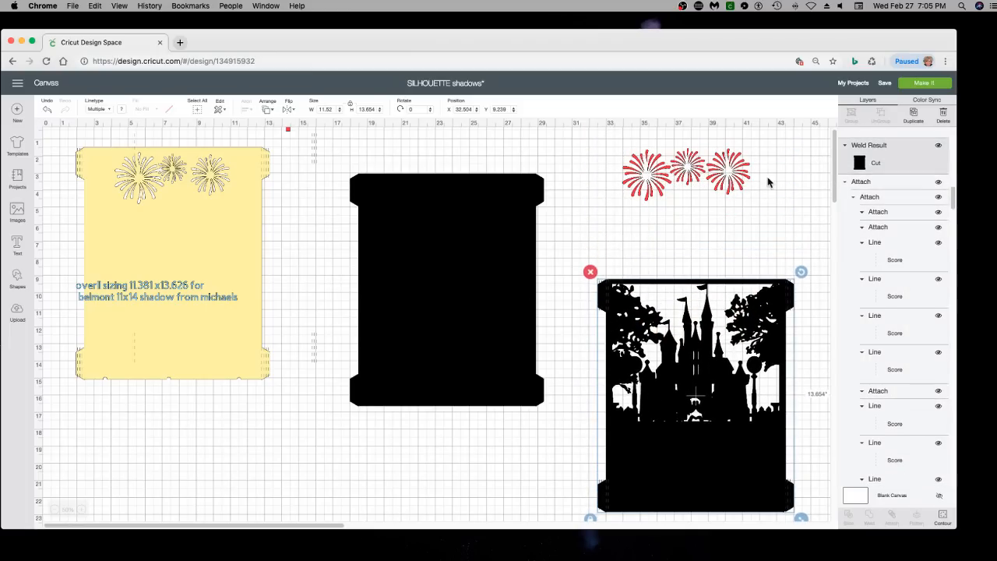
click(436, 272)
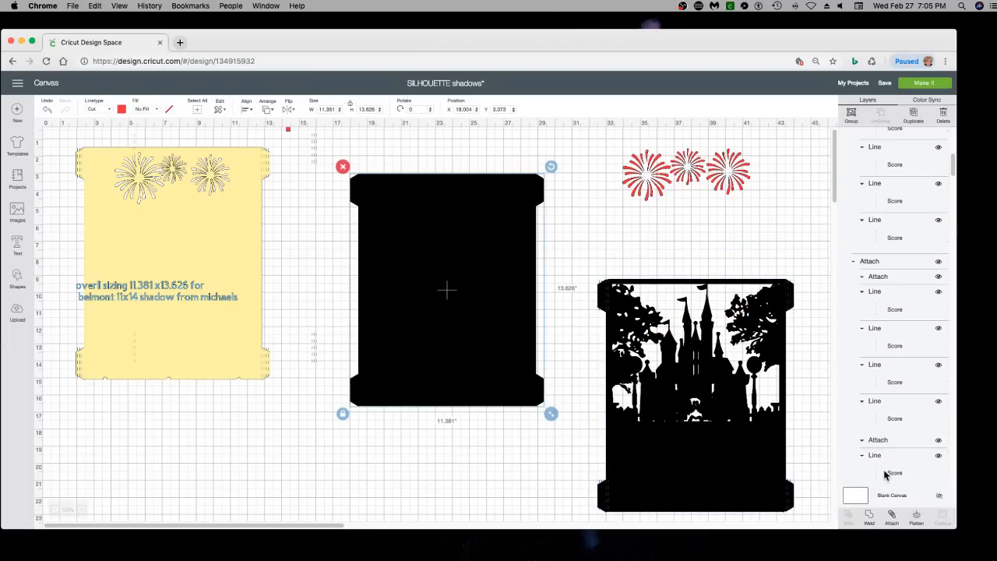
click(869, 516)
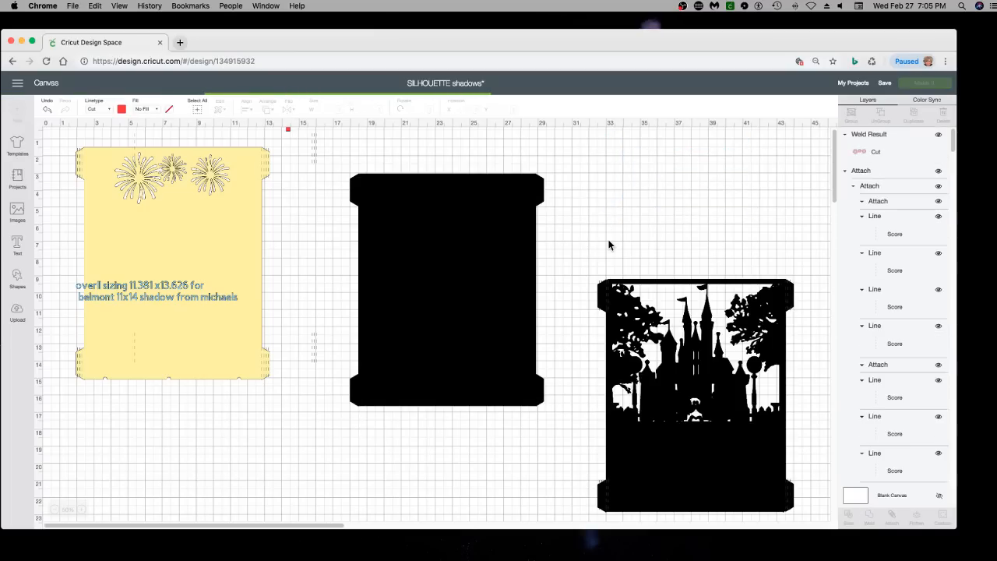
Place the welded fireworks on the upper part of the black base, and bring the 0.25-inch red square to the front at its top edge
drag(651, 184, 417, 226)
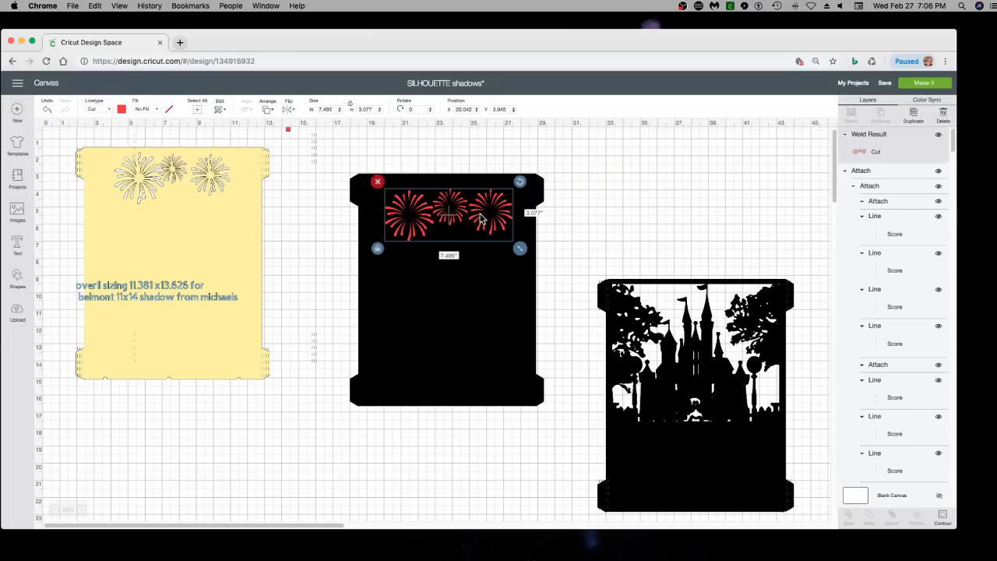
drag(481, 220, 477, 220)
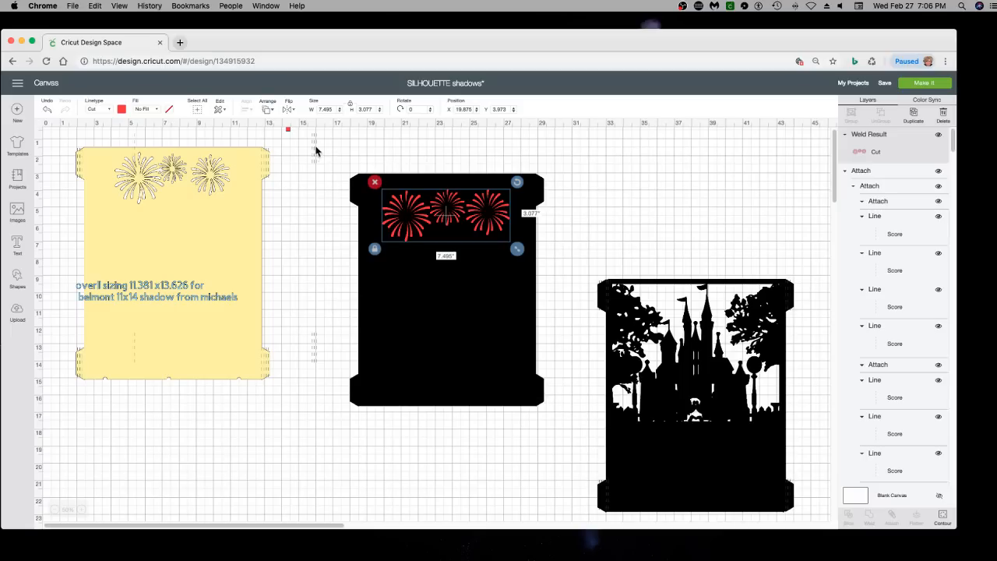
click(289, 133)
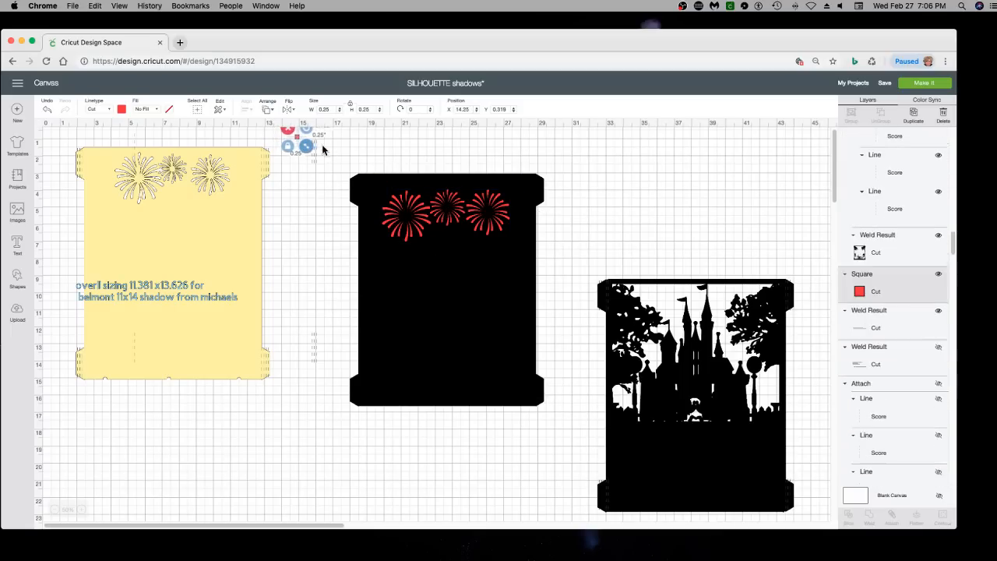
drag(289, 132, 392, 180)
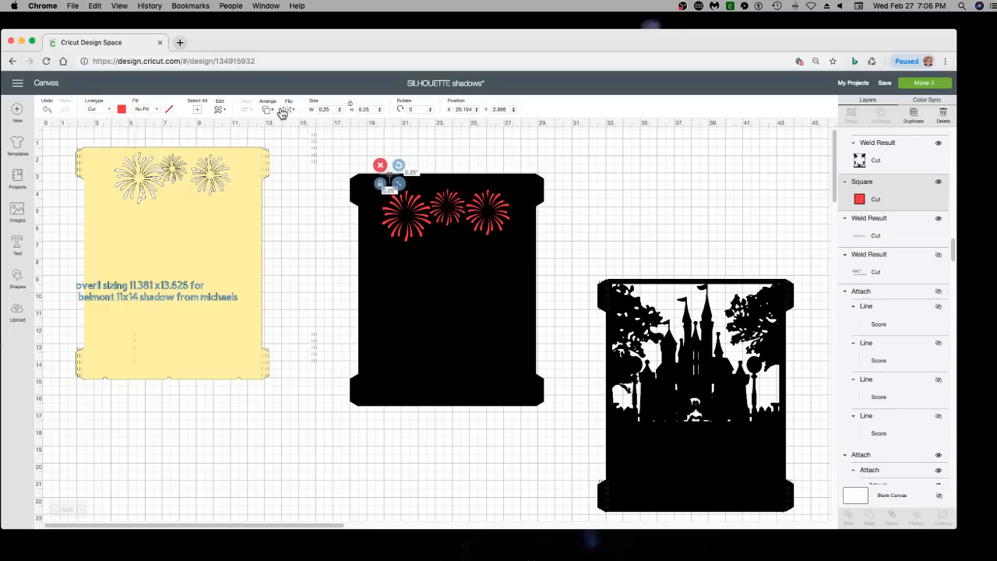
click(269, 110)
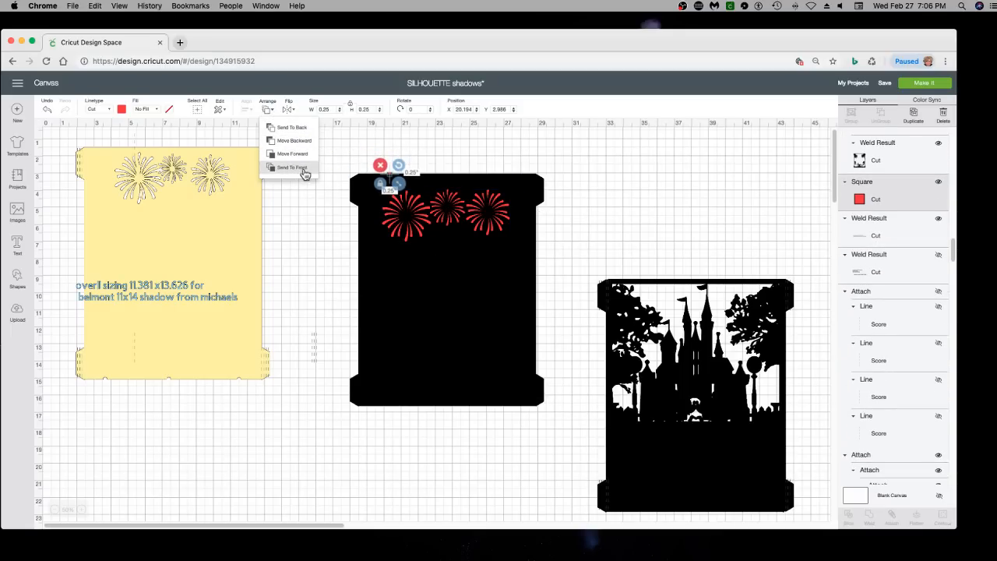
click(288, 167)
Move the fireworks up to the red square spacer and centre them horizontally on the black base
drag(392, 178, 447, 205)
click(411, 190)
click(394, 183)
drag(581, 214, 451, 204)
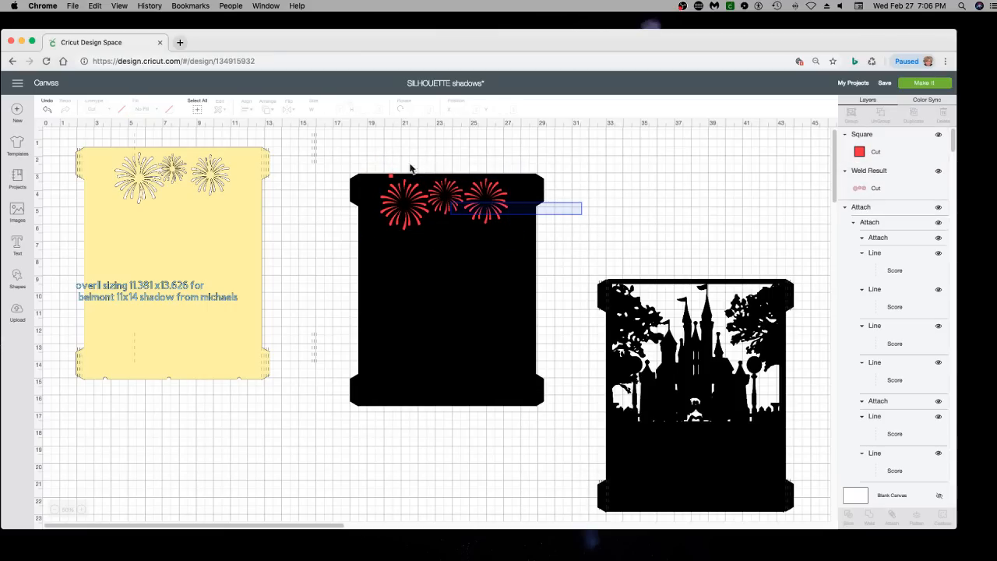
drag(411, 167, 411, 168)
click(245, 113)
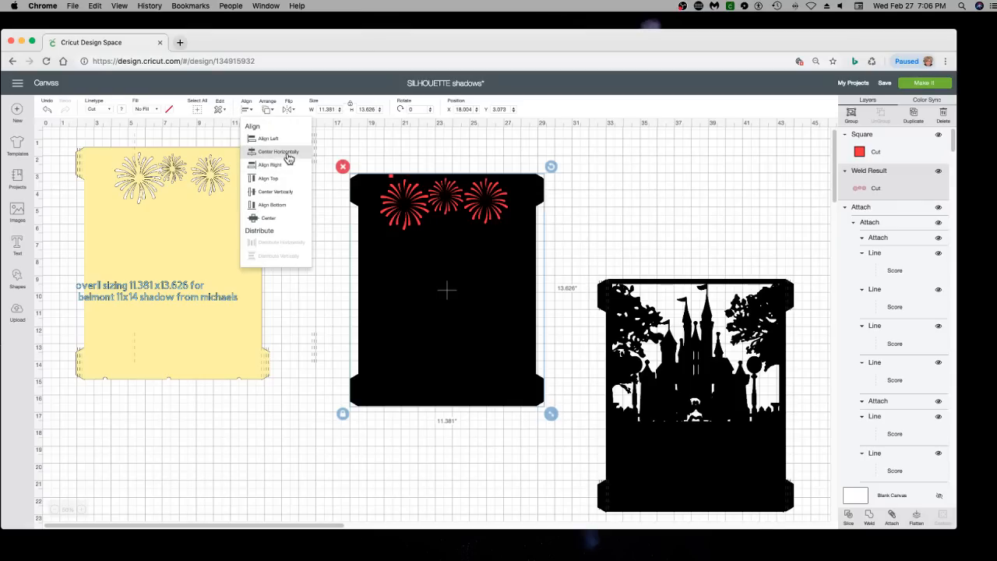
click(289, 158)
click(414, 183)
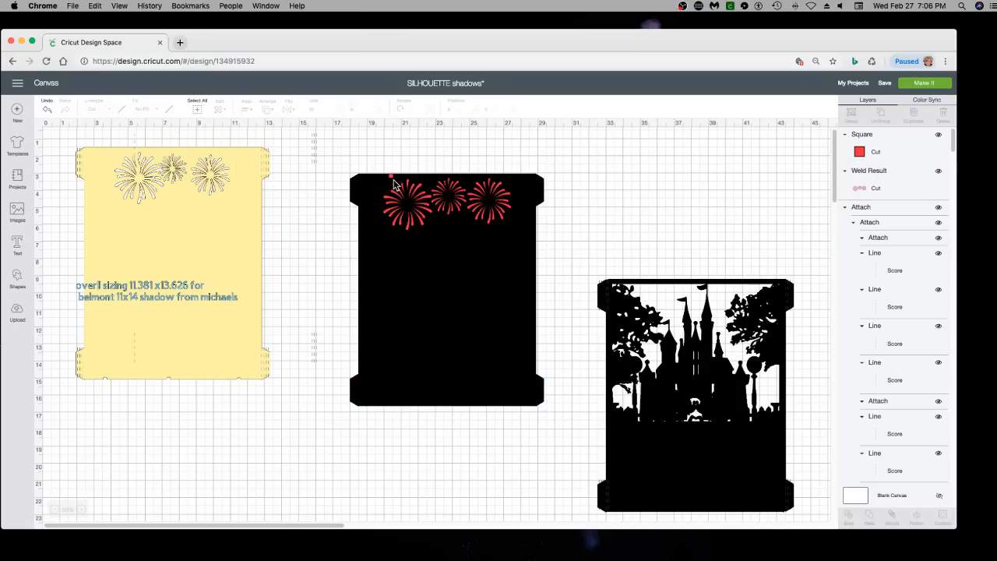
Delete the small red square spacer from the black base
click(395, 180)
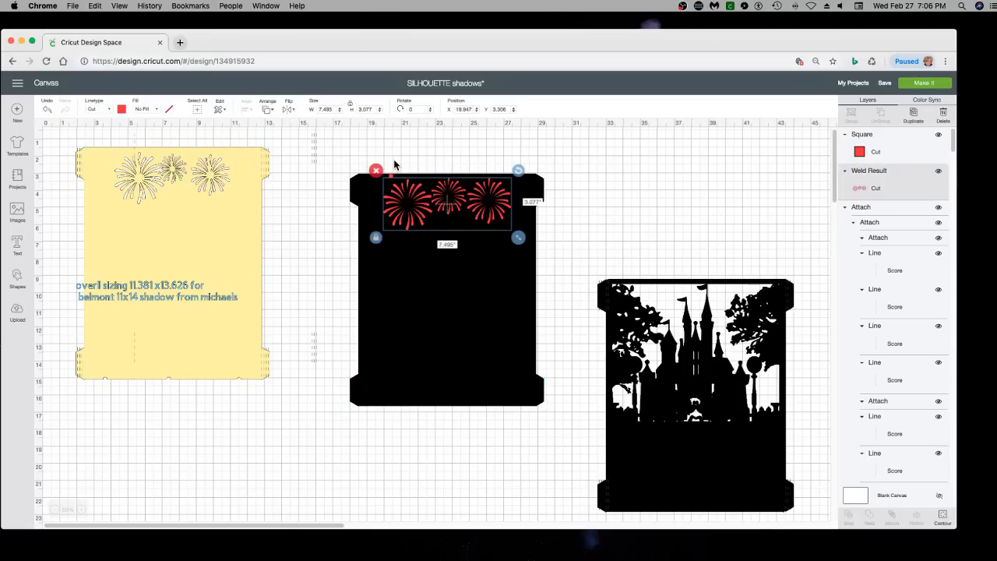
click(386, 175)
click(389, 178)
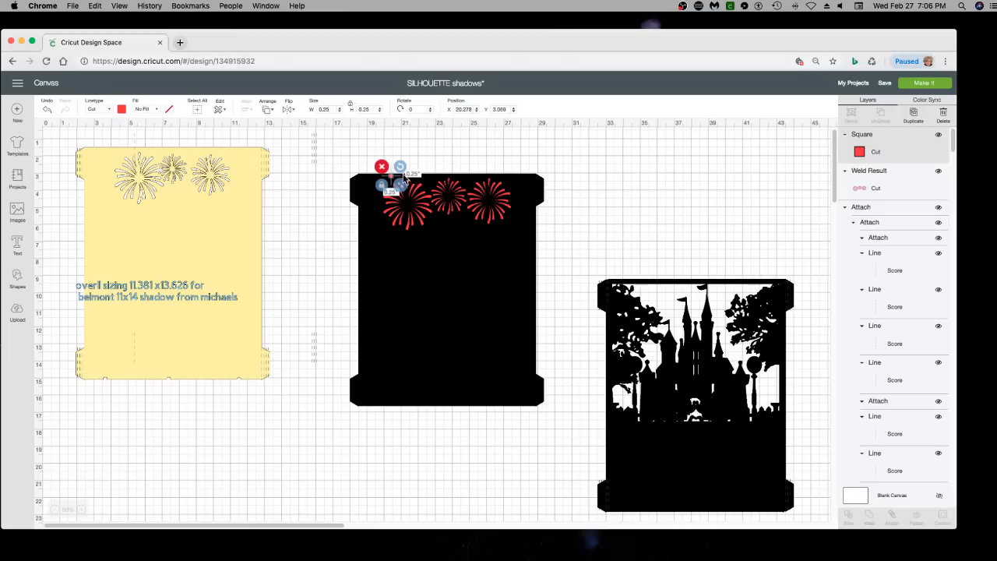
click(381, 165)
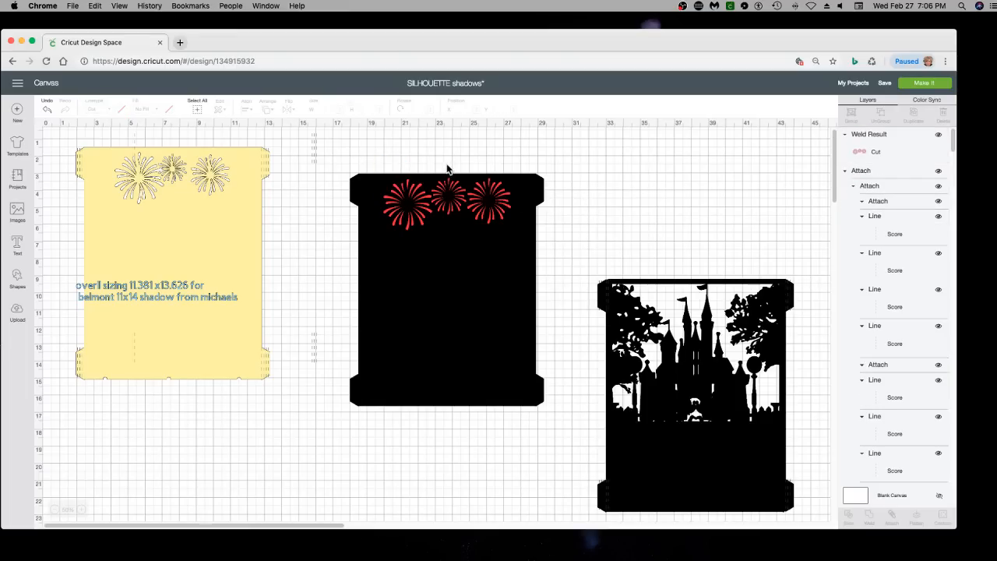
Slice the welded fireworks out of the solid black base
drag(446, 164, 461, 193)
drag(629, 256, 843, 558)
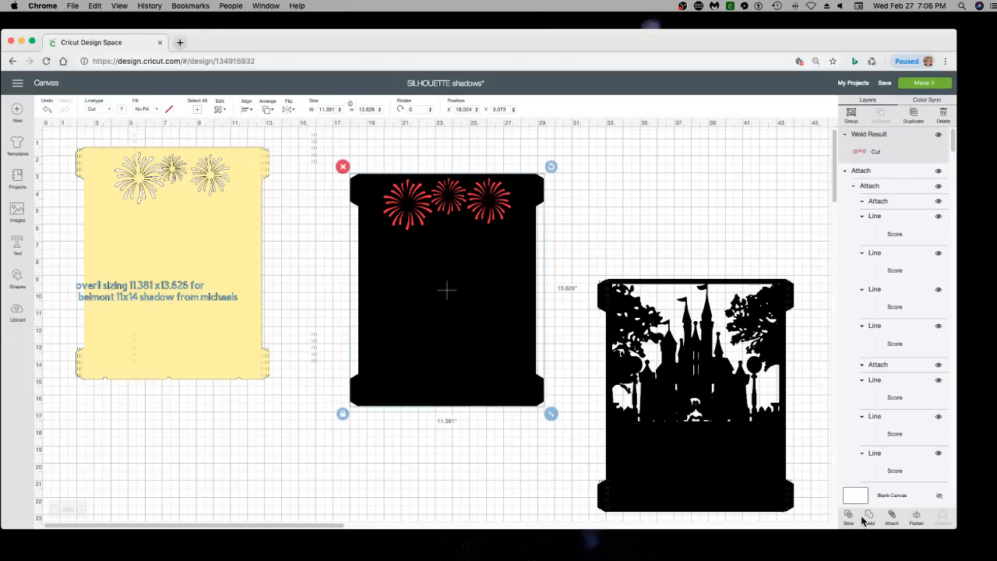
click(851, 516)
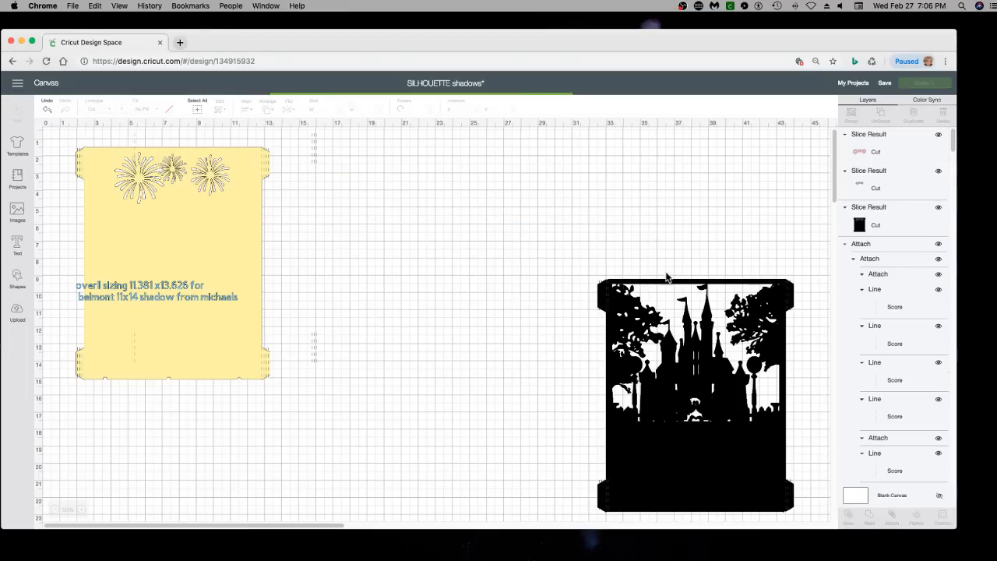
Pull the black base off the sliced-out pieces, delete the red and black firework cutouts, and place the base in open canvas space
drag(456, 313, 543, 306)
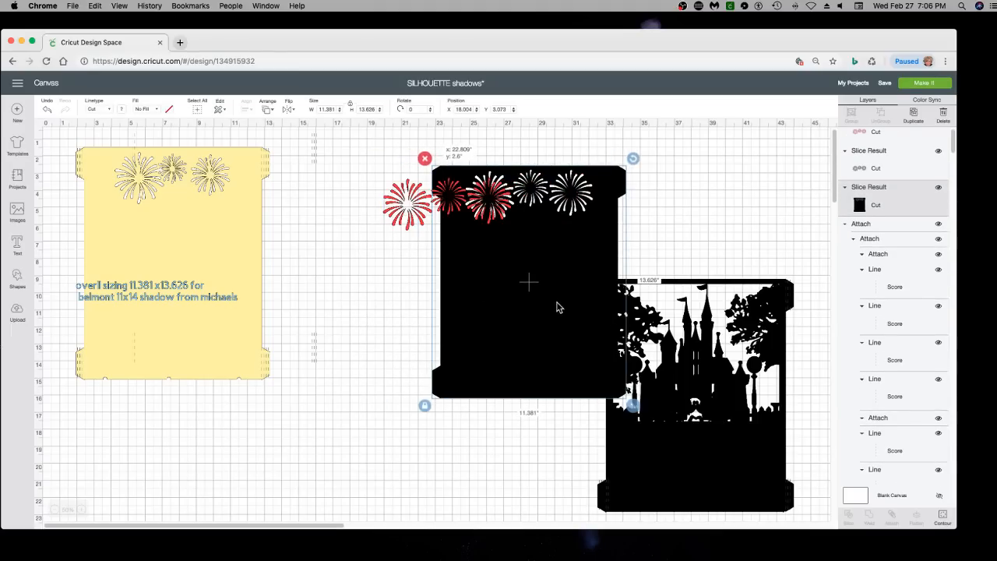
drag(398, 195, 387, 205)
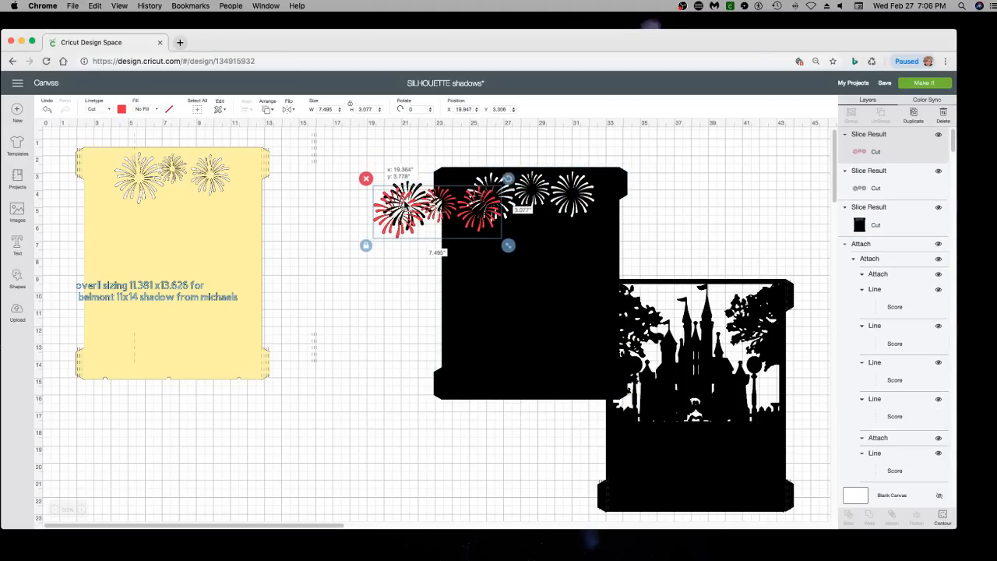
key(Delete)
click(405, 195)
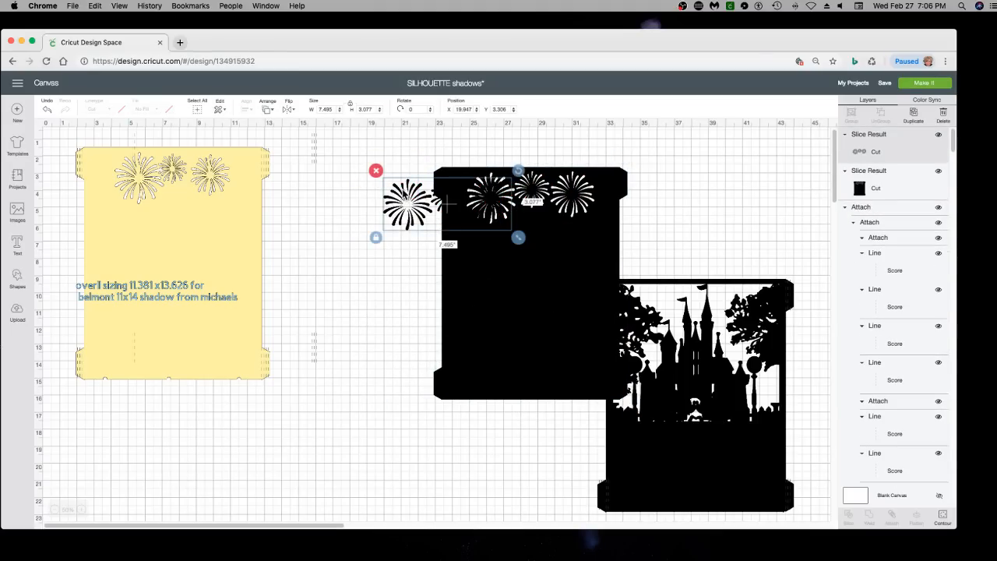
key(Delete)
drag(514, 255, 436, 242)
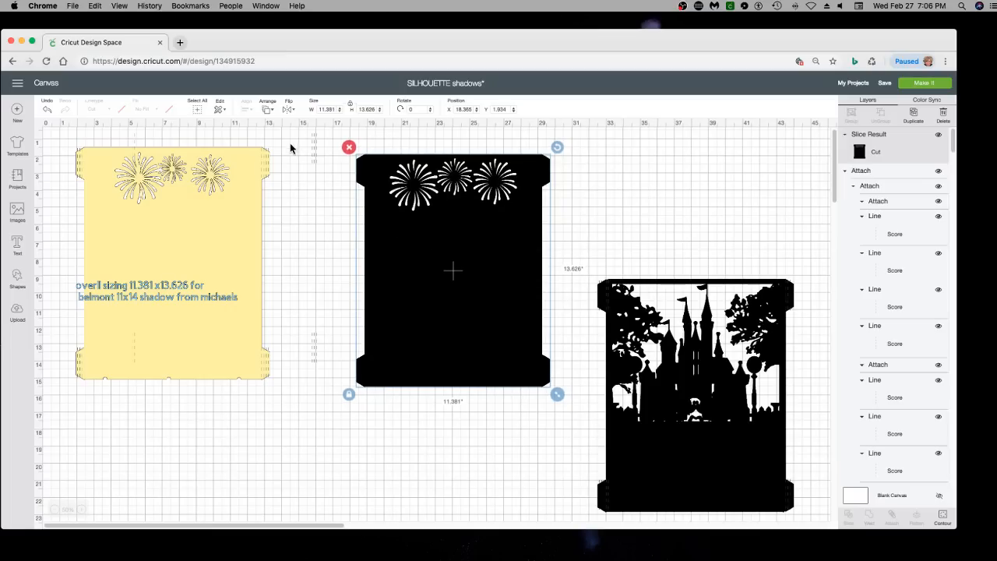
Bring the attached score lines to the front and place them over the black fireworks base
click(318, 161)
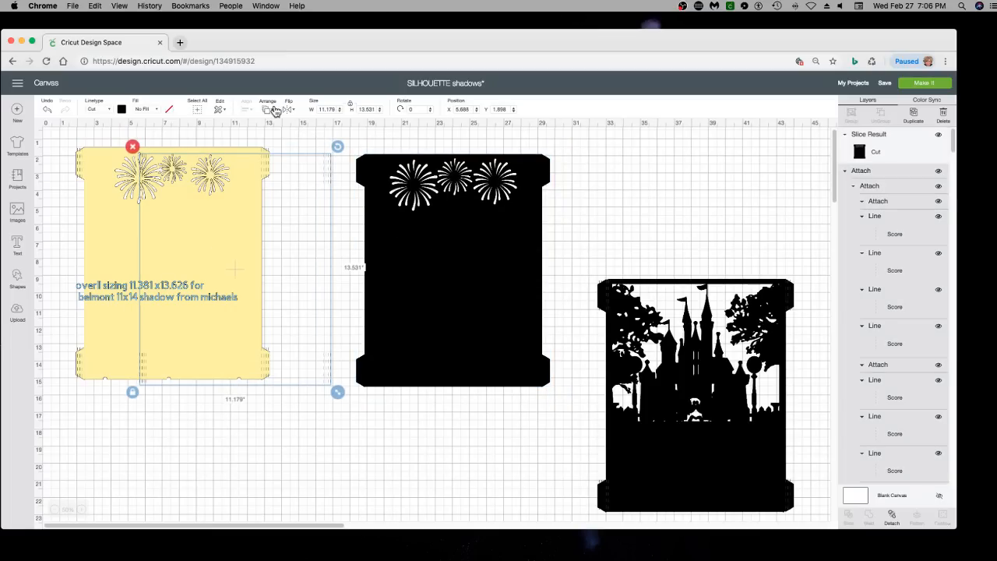
click(267, 110)
click(290, 168)
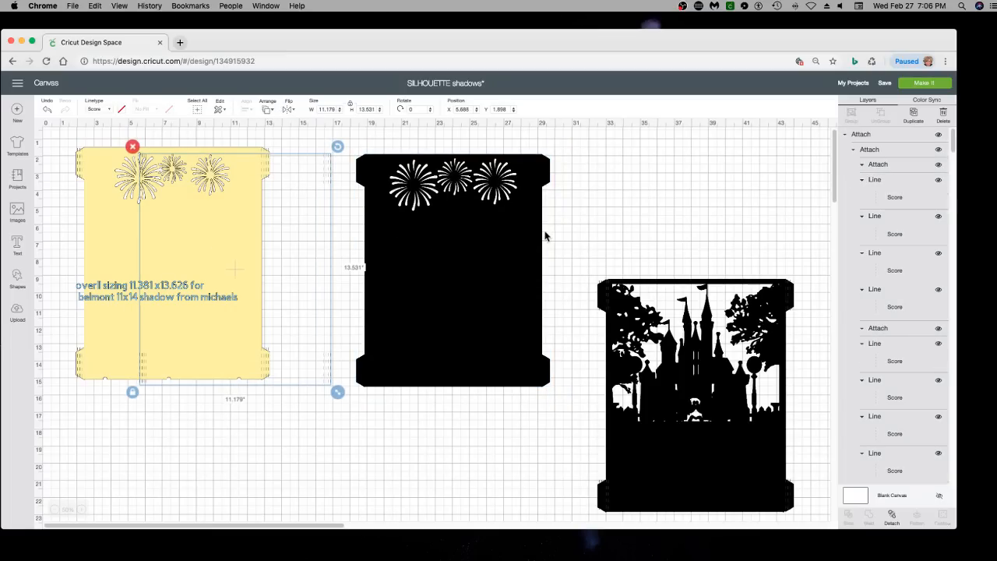
drag(325, 180, 537, 177)
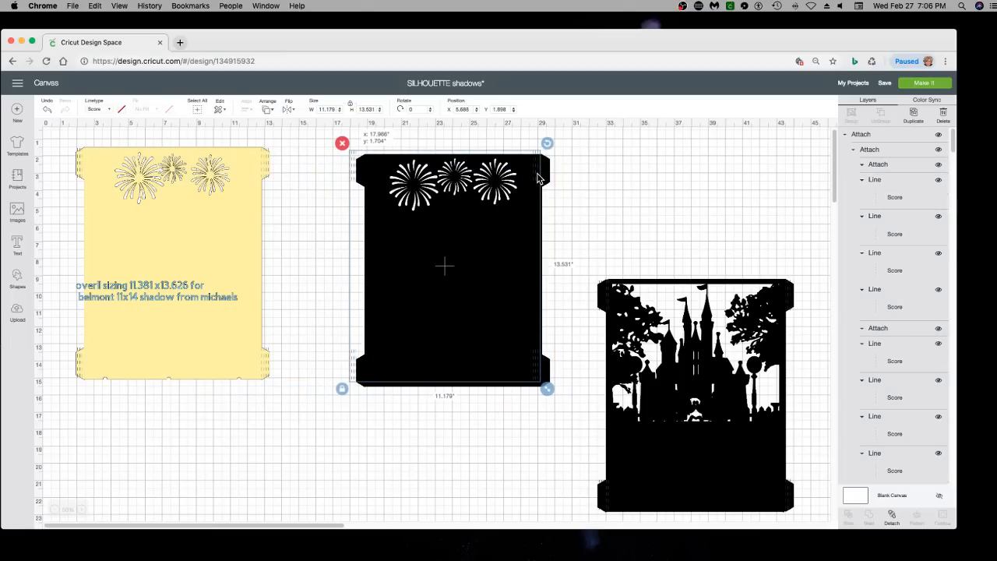
Centre the score lines on the black fireworks base and attach them to it
click(594, 187)
click(365, 166)
drag(325, 169, 417, 196)
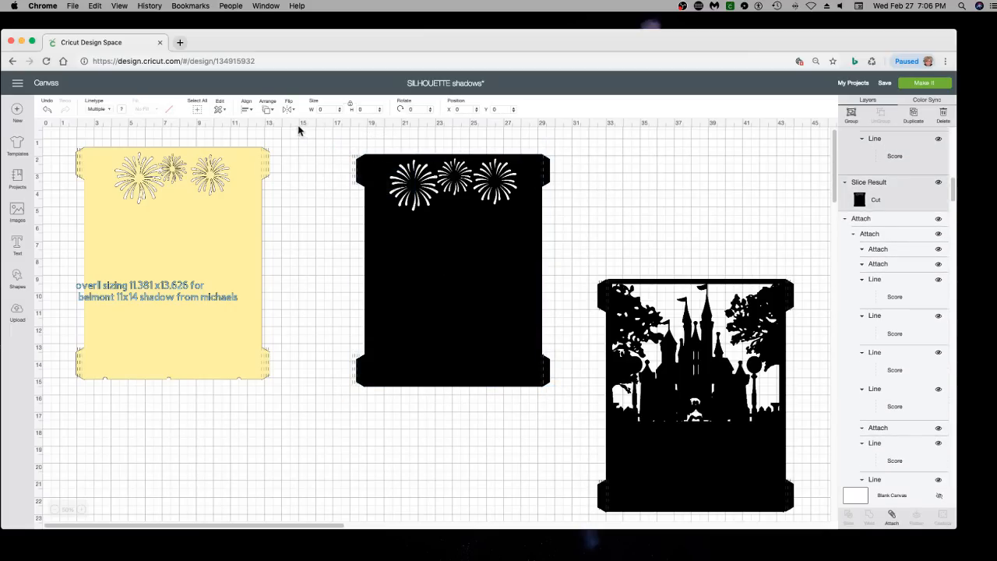
click(251, 114)
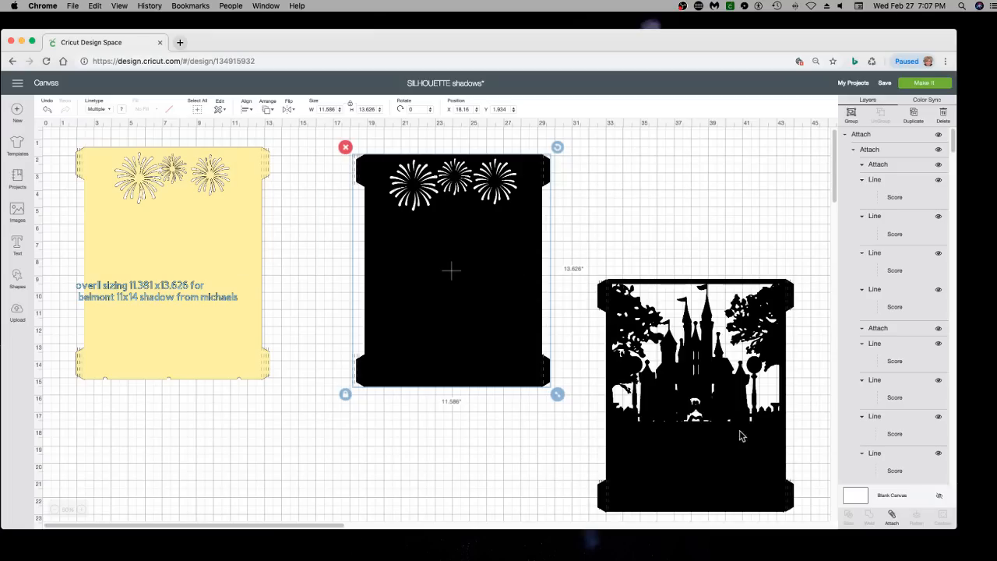
click(892, 517)
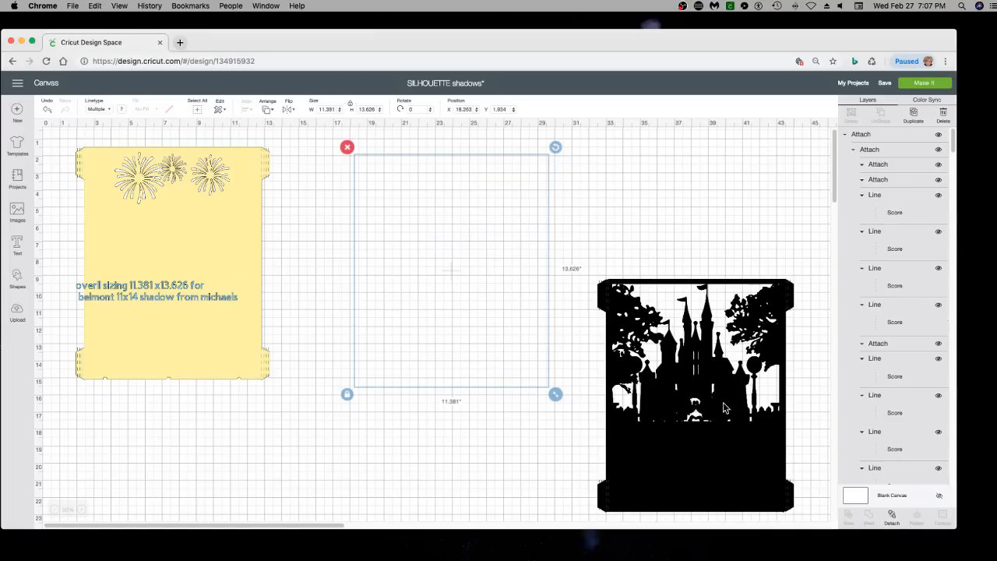
Send the attached fireworks layer backward and stack the black castle layers over it
drag(810, 401, 557, 311)
click(535, 301)
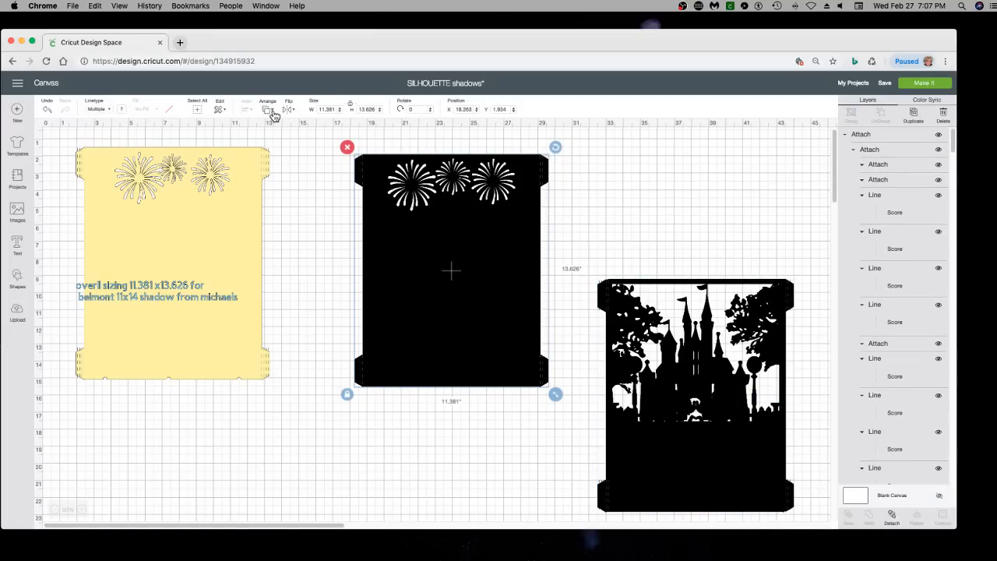
click(273, 113)
click(290, 137)
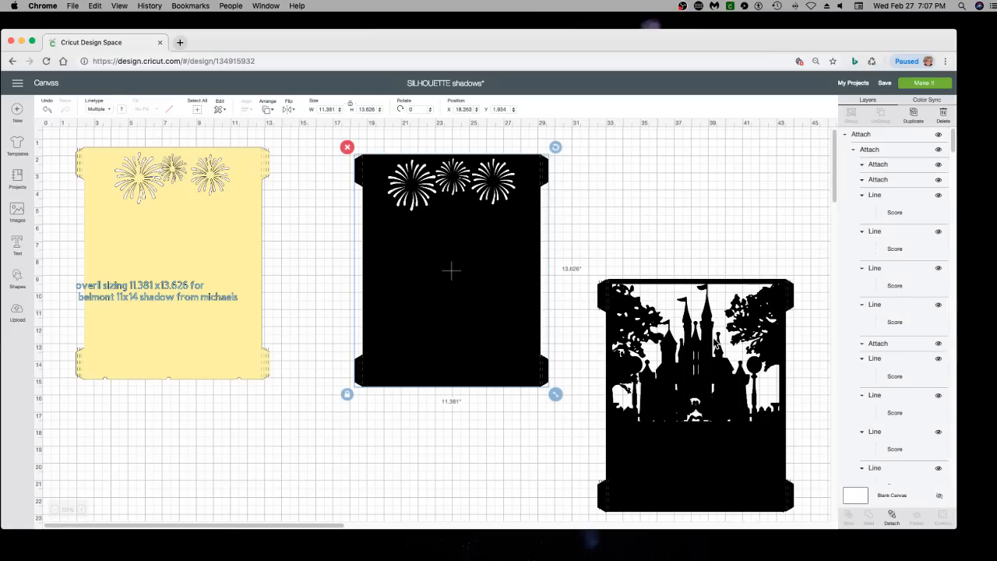
click(689, 253)
drag(718, 360, 481, 238)
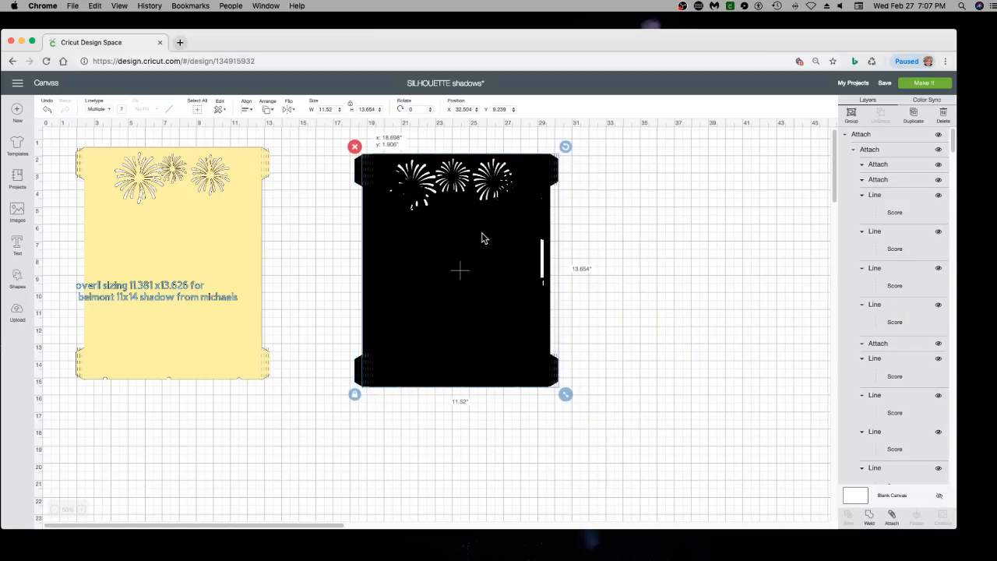
click(632, 247)
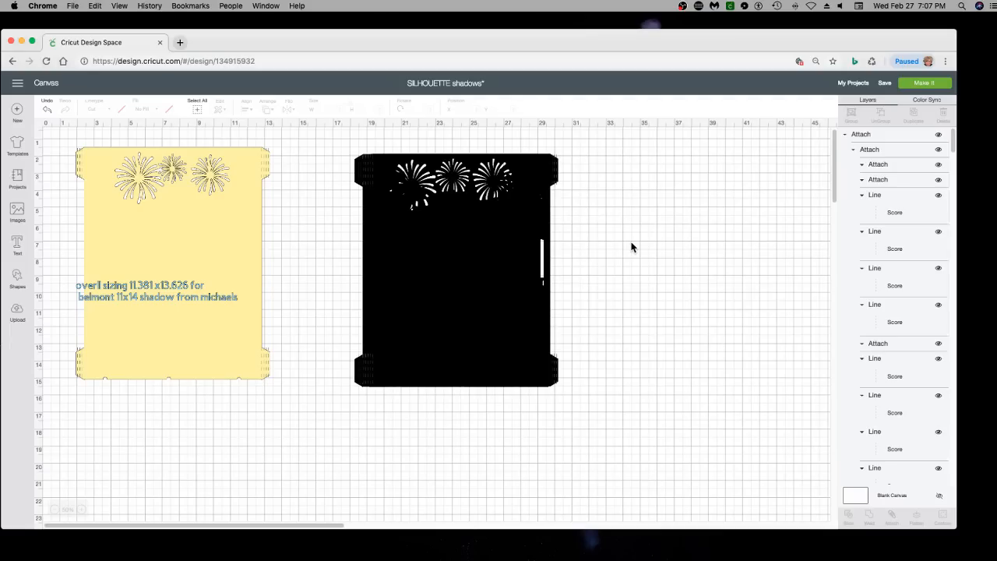
Delete the yellow fireworks layer, keeping the sizing note
click(187, 205)
drag(136, 187, 151, 196)
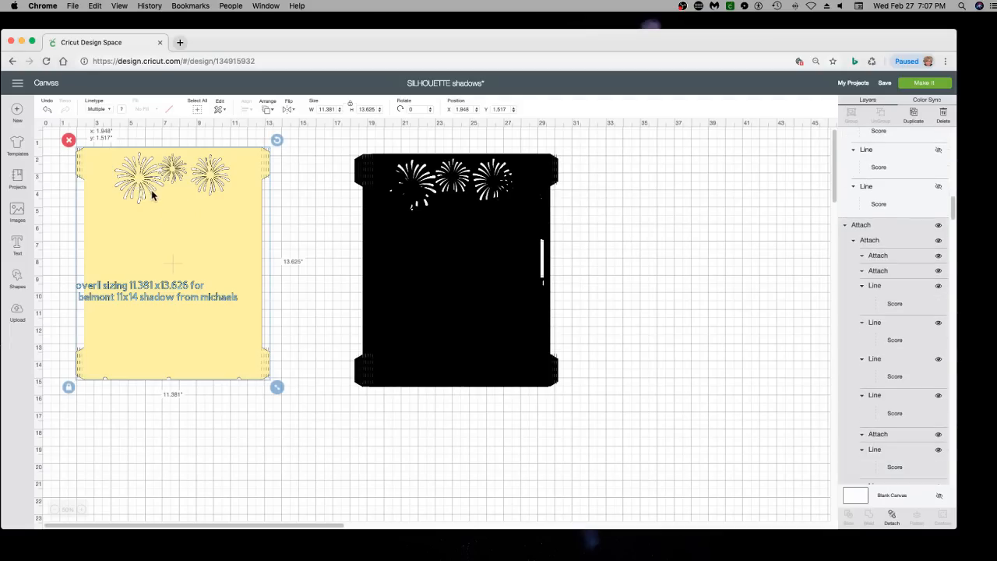
click(84, 148)
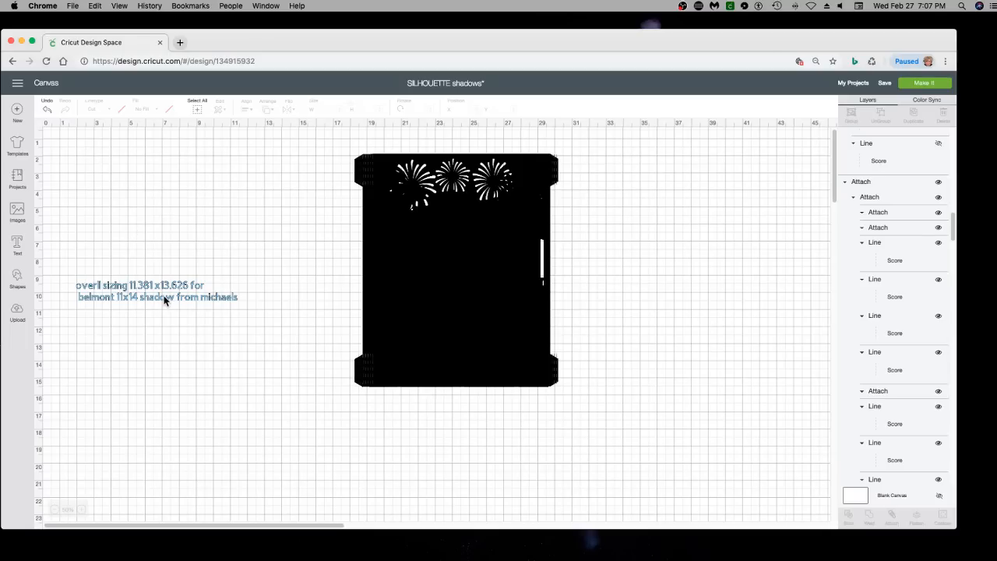
Place the overall sizing note on the lower half of the stacked black layers and bring it to the front
drag(165, 300, 460, 306)
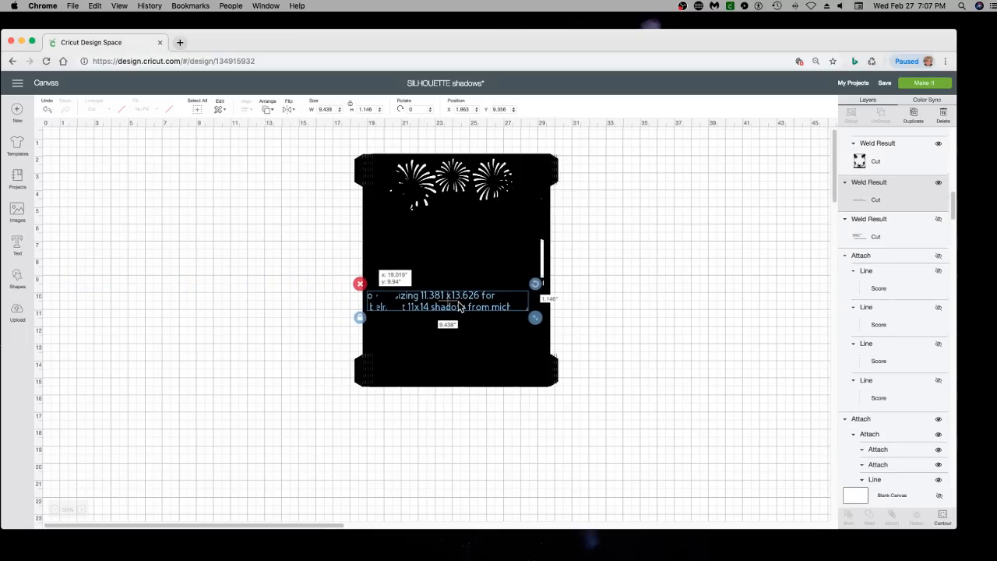
drag(613, 330, 547, 320)
click(620, 314)
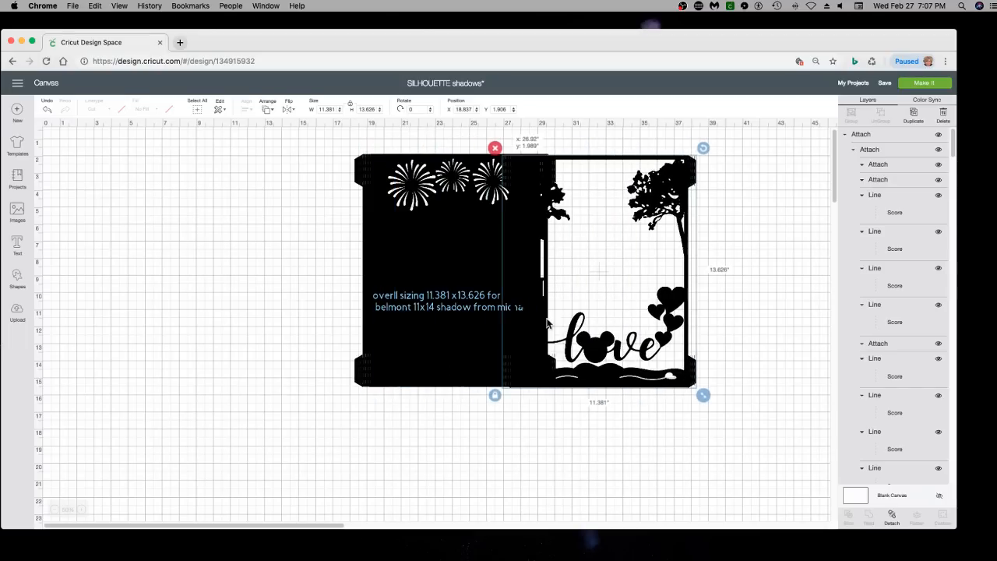
click(452, 307)
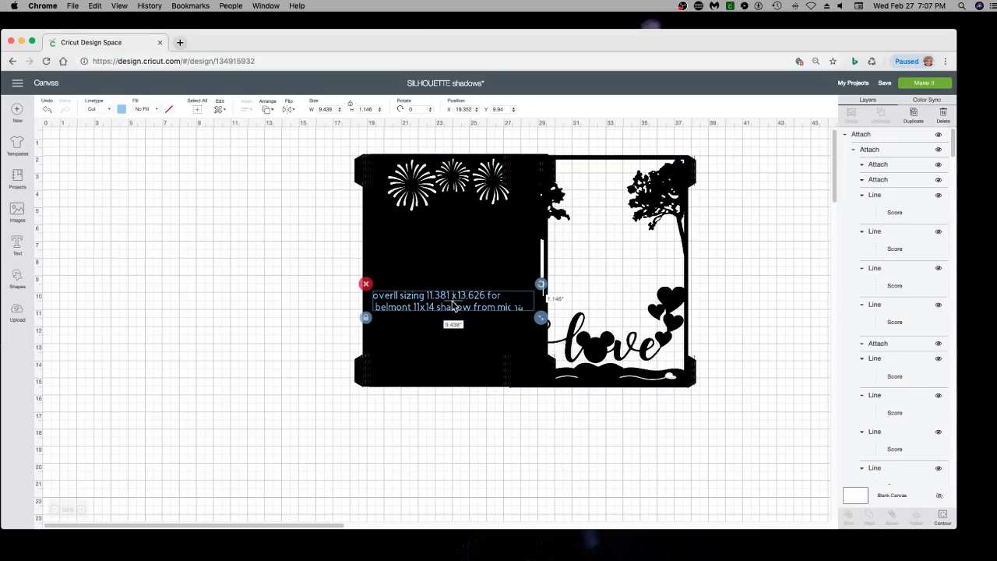
click(271, 116)
click(299, 169)
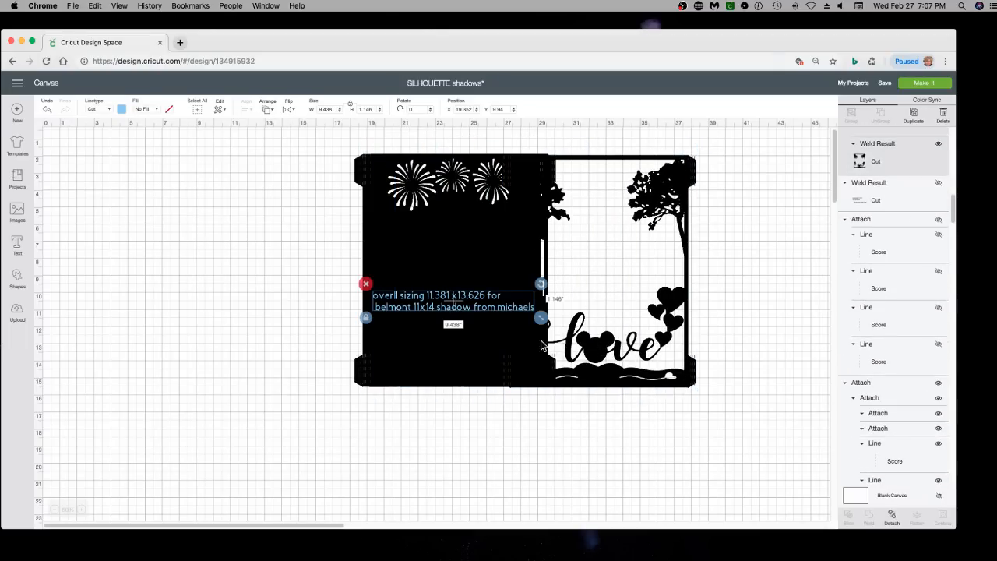
Restack the castle layers over the fireworks layer and group them all with the sizing note
drag(596, 347, 455, 339)
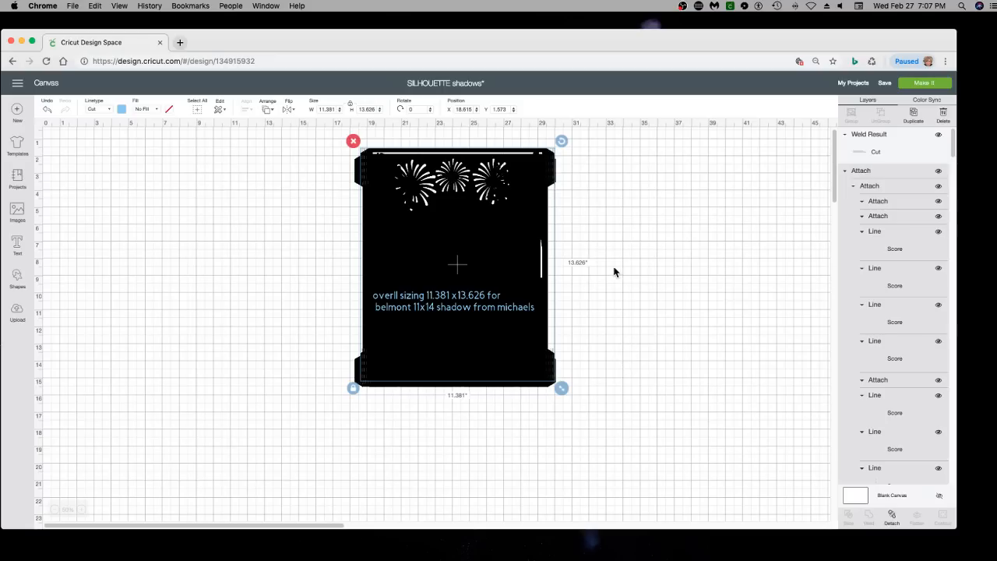
drag(612, 256, 366, 317)
key(super+g)
Move the grouped layers near the canvas's upper-left corner and save the project
drag(548, 225, 202, 231)
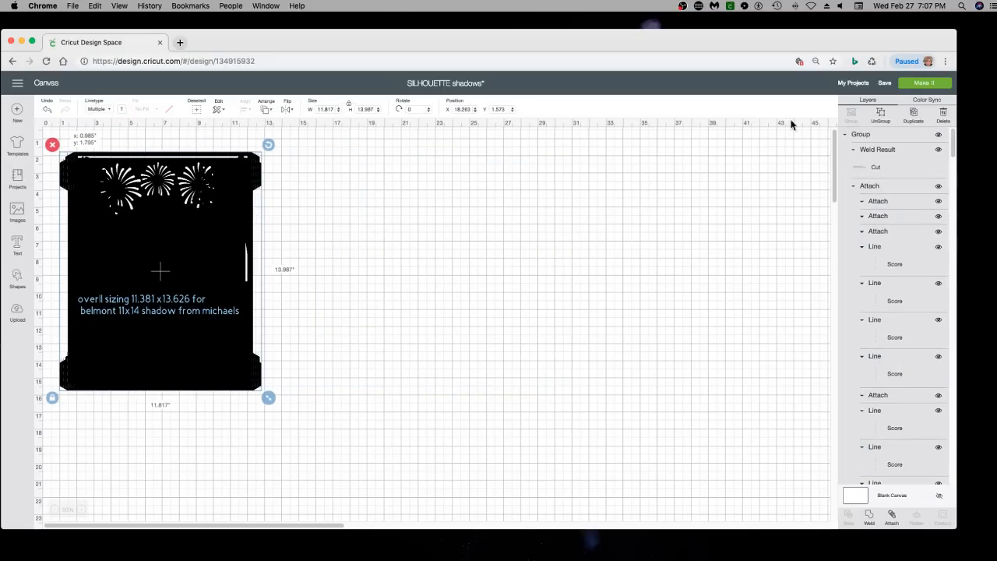
click(893, 99)
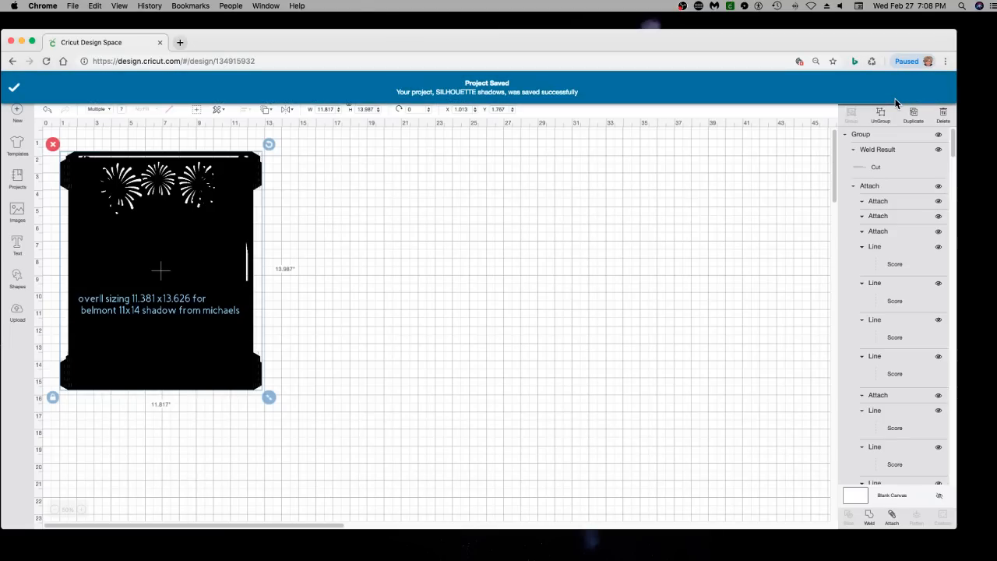
click(17, 314)
click(255, 282)
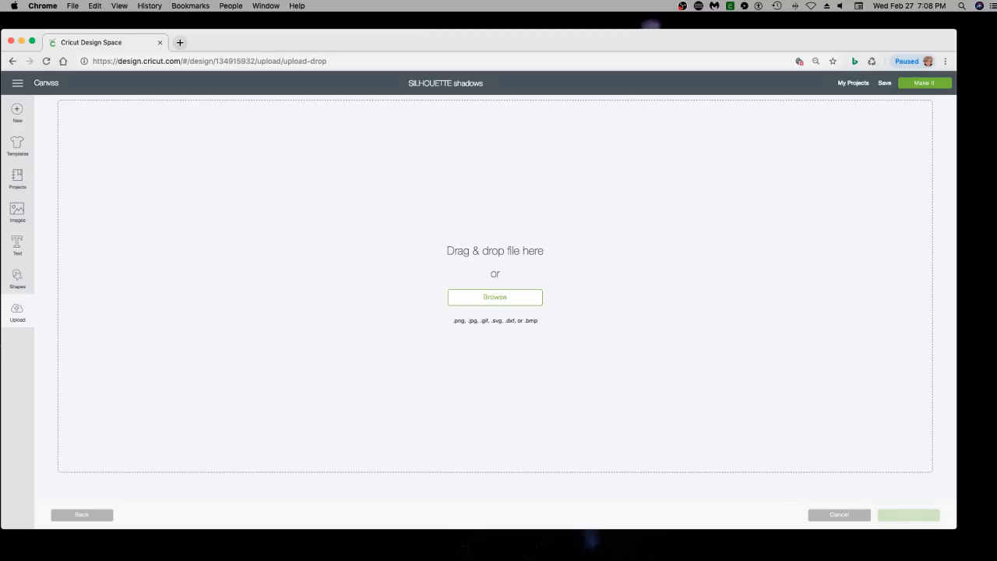
drag(1, 226, 395, 244)
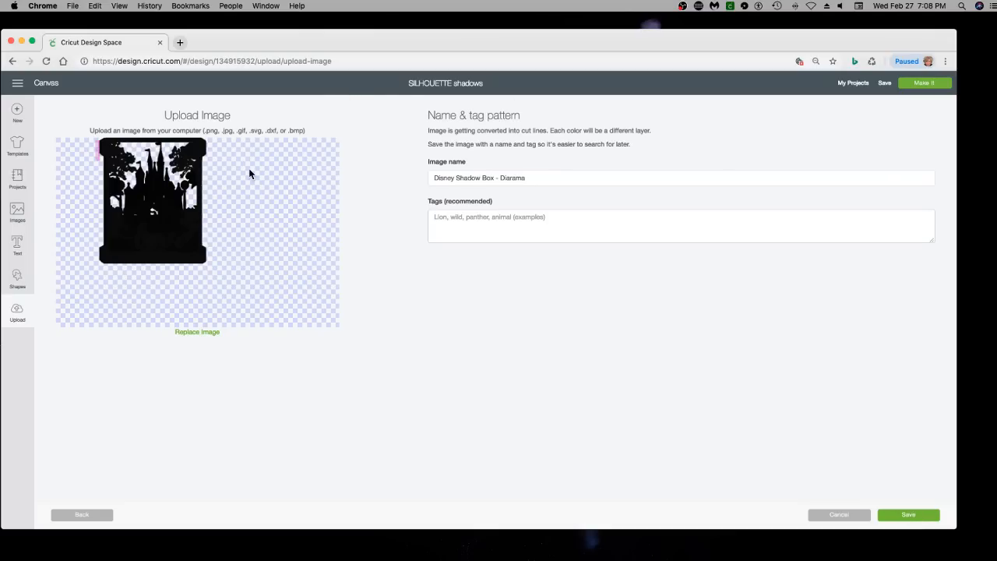
Start a new blank project, upload the Disney Shadow Box - Diarama image file and save it to the uploaded images
click(17, 109)
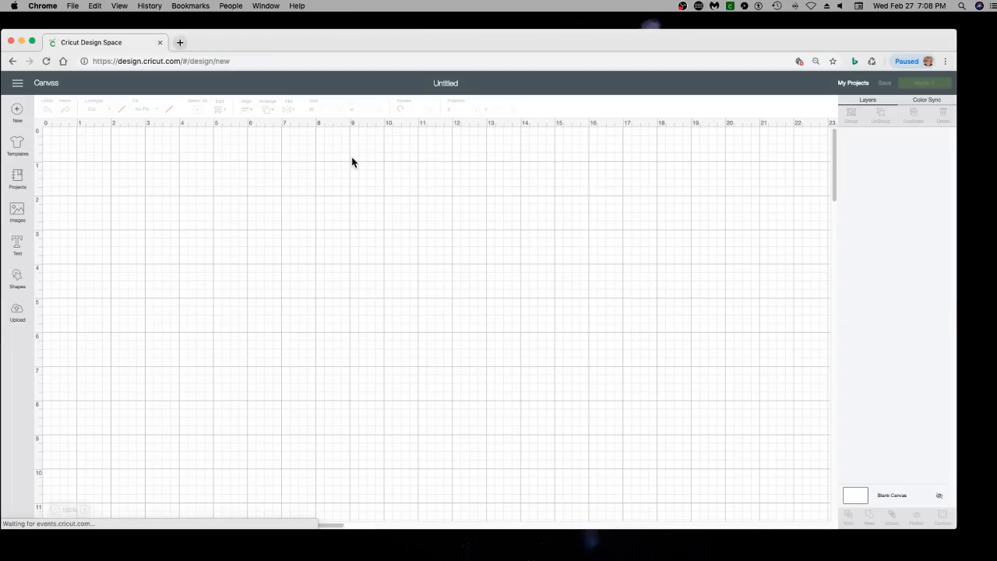
click(17, 313)
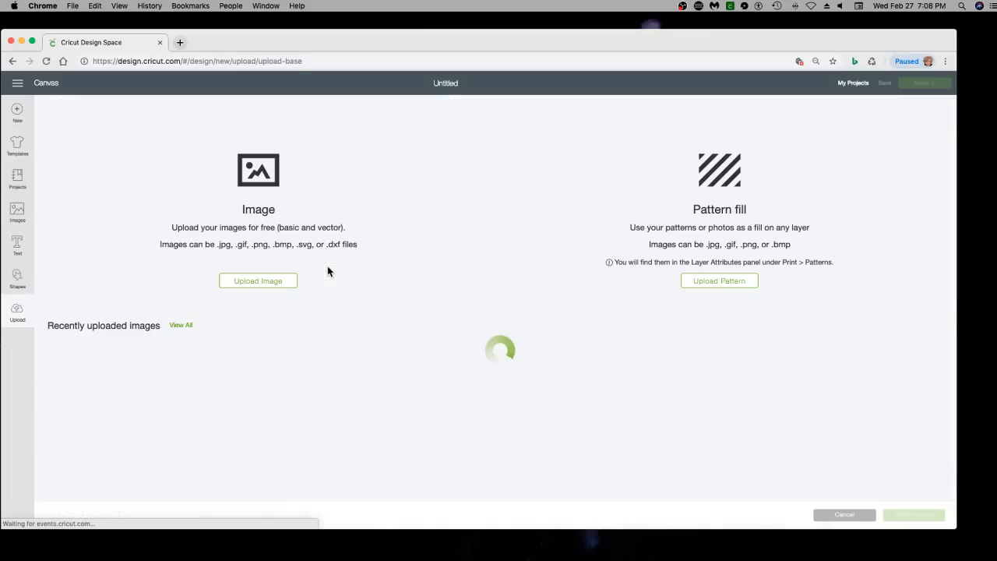
click(261, 280)
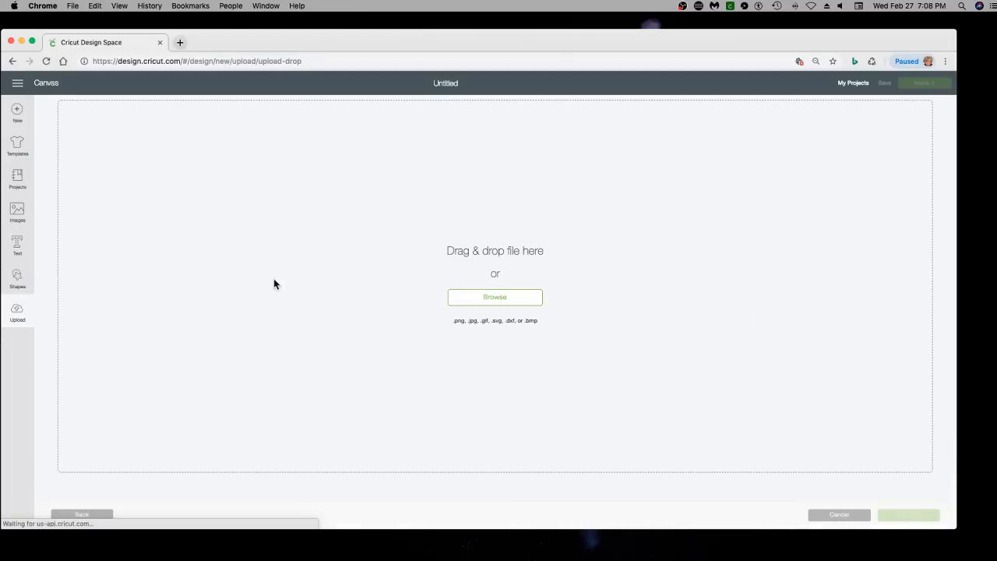
click(502, 306)
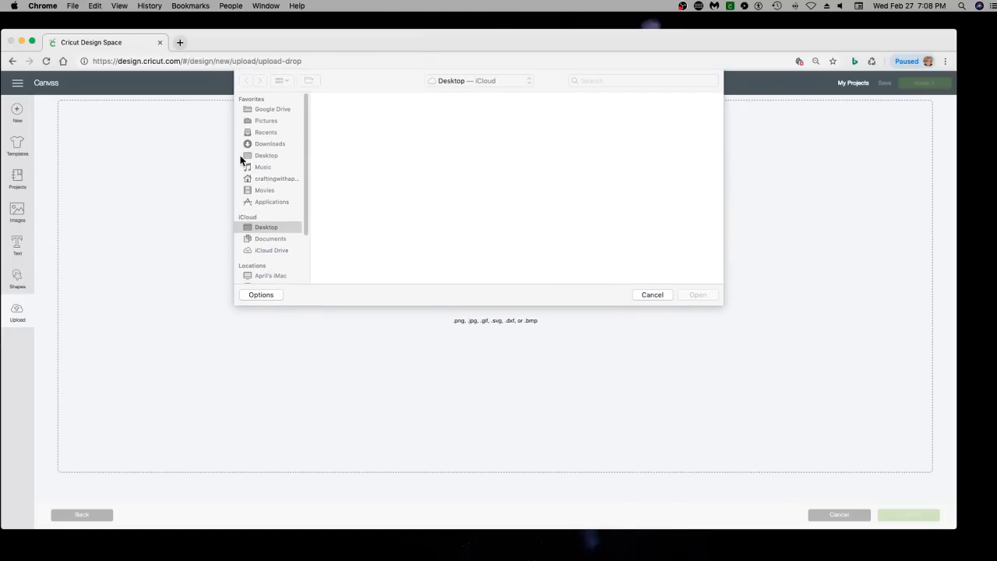
click(654, 295)
drag(2, 187, 329, 255)
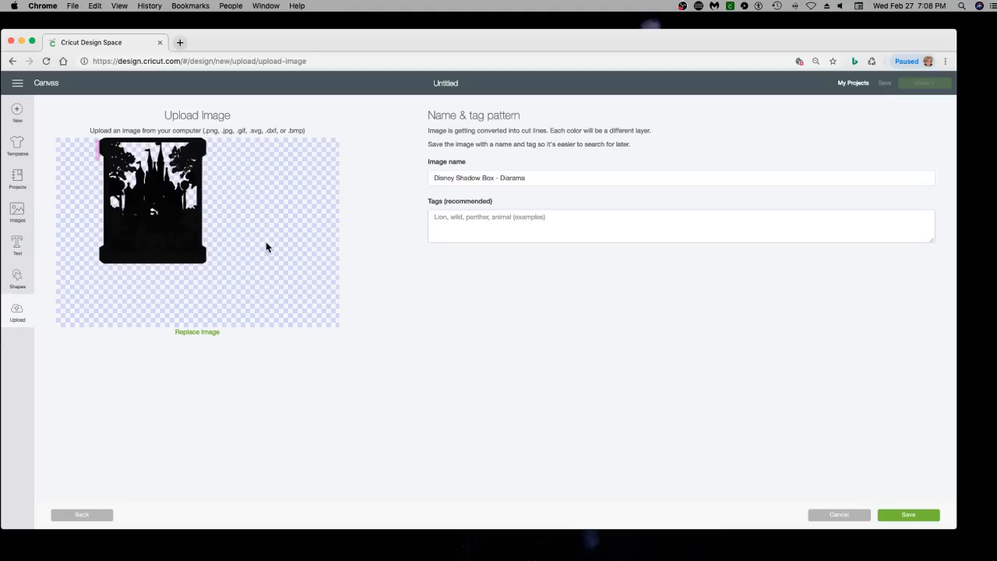
click(918, 516)
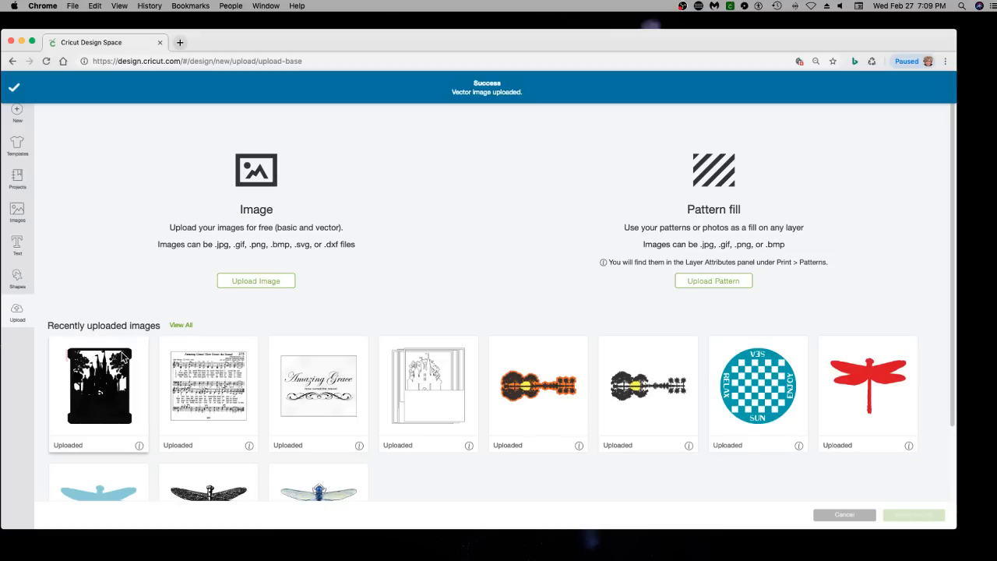
Insert the uploaded castle shadow-box image into the canvas and ungroup its layers
click(135, 417)
click(912, 515)
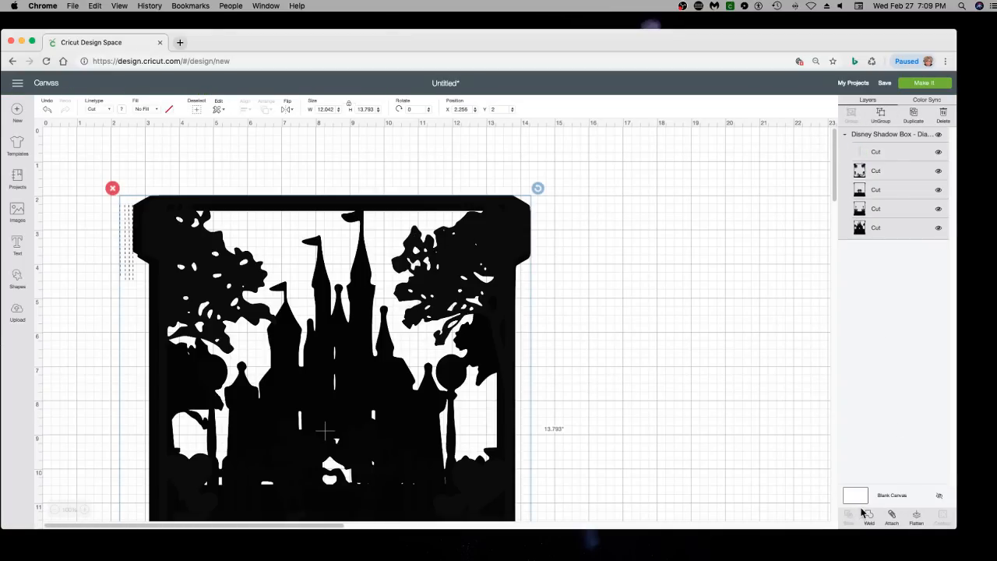
click(881, 114)
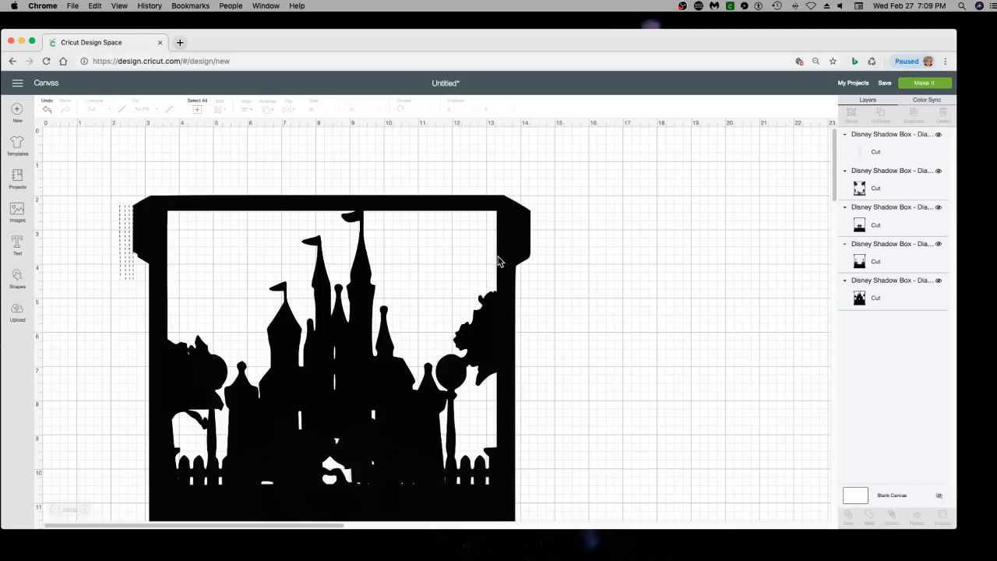
Spread the ungrouped layers apart, moving the trees-and-love frame and the castle frames right and the dashed line strip left
drag(482, 253, 421, 171)
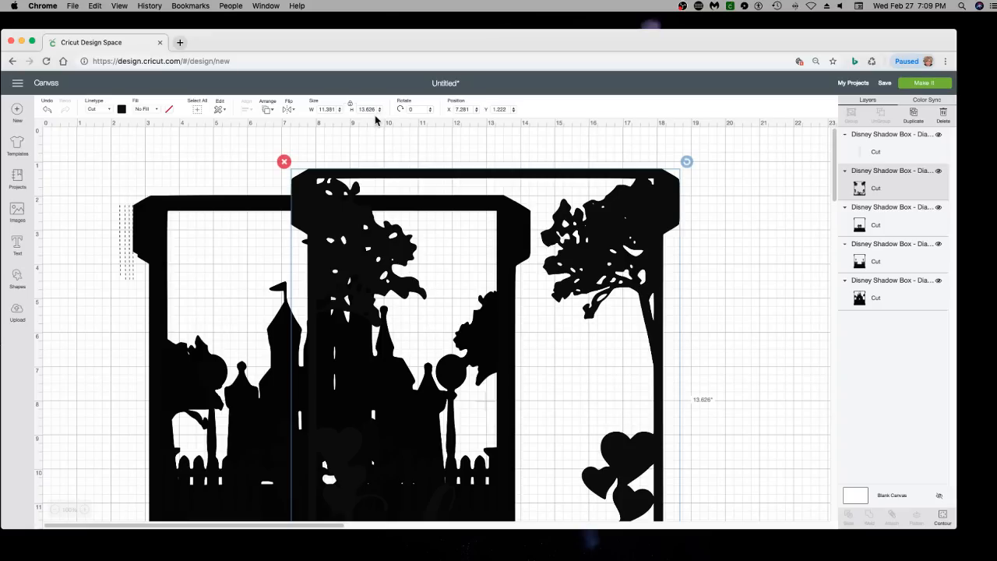
drag(410, 184, 540, 180)
drag(452, 219, 443, 247)
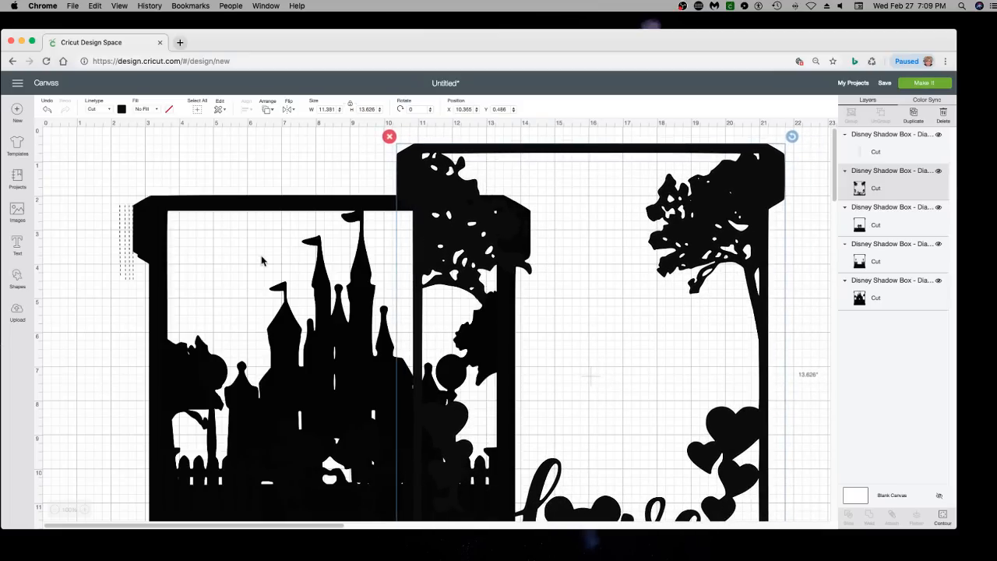
drag(205, 207, 221, 214)
drag(159, 235, 117, 219)
click(133, 223)
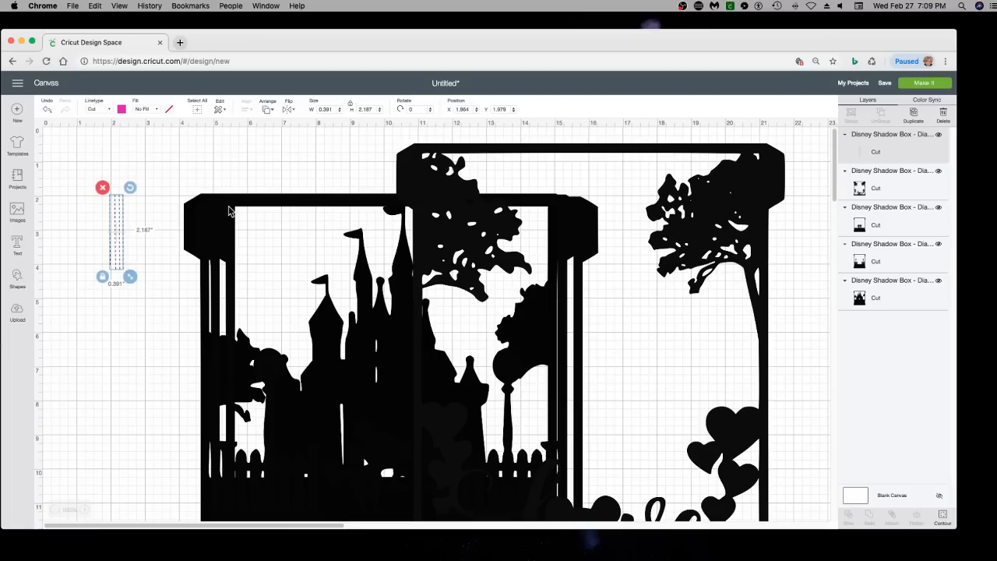
Separate the overlapping castle frames, moving the fence-and-lamppost frame up and left, and place the dashed line strip over its upper-left tab
drag(254, 196, 268, 293)
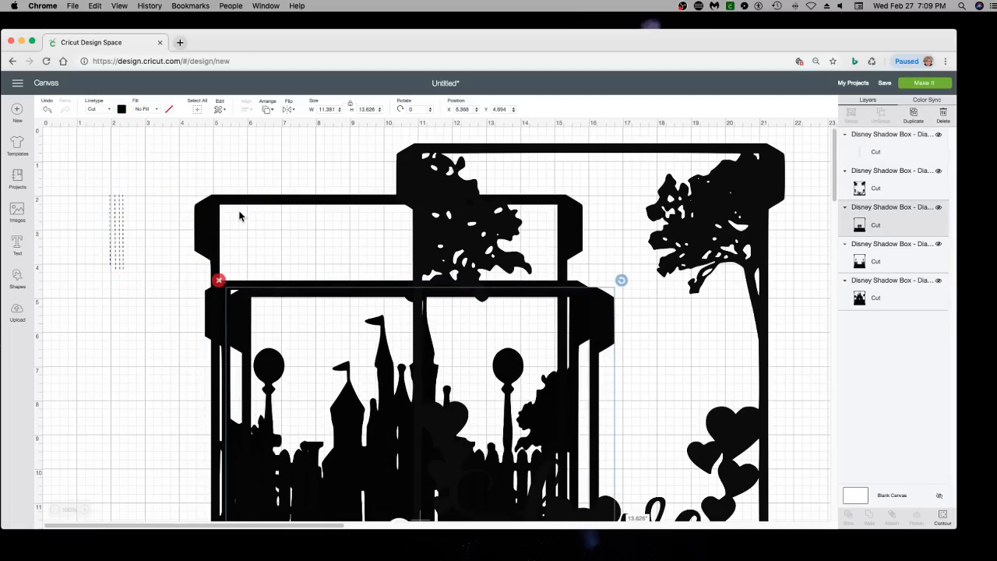
drag(239, 216, 192, 173)
click(118, 232)
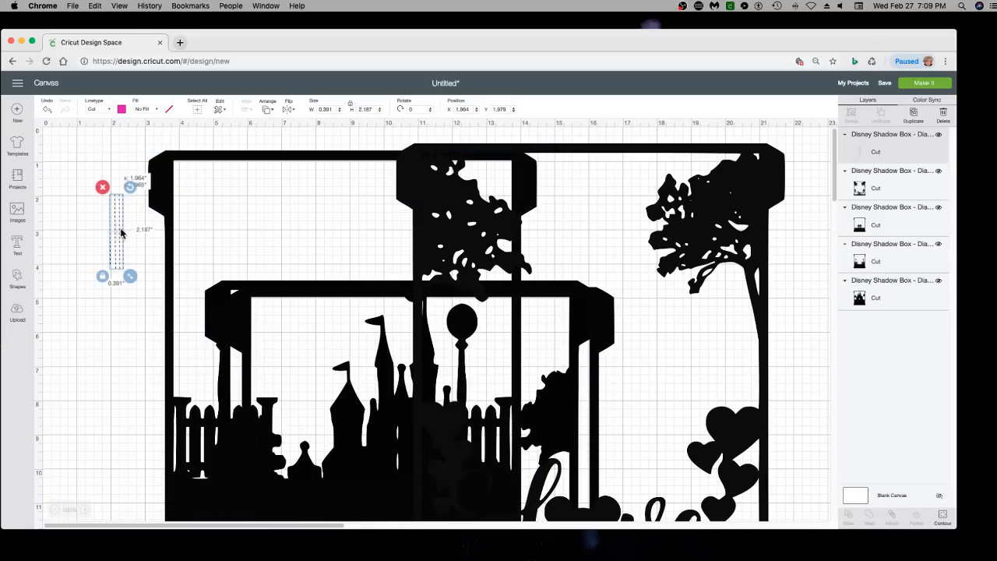
drag(121, 231, 161, 184)
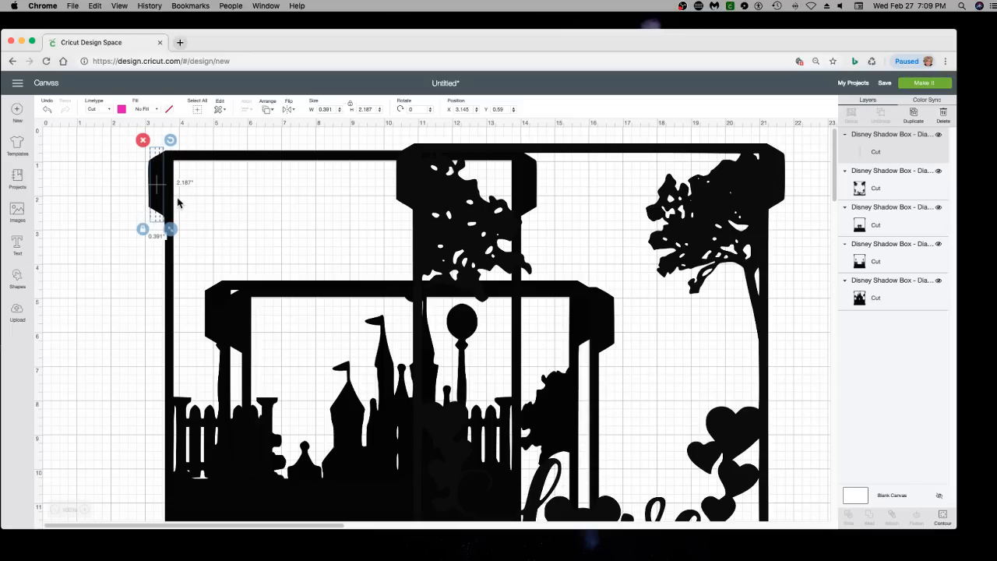
drag(158, 218, 158, 217)
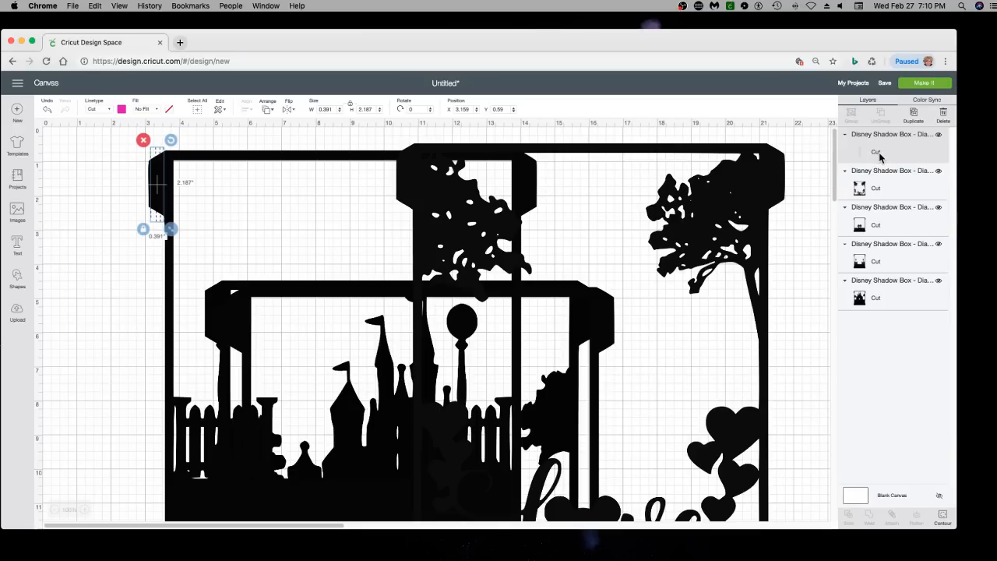
Change the dashed line strip's linetype to Score and nudge it slightly right on the tab
click(106, 112)
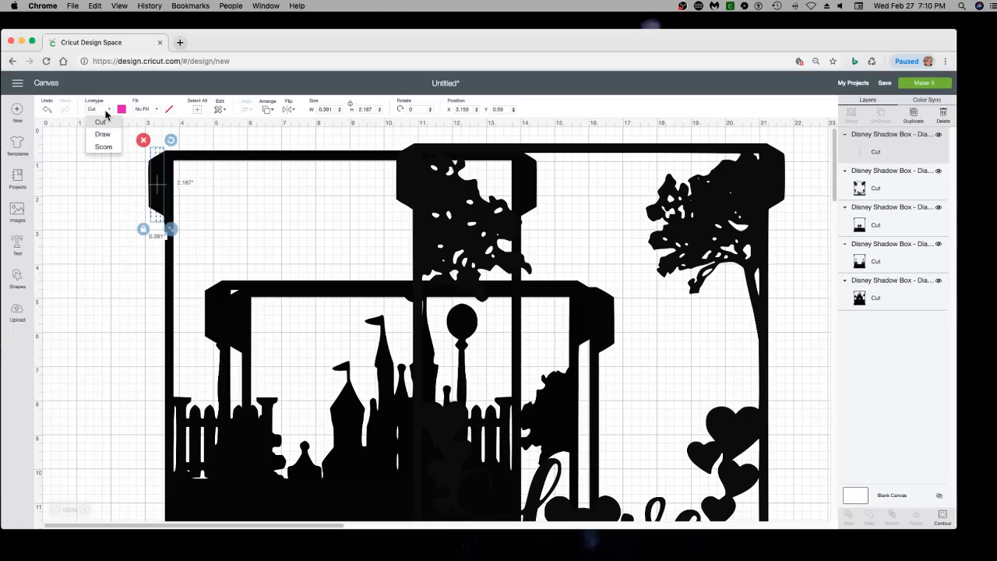
click(107, 150)
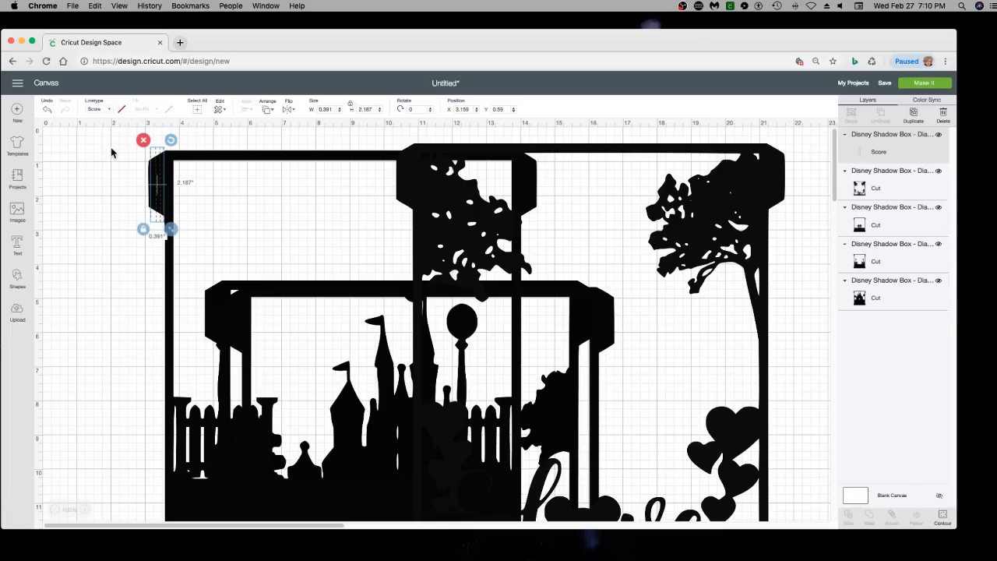
mouse_move(158, 187)
mouse_down()
mouse_move(115, 187)
mouse_move(161, 188)
mouse_up()
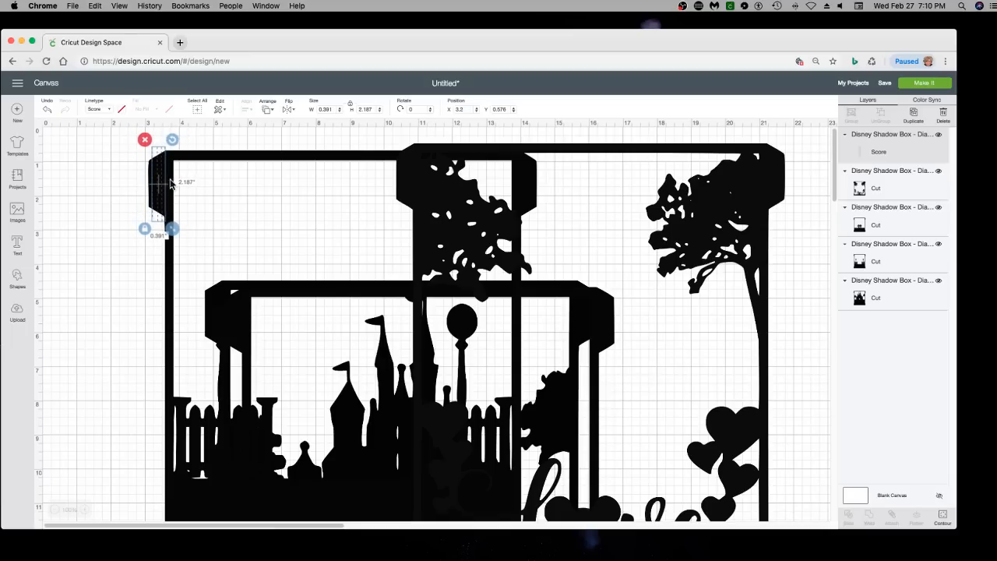
Recolor the fence-and-lamppost frame white and fine-tune the score strip's position on its upper-left tab
click(196, 159)
click(121, 110)
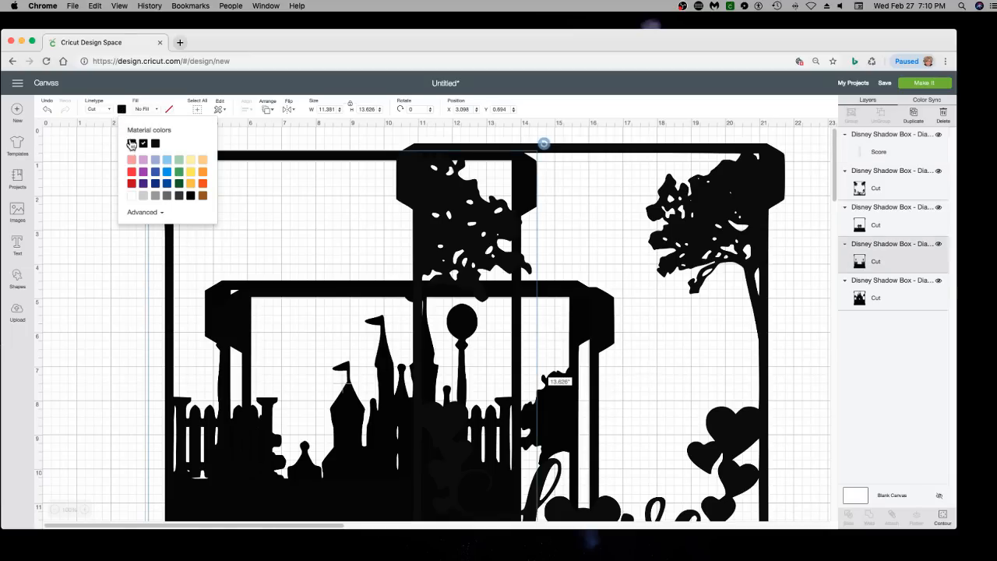
click(131, 195)
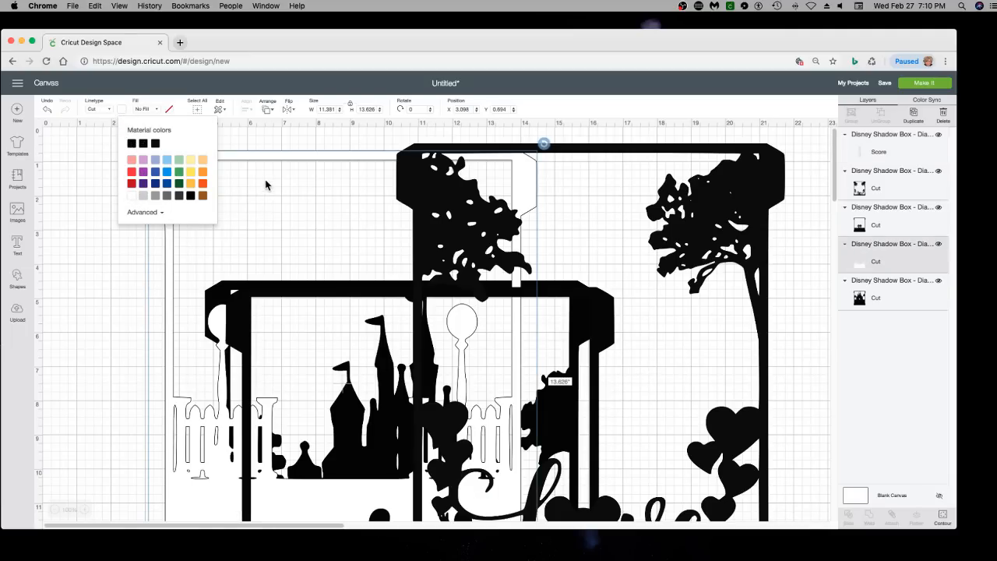
click(244, 162)
drag(164, 178, 162, 177)
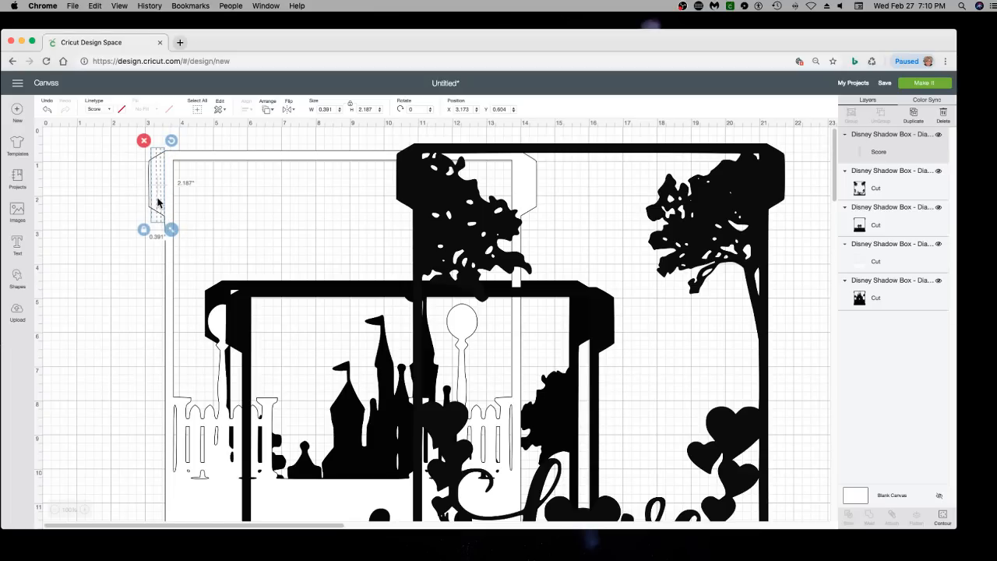
click(124, 195)
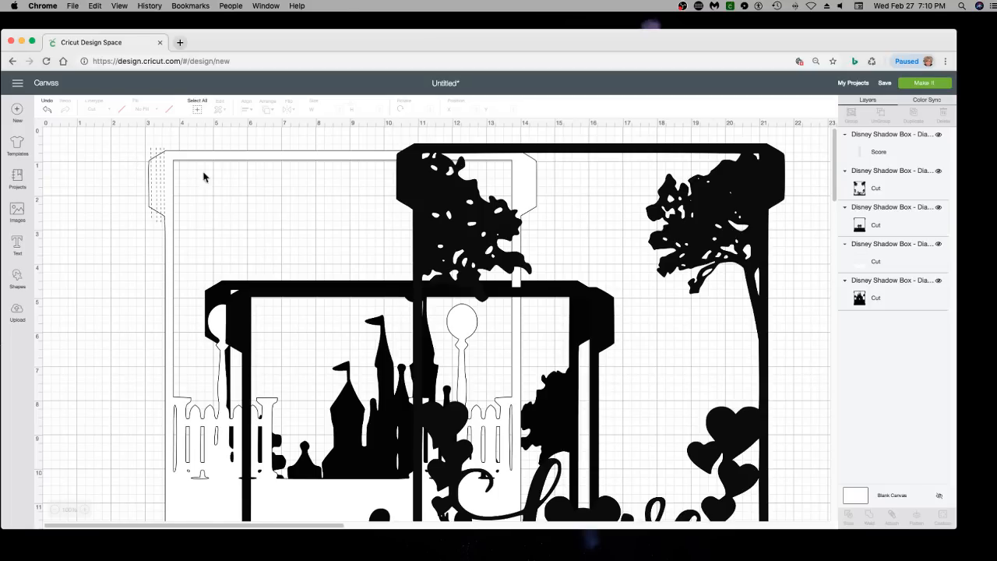
Delete the three black frame layers and move the white fence frame into clear space beside the score strip
drag(448, 253, 655, 269)
drag(488, 288, 662, 274)
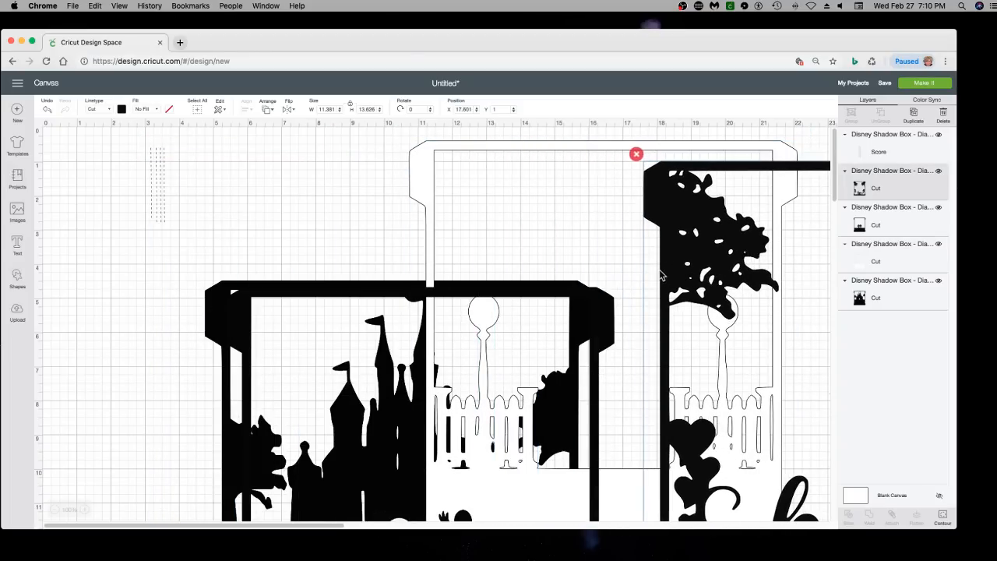
click(637, 154)
click(302, 287)
click(219, 282)
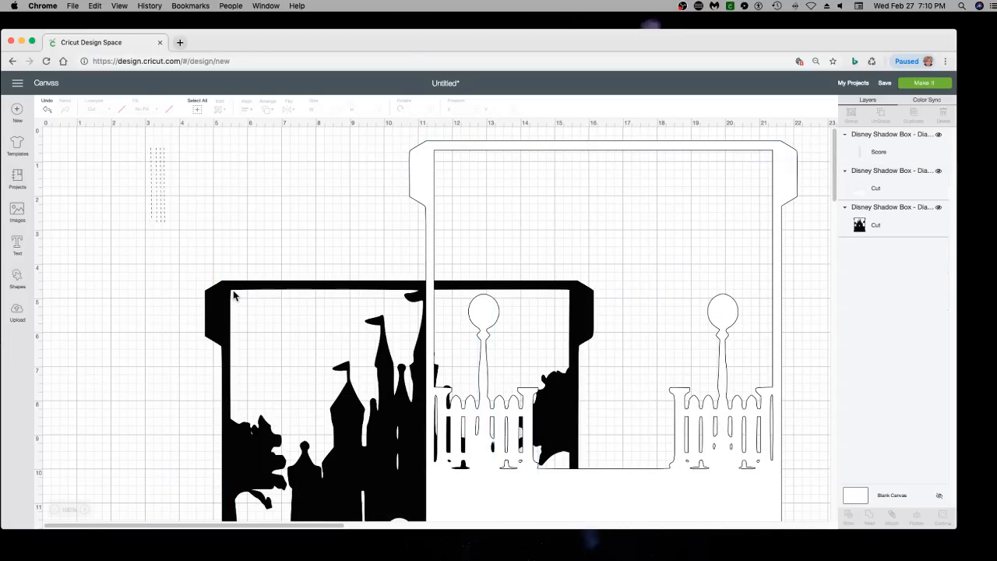
click(234, 296)
click(199, 275)
drag(429, 295, 287, 326)
Duplicate the score strip three times and place copies over the white frame's upper-left and upper-right tabs
click(158, 187)
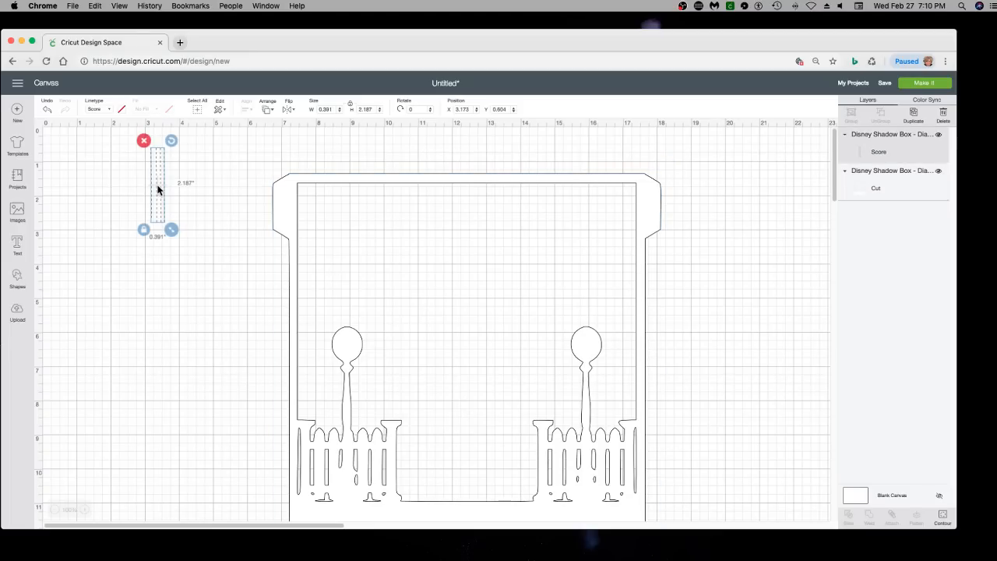
click(915, 115)
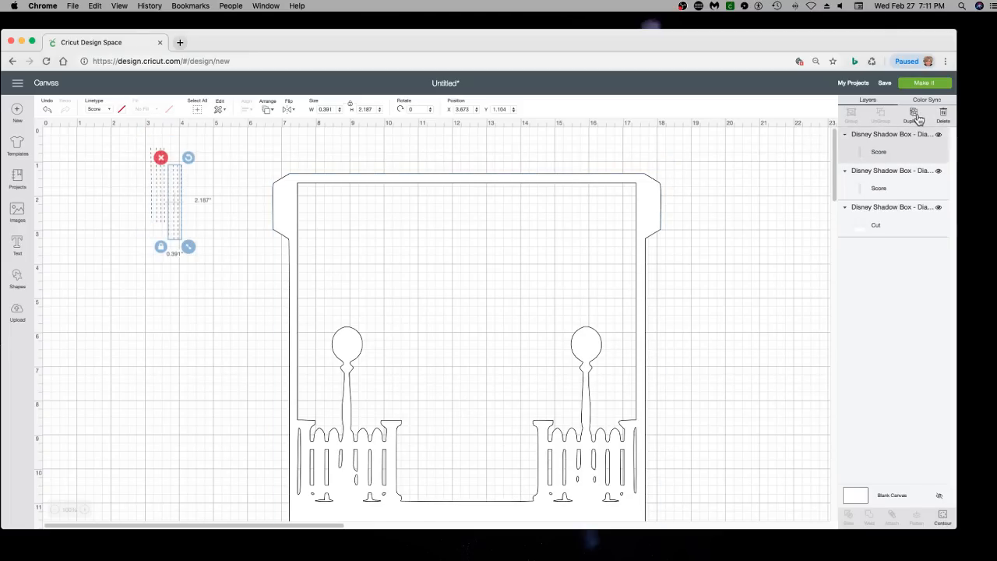
click(916, 117)
click(916, 117)
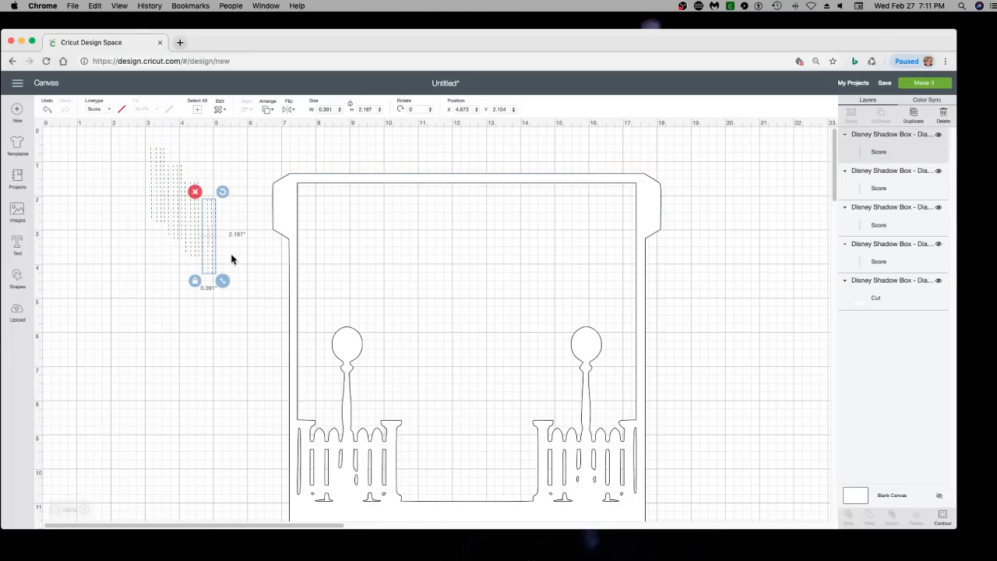
drag(211, 255, 284, 229)
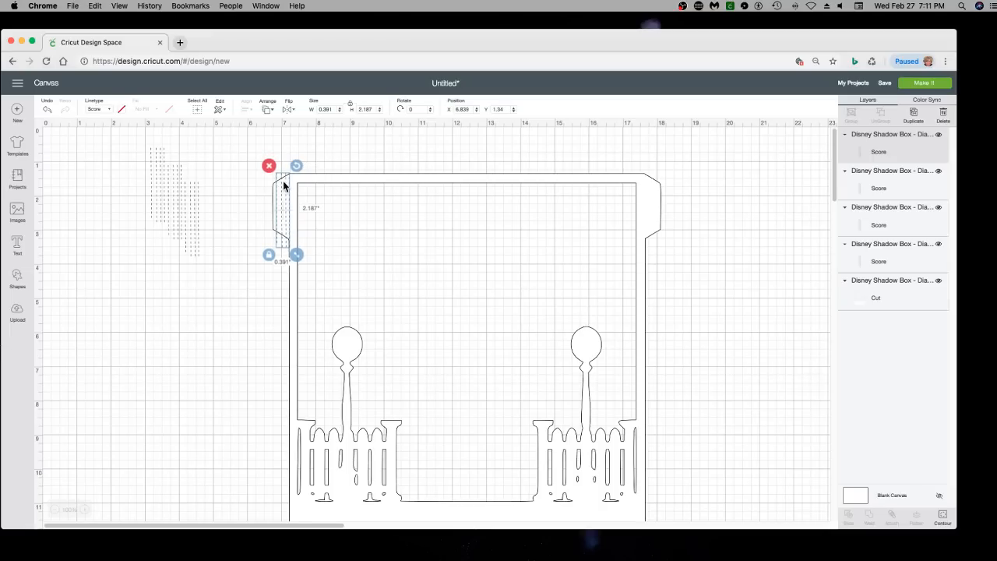
drag(201, 233, 657, 230)
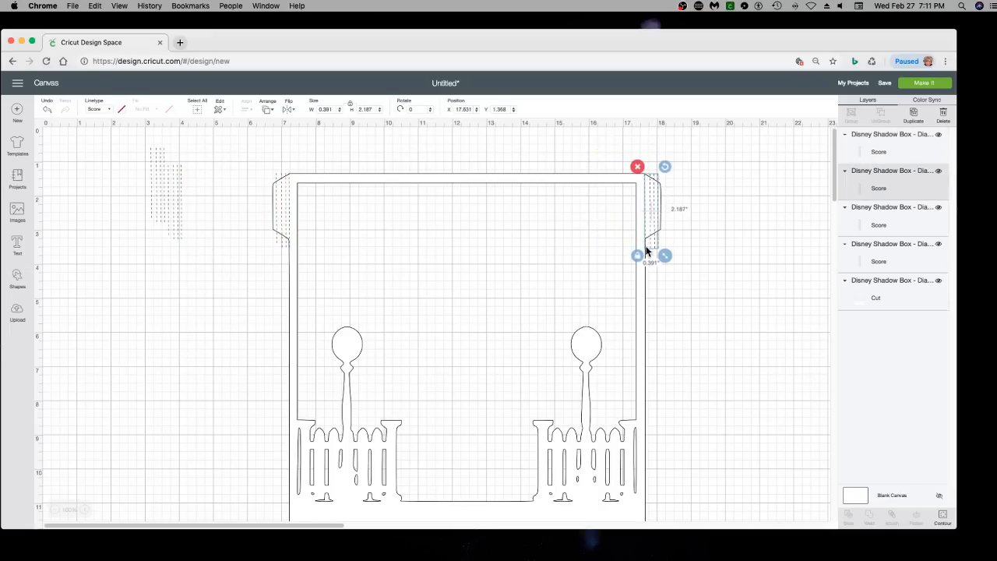
Place the two remaining score strips over the white frame's lower-left and lower-right tabs
scroll(213, 276, down, 3)
drag(179, 153, 177, 293)
scroll(177, 293, down, 2)
scroll(176, 295, down, 3)
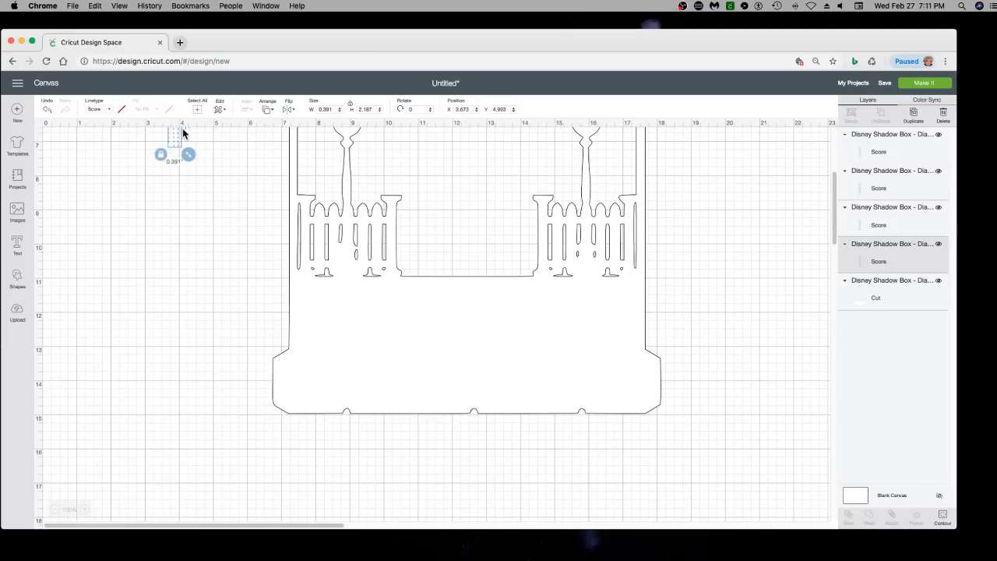
drag(183, 133, 283, 411)
drag(282, 403, 282, 404)
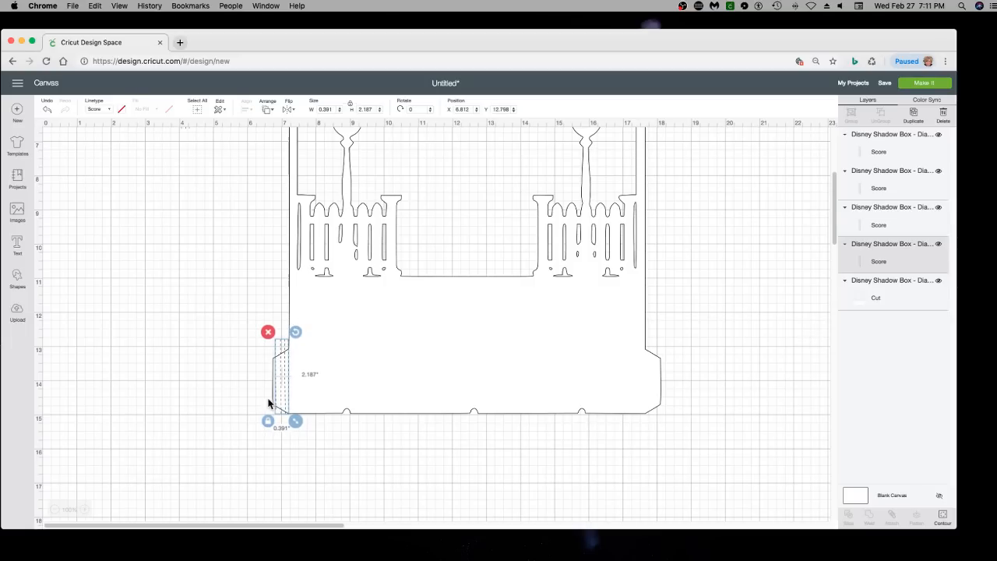
scroll(222, 235, up, 2)
drag(185, 180, 657, 466)
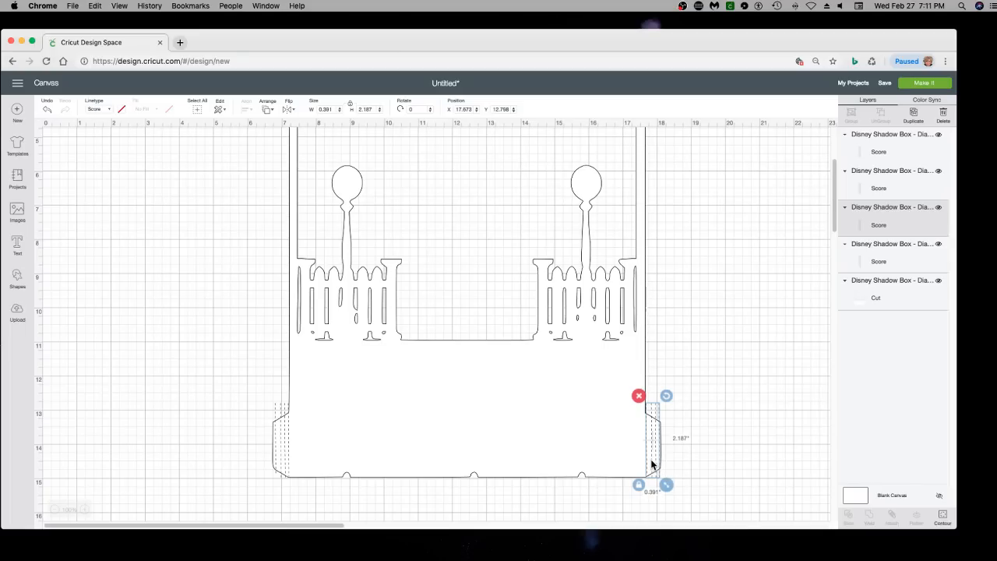
Align the upper and lower score strips on the frame's right tabs to the left and attach them together
click(732, 457)
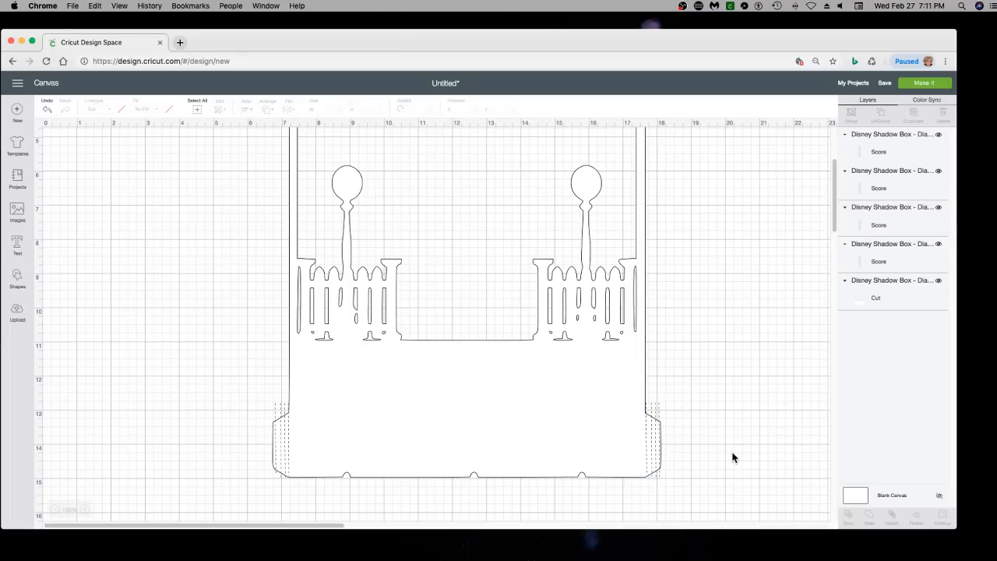
click(659, 435)
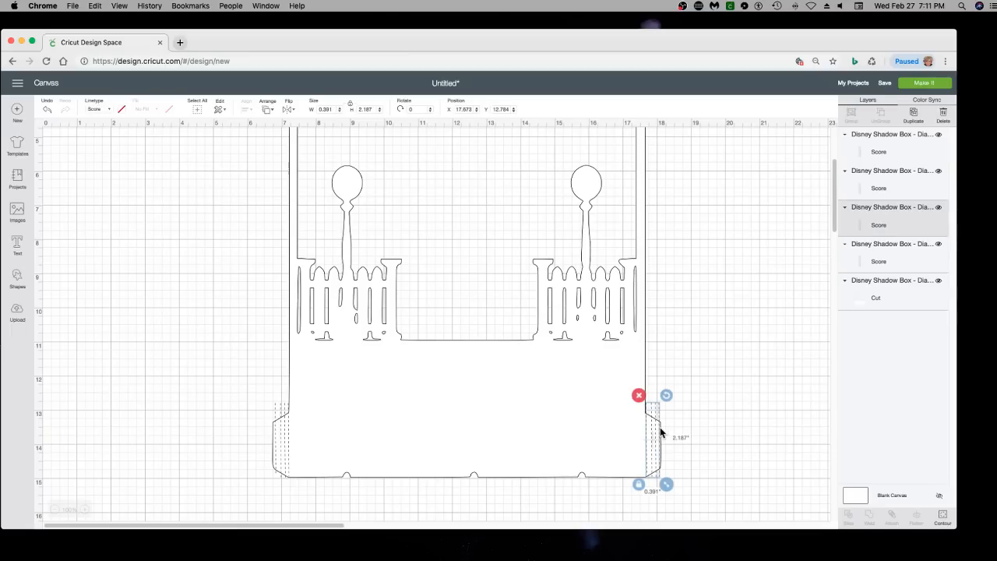
scroll(574, 436, up, 5)
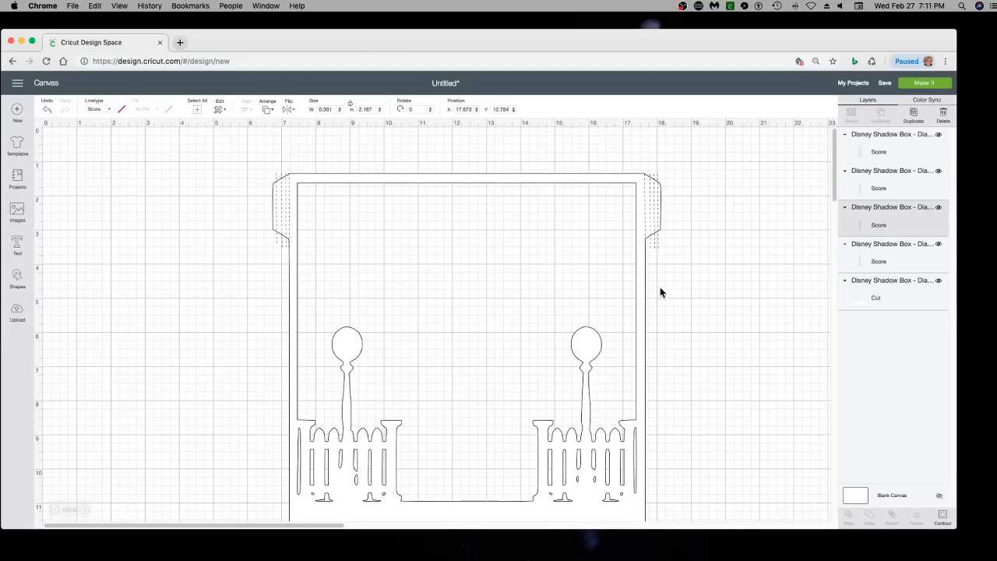
shift+click(658, 248)
scroll(442, 265, down, 1)
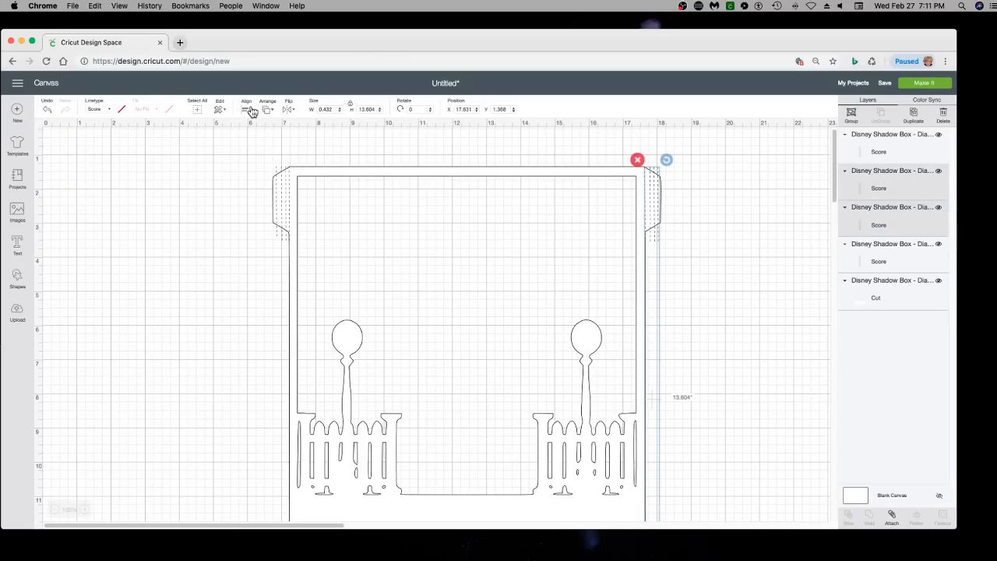
click(243, 112)
click(269, 139)
click(892, 517)
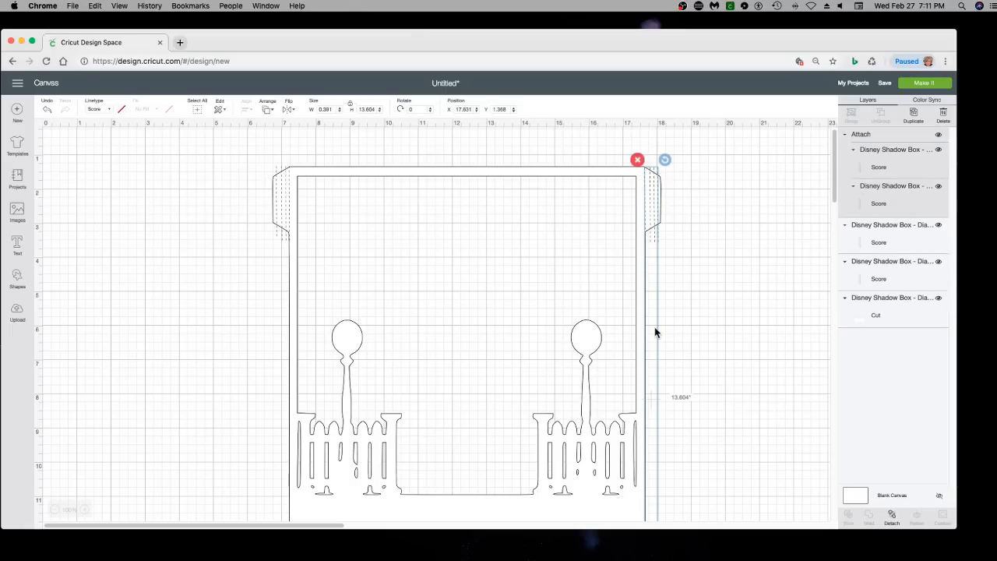
Delete the two separate score strips on the frame's upper-left and lower-left tabs
click(286, 219)
scroll(285, 222, up, 1)
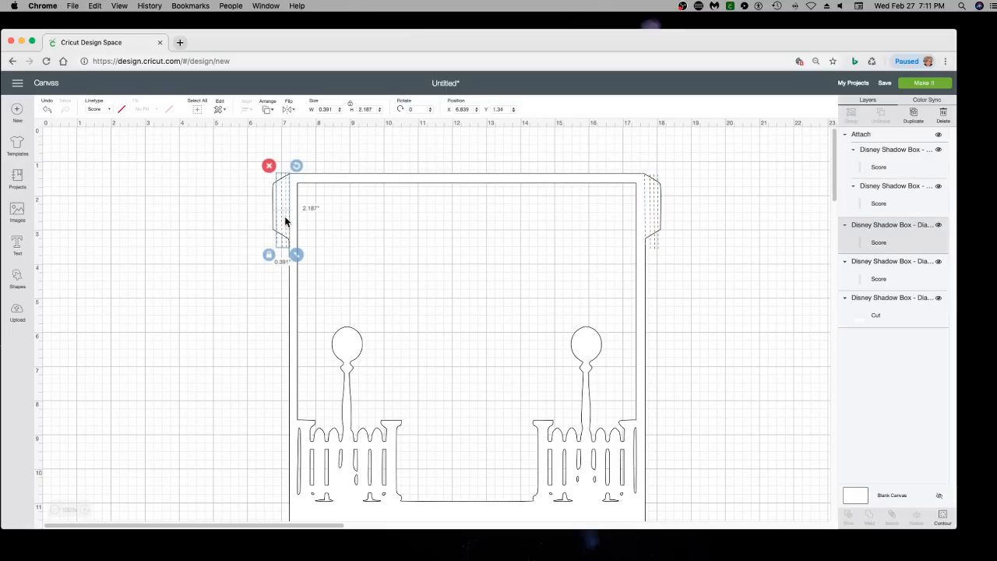
key(Delete)
scroll(282, 323, down, 10)
click(283, 269)
key(Delete)
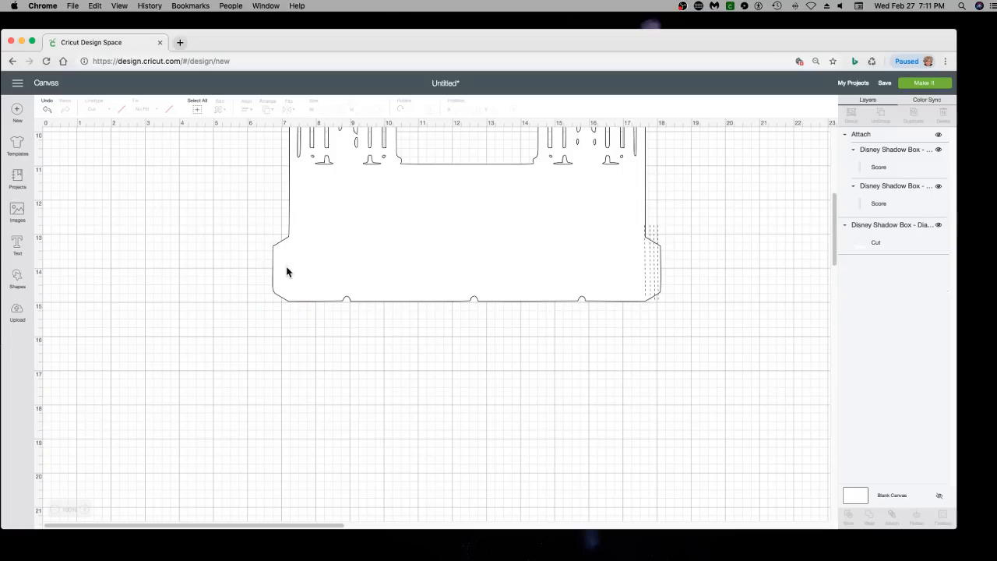
Duplicate the attached right-side score strips, flip the copy horizontally and position it over the frame's left tabs
scroll(412, 350, up, 10)
click(655, 206)
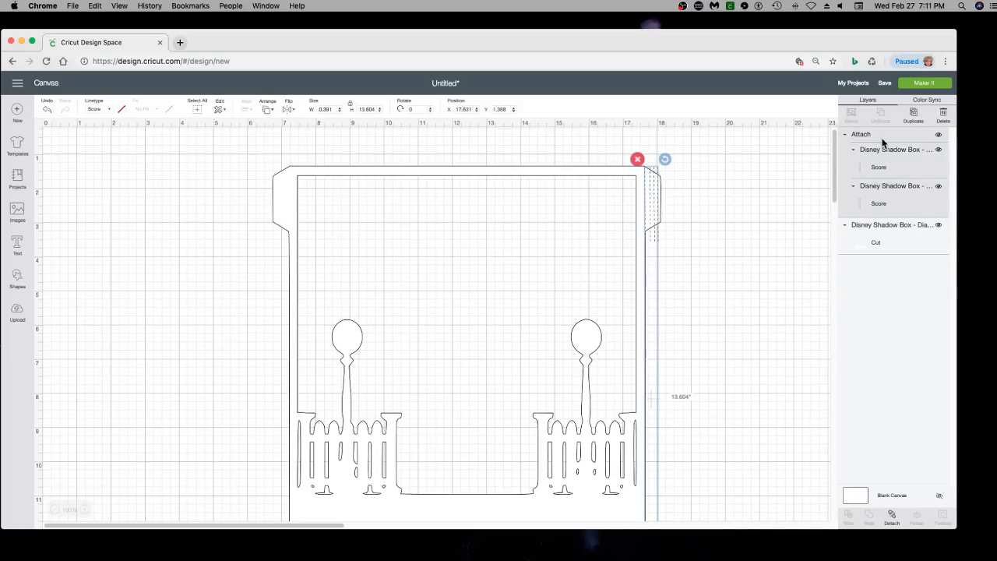
click(912, 116)
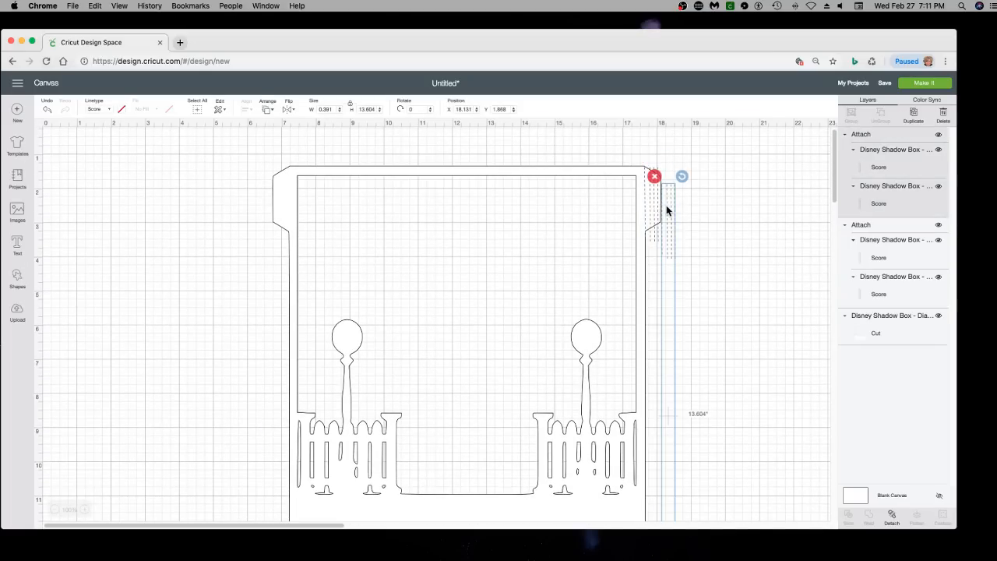
drag(666, 205, 272, 186)
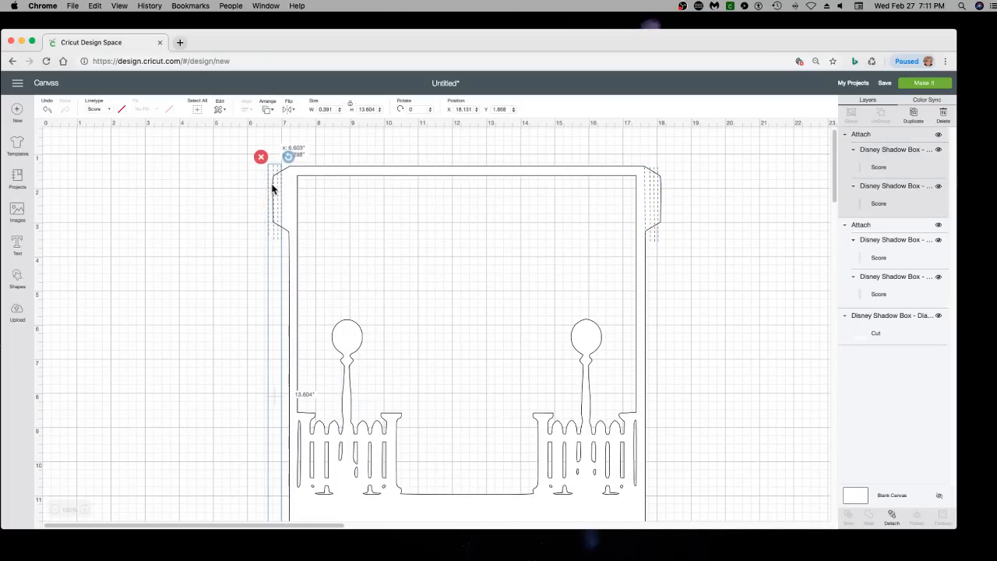
click(291, 113)
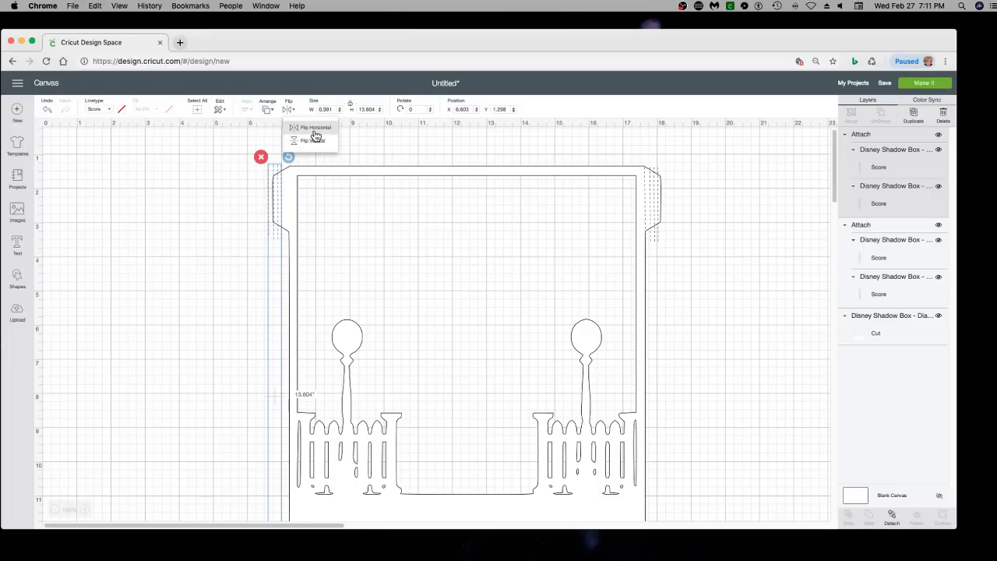
click(315, 127)
drag(275, 195, 285, 200)
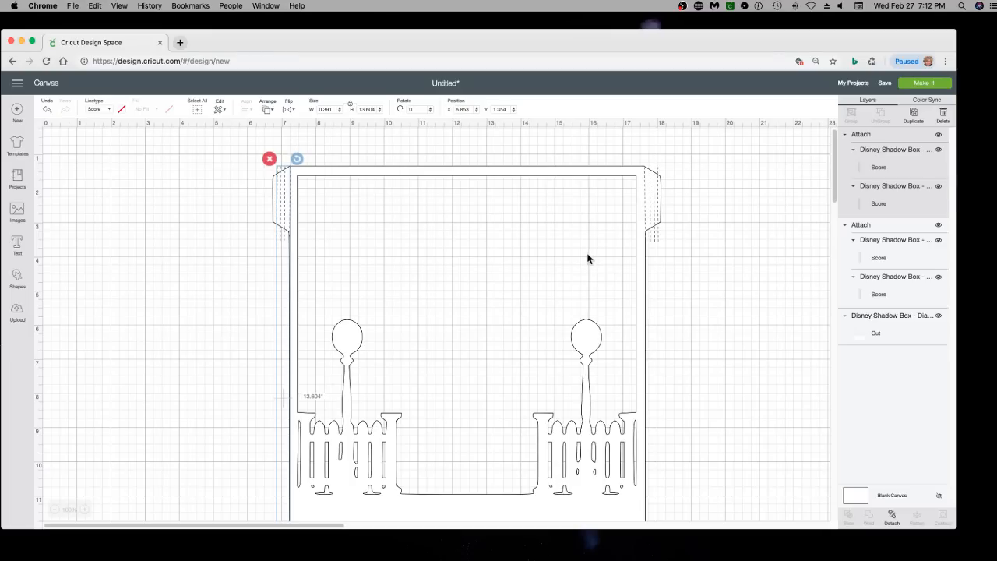
Align the left and right attached score strips to the top and attach them together as one set
shift+click(655, 172)
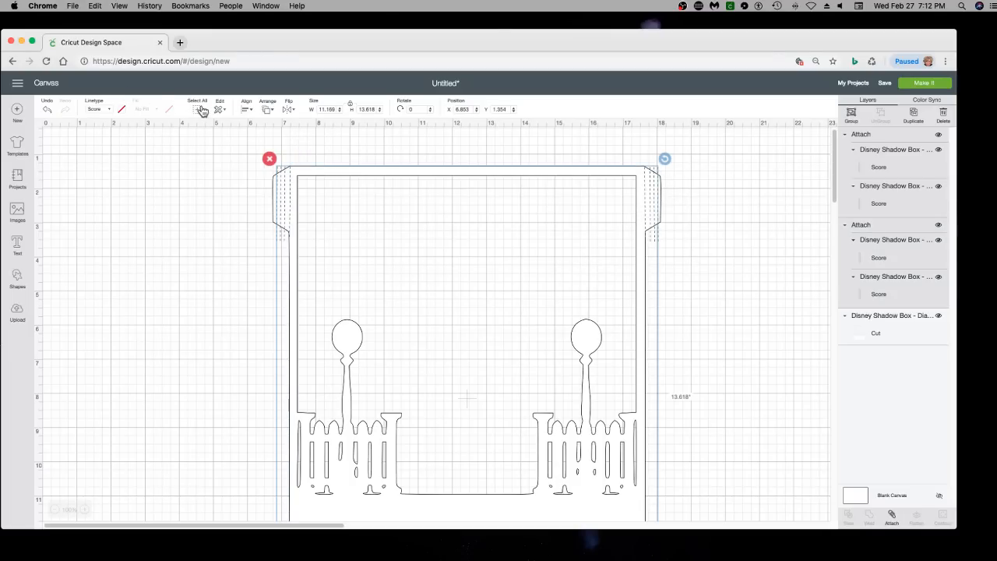
click(247, 109)
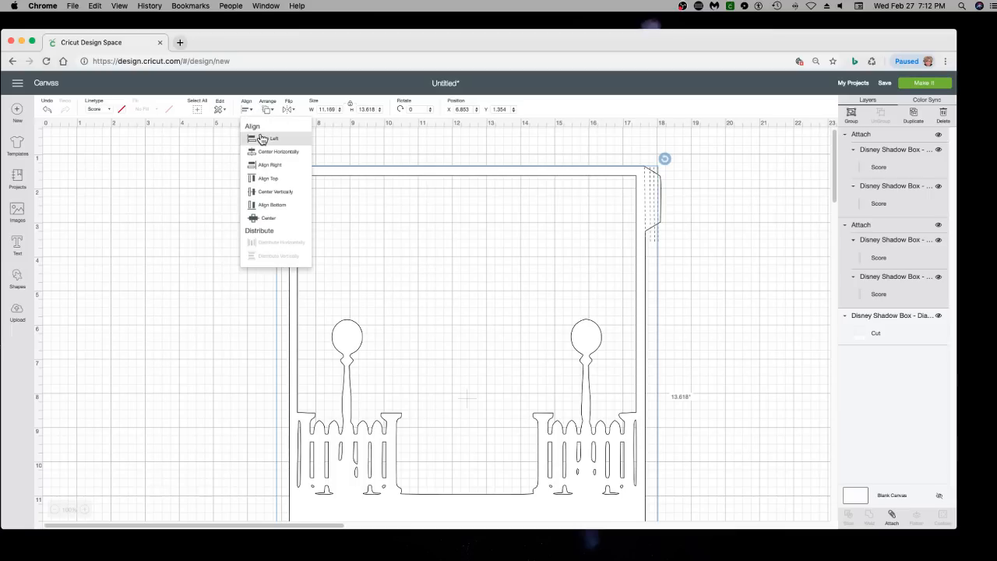
click(279, 183)
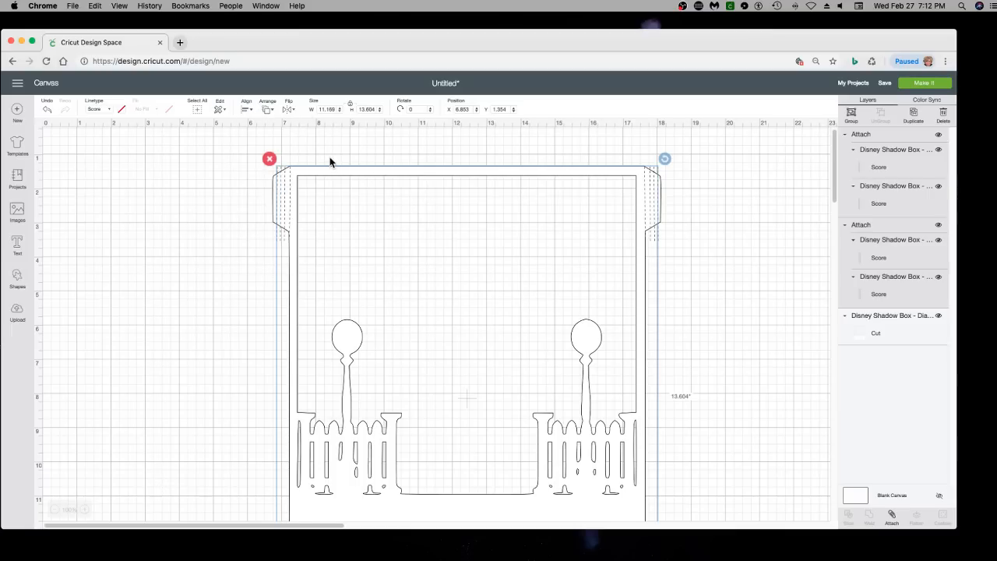
click(891, 516)
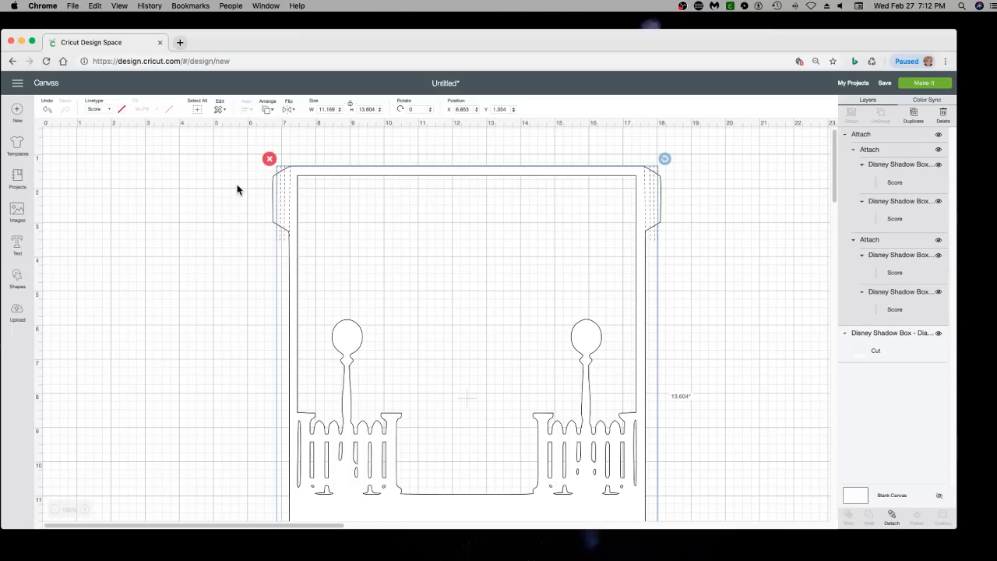
Move the attached score set off the frame, duplicate it and park the copy on the empty canvas beside the frame
drag(281, 185, 163, 172)
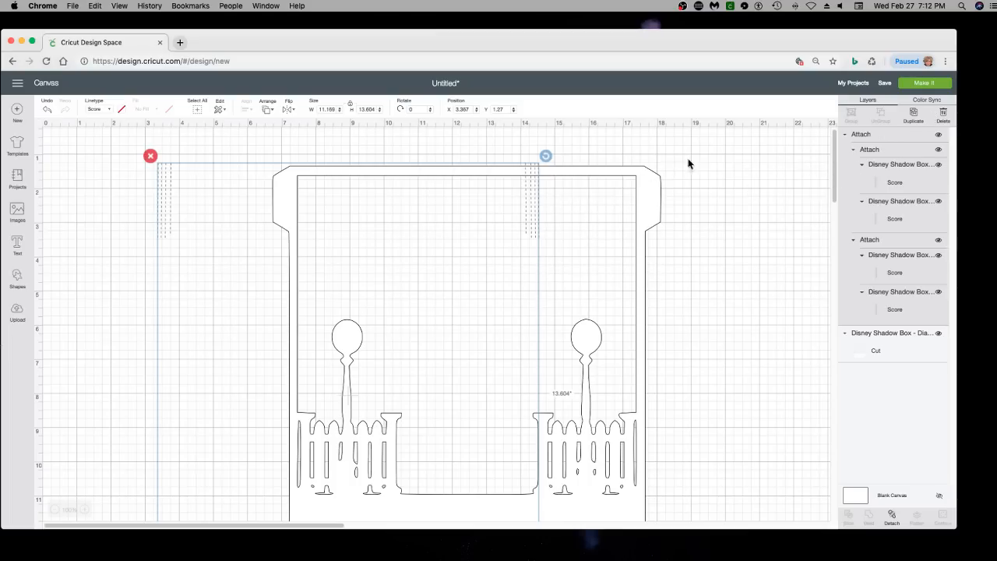
click(915, 117)
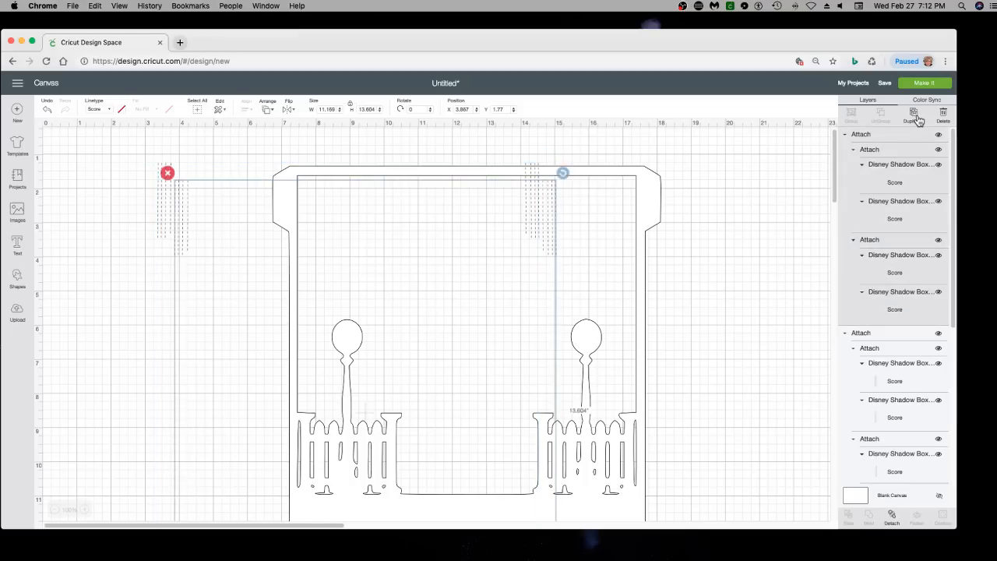
drag(179, 232, 541, 269)
drag(215, 247, 814, 316)
Bring the frame over to the remaining score set, center-align the two and attach them
drag(304, 184, 158, 177)
drag(139, 143, 186, 187)
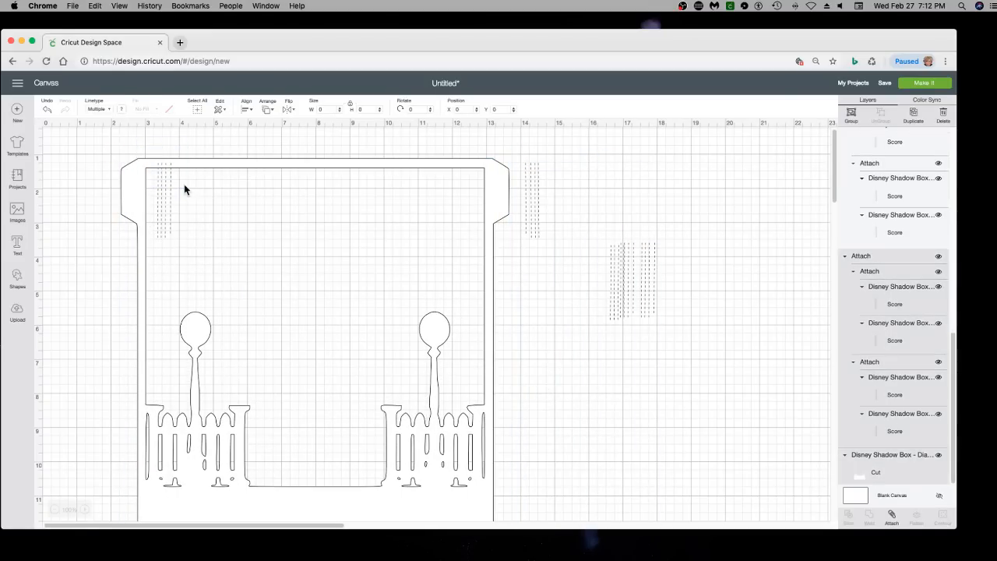
click(247, 110)
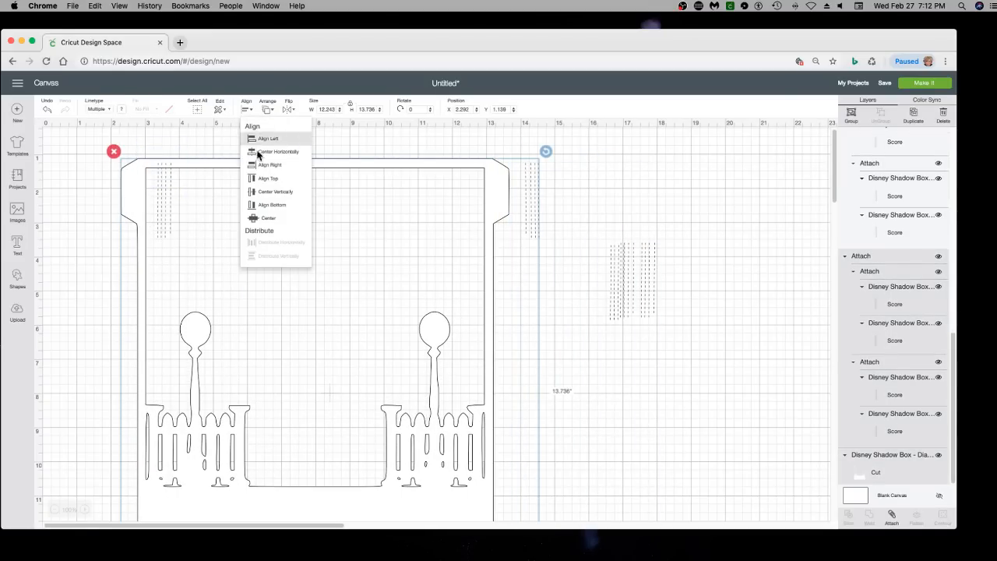
click(270, 223)
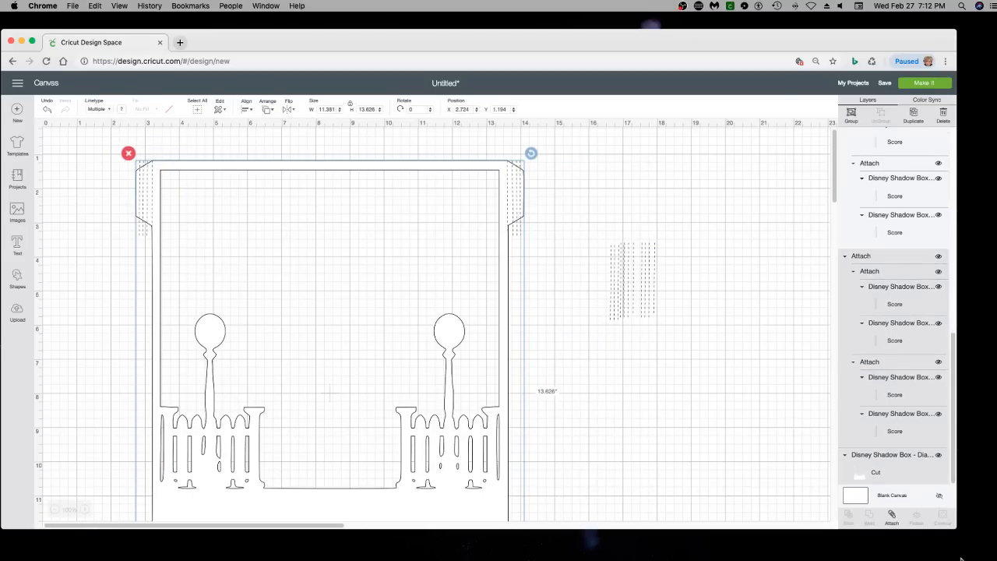
click(893, 518)
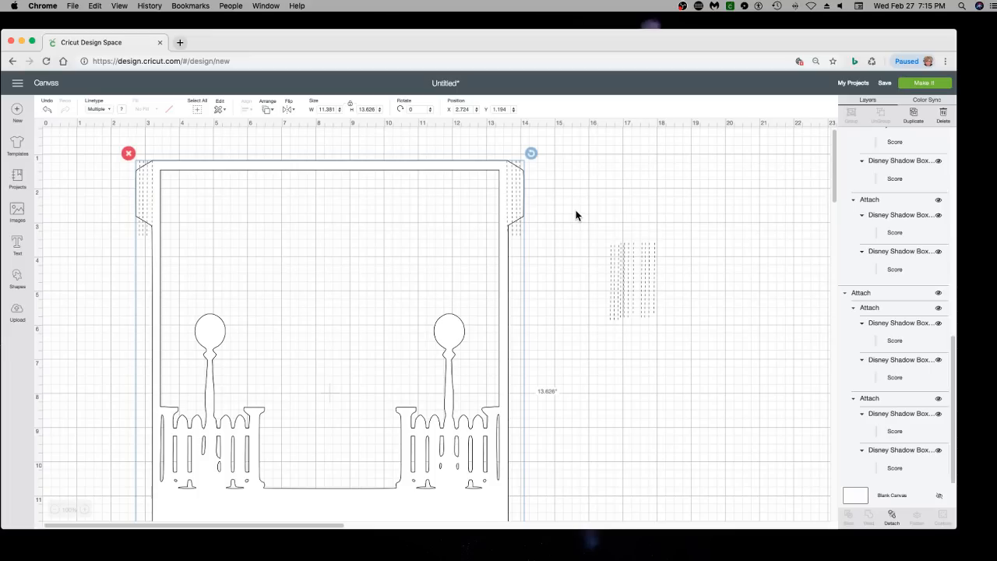
Preview the project's mats, select mat 4 with the scored frame and accept the larger mat
click(917, 84)
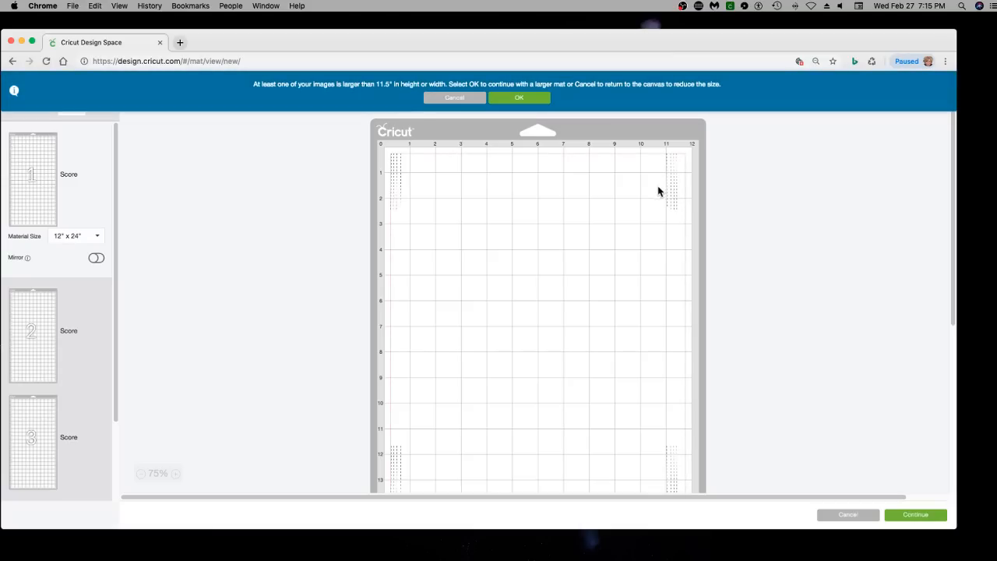
scroll(156, 341, down, 5)
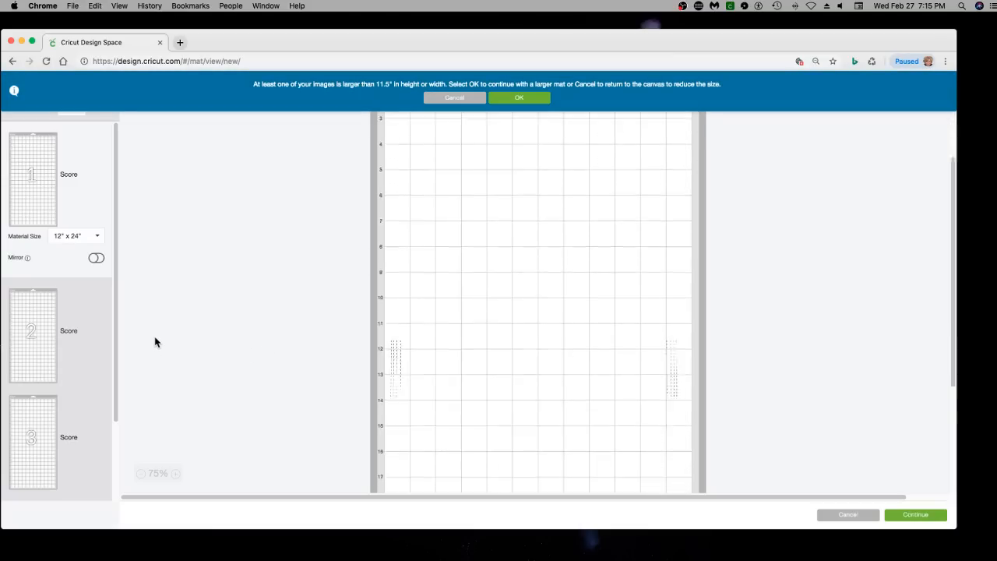
scroll(46, 382, down, 2)
scroll(45, 382, down, 1)
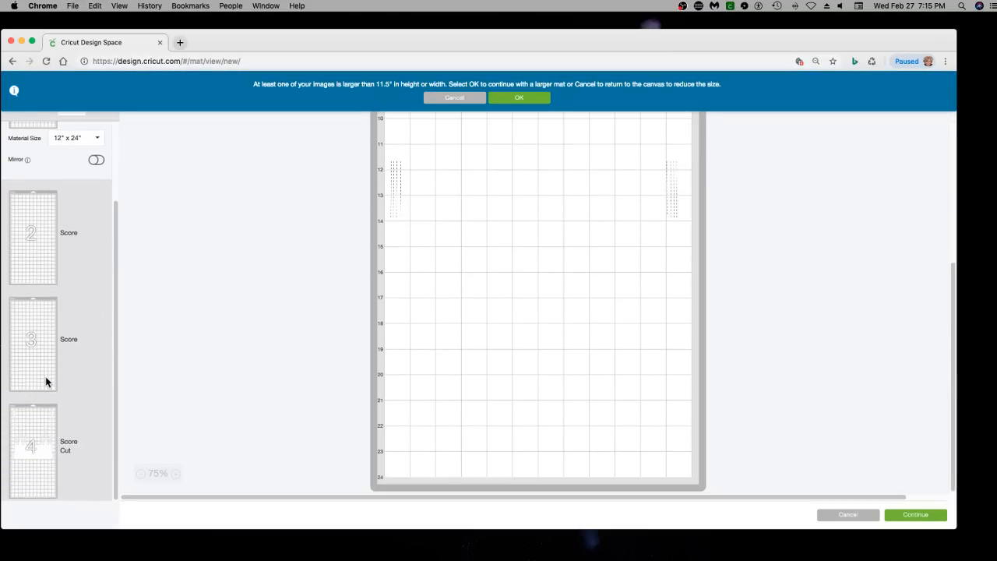
click(36, 458)
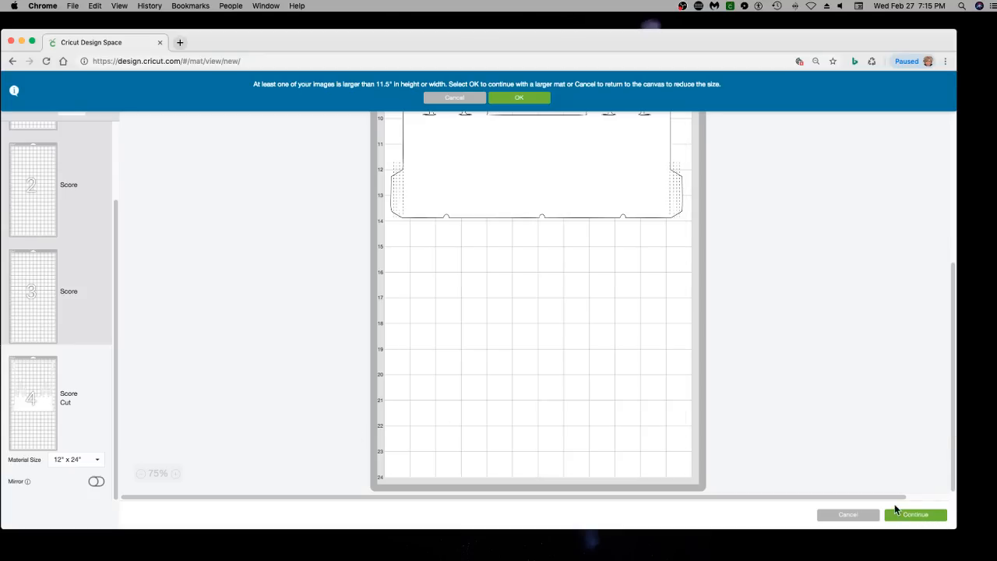
scroll(494, 249, up, 5)
click(529, 101)
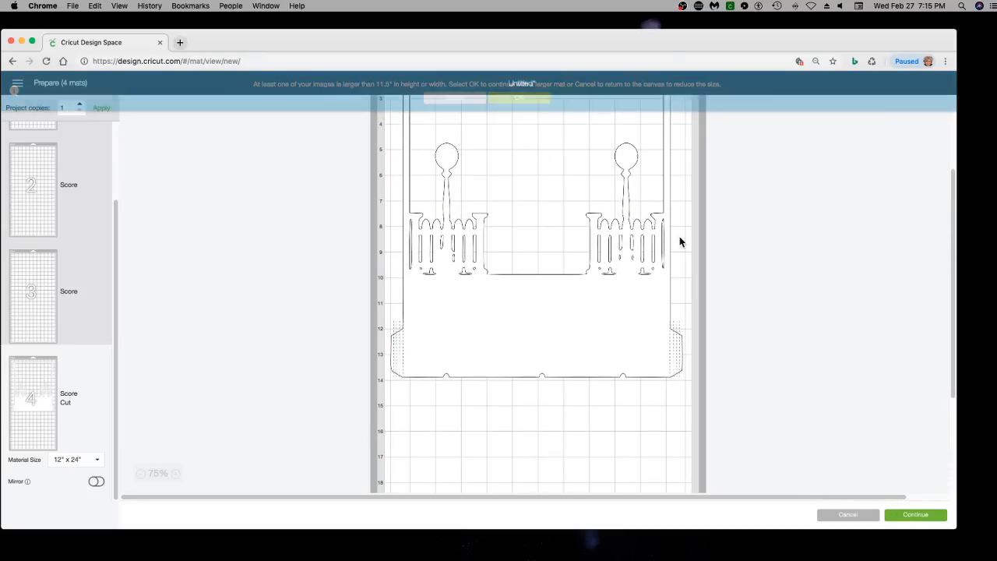
Set up the cut with Heavy Watercolor Paper – 140 lbs (300 gsm) at More pressure, and cancel it to return to the canvas
click(909, 516)
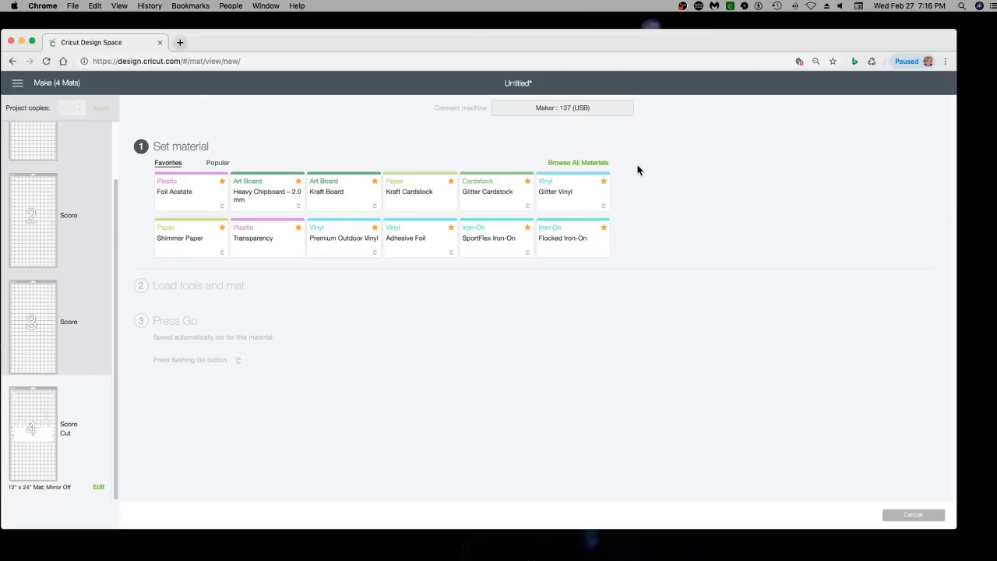
click(581, 166)
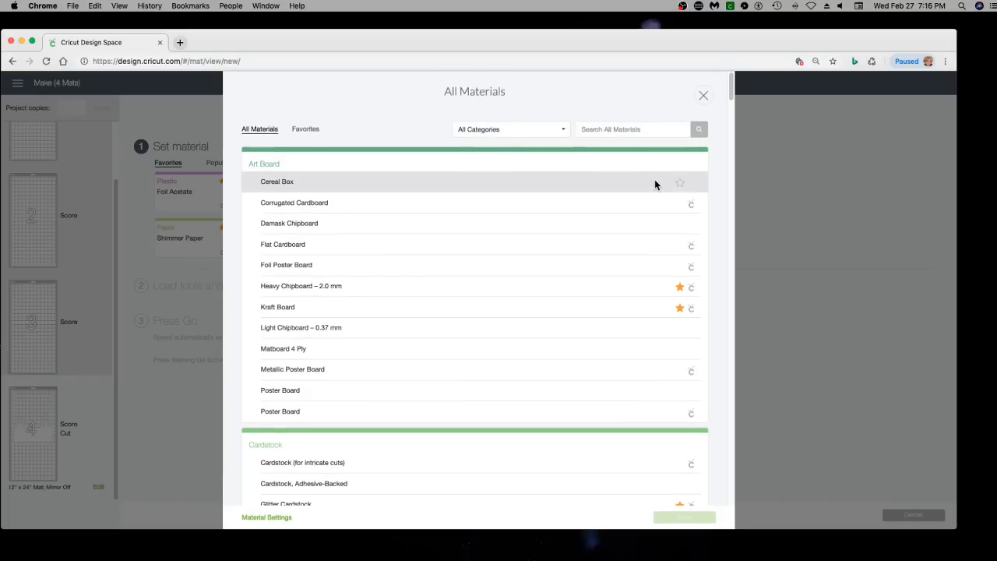
click(620, 131)
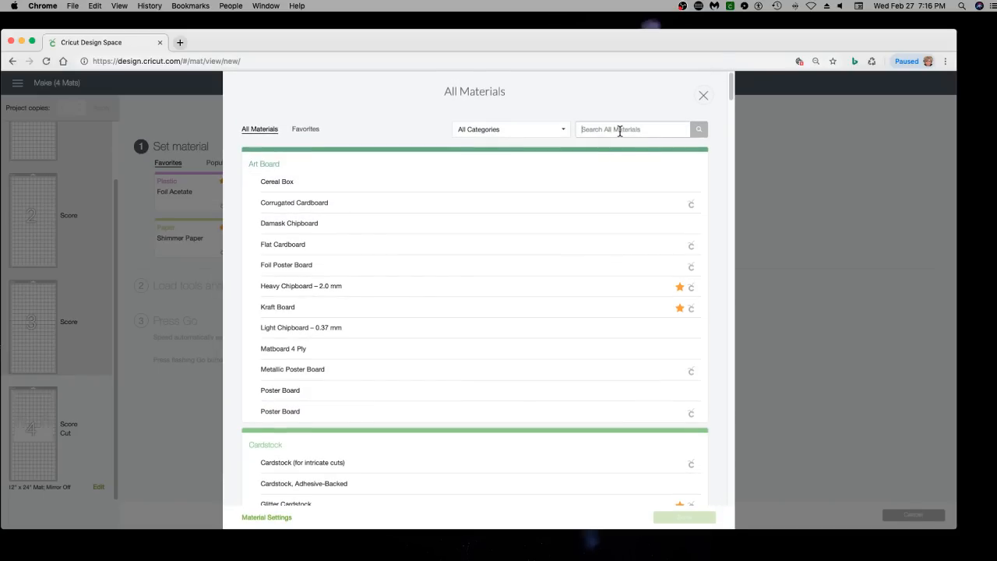
text(water)
key(Return)
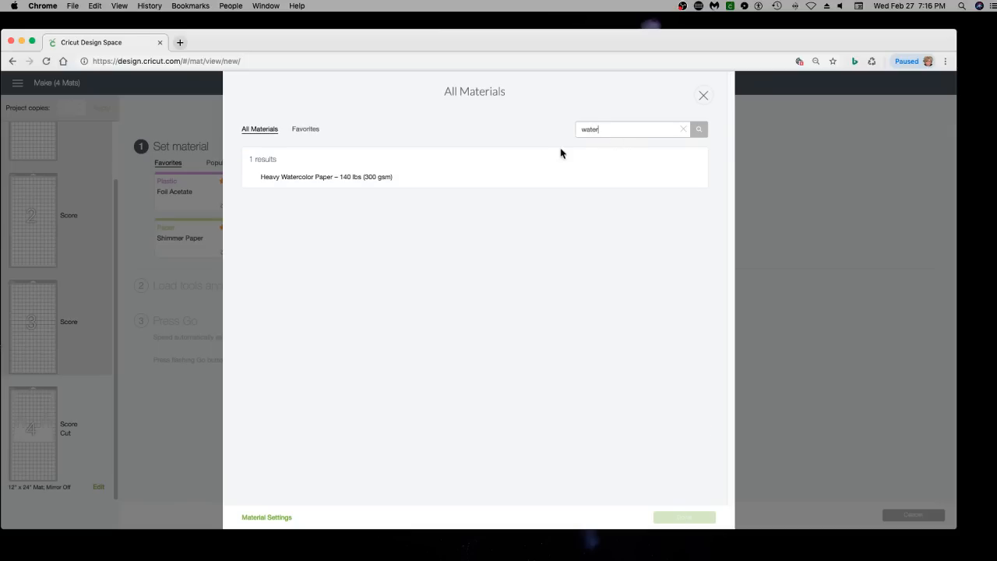
click(366, 179)
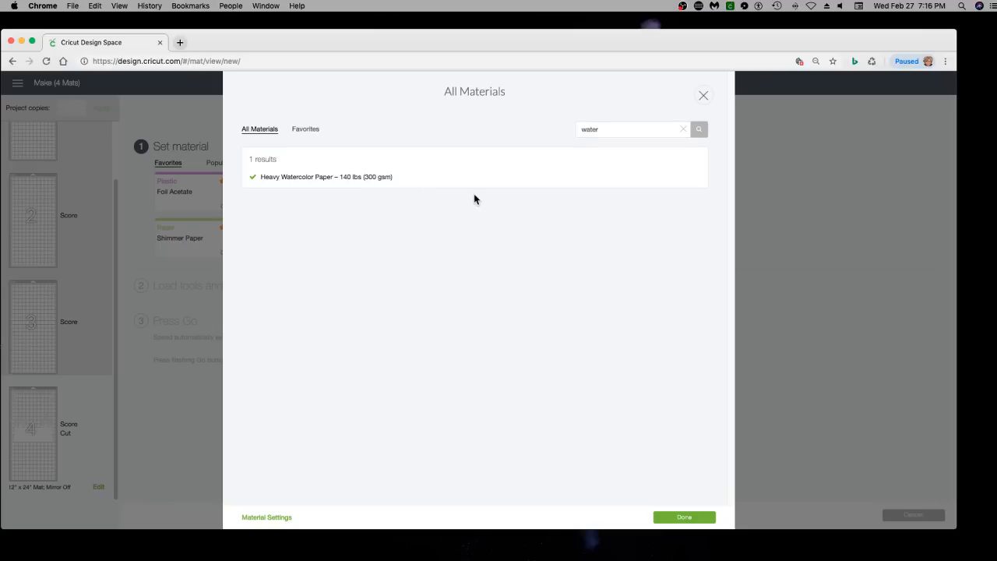
click(684, 517)
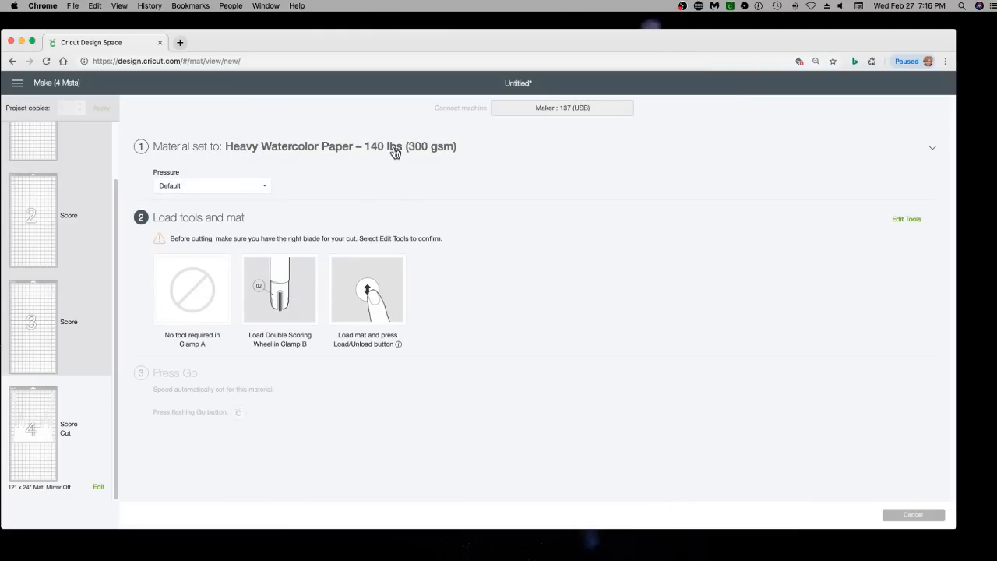
click(226, 190)
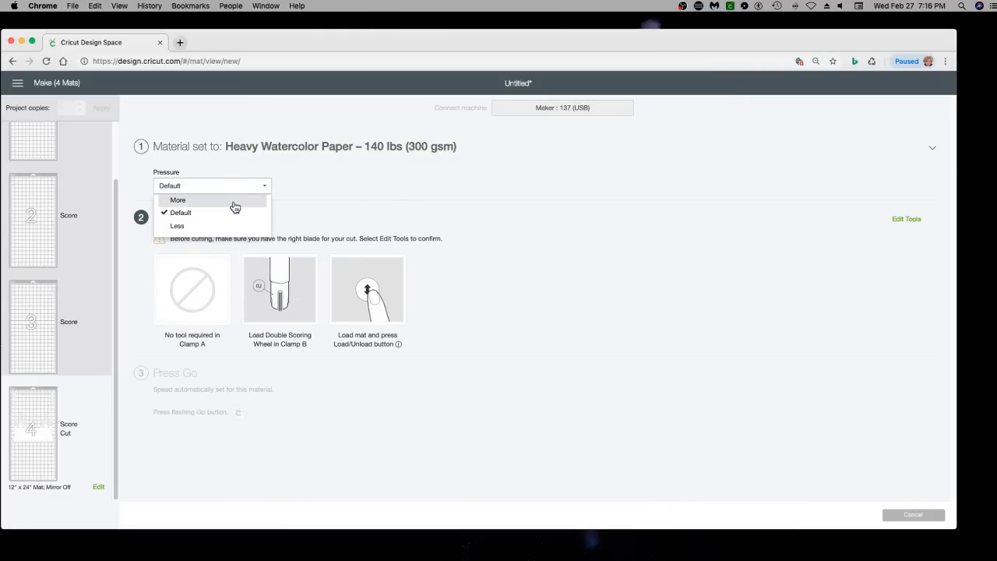
click(237, 202)
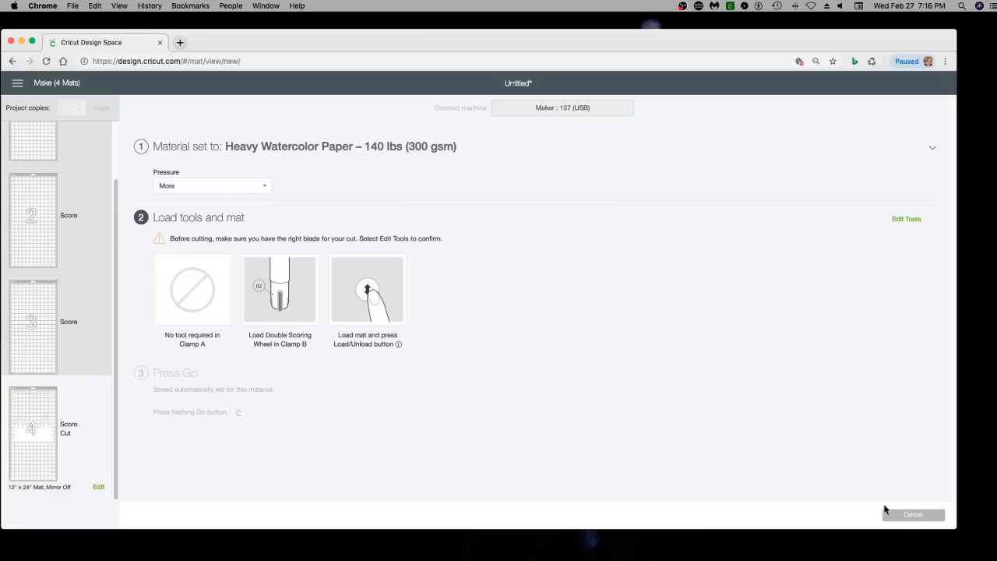
click(13, 61)
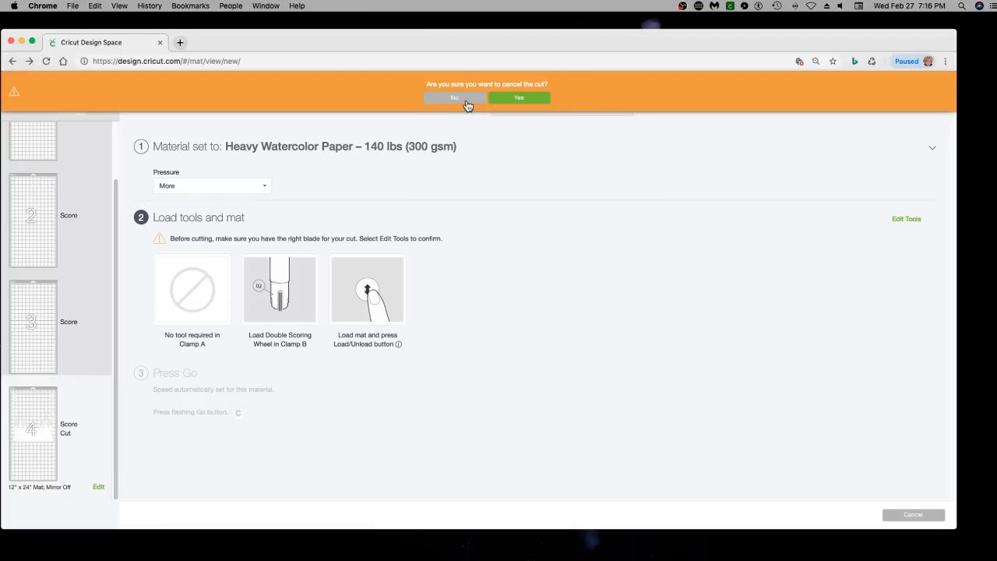
click(503, 99)
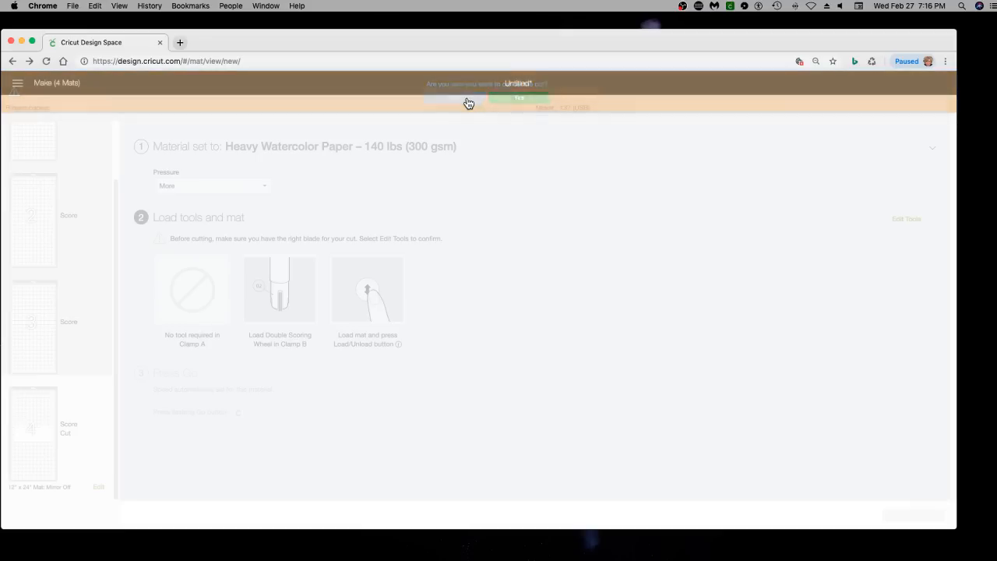
Open the custom materials management list and look through its materials, cut pressures, multi-cut settings and blade types for heavy watercolor paper
click(17, 85)
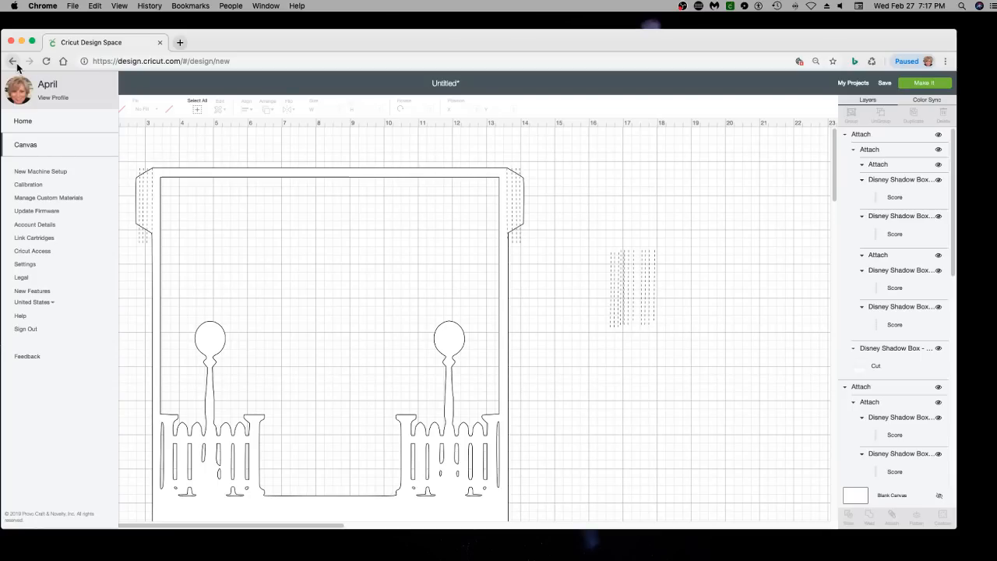
click(333, 108)
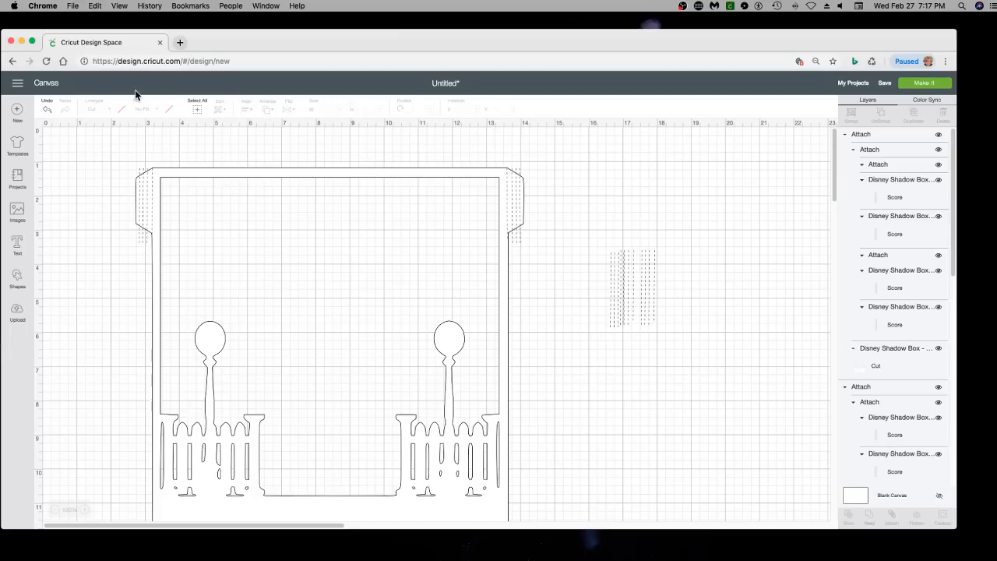
click(17, 83)
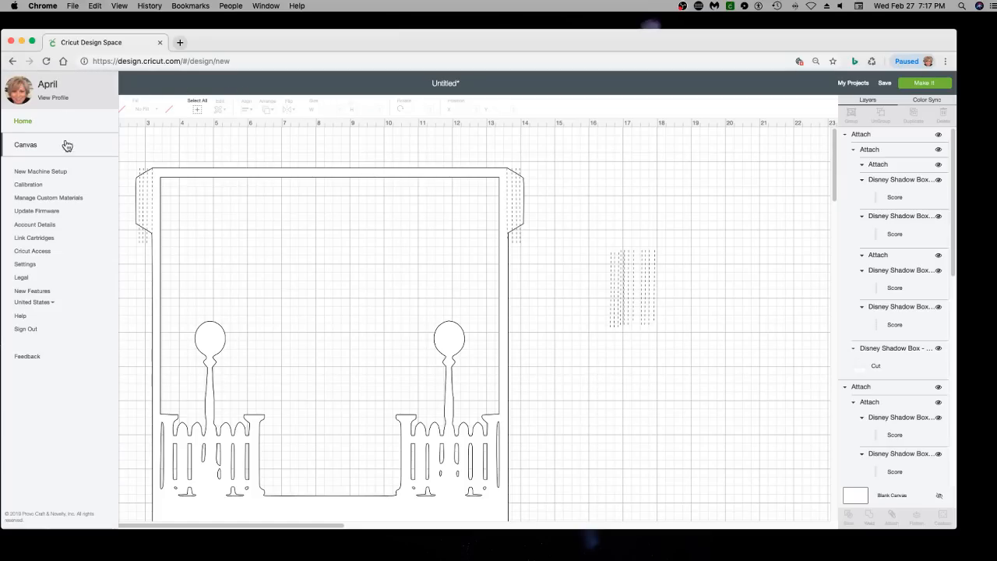
click(49, 200)
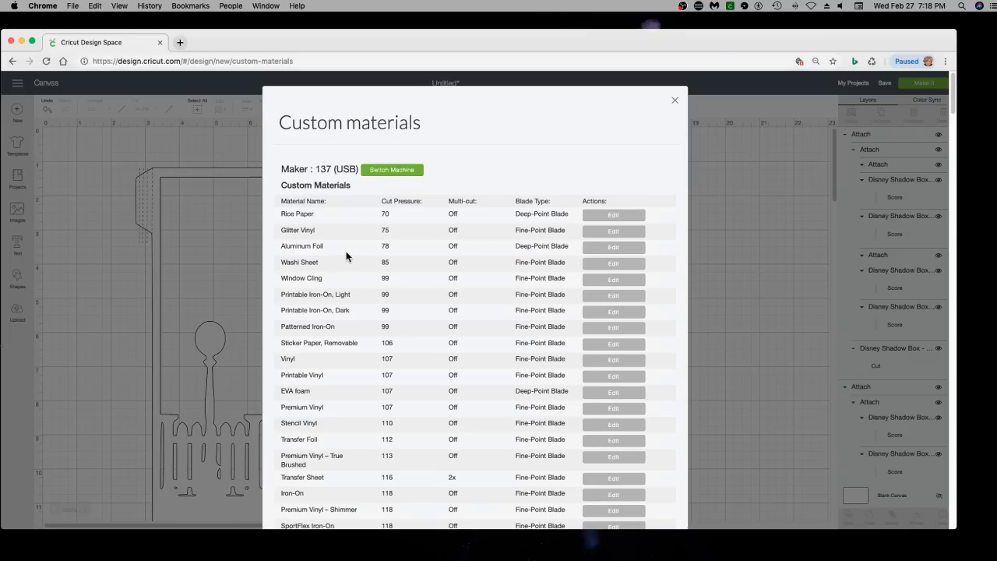
scroll(358, 248, down, 5)
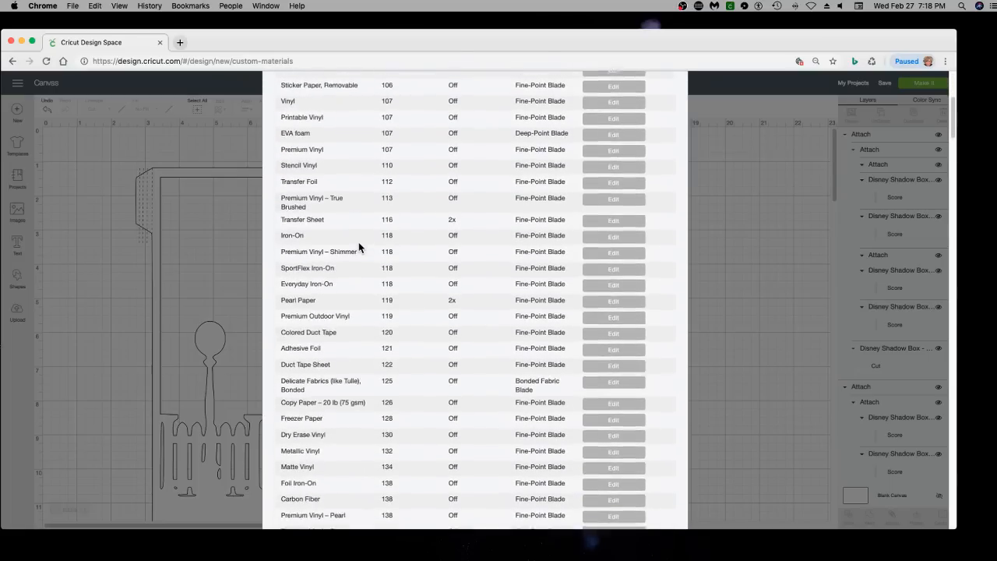
scroll(359, 247, down, 20)
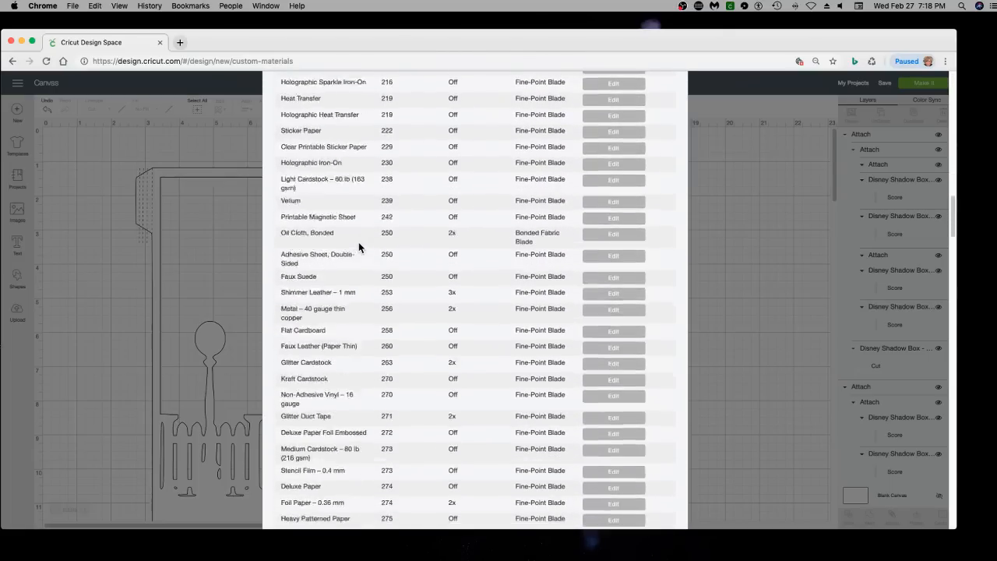
scroll(358, 247, down, 5)
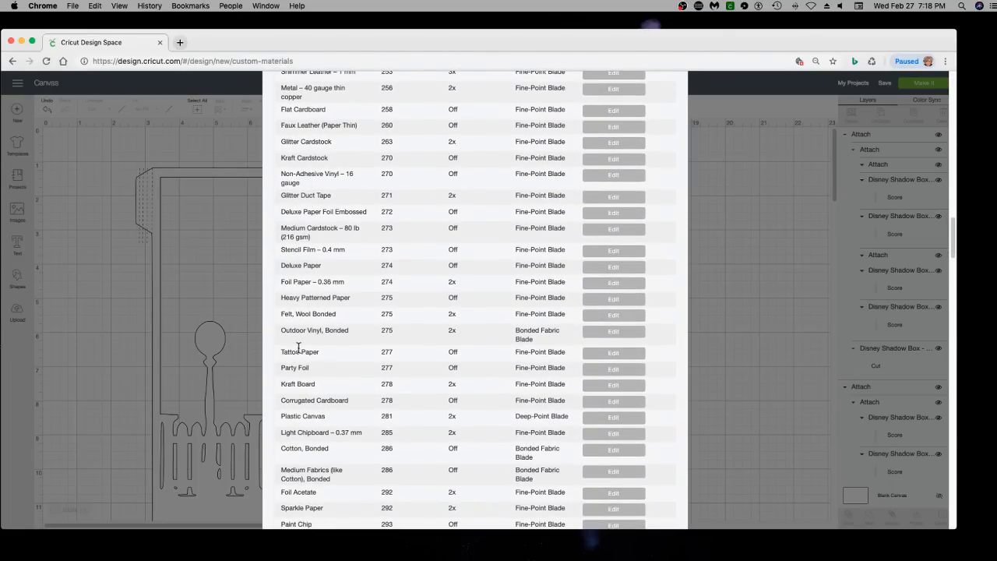
scroll(299, 349, down, 1)
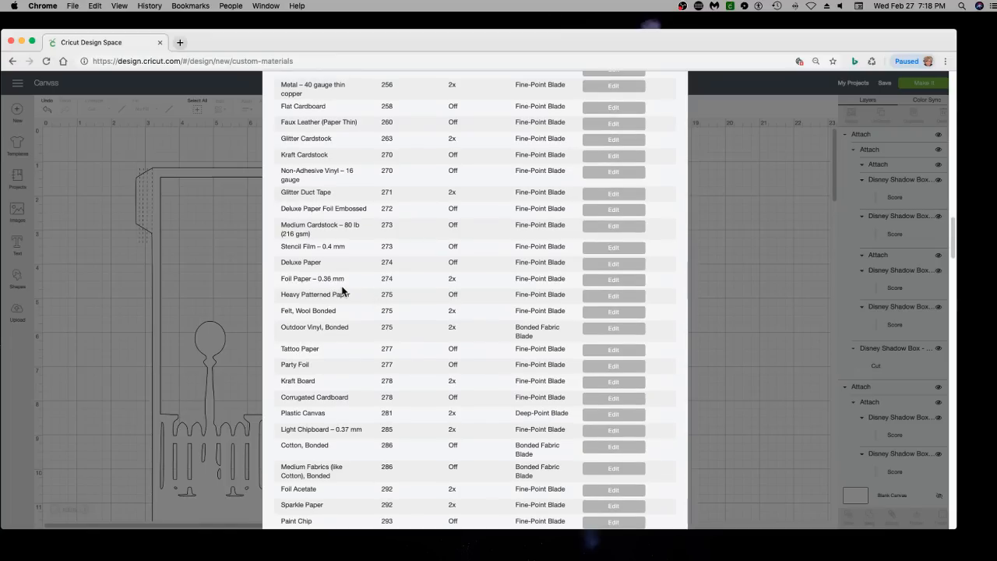
scroll(342, 291, down, 5)
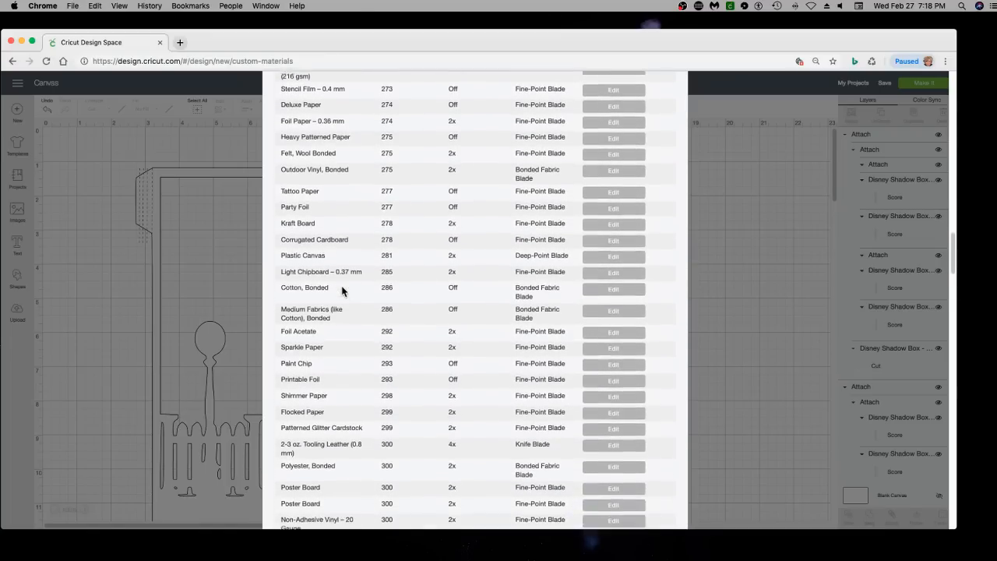
scroll(342, 291, down, 15)
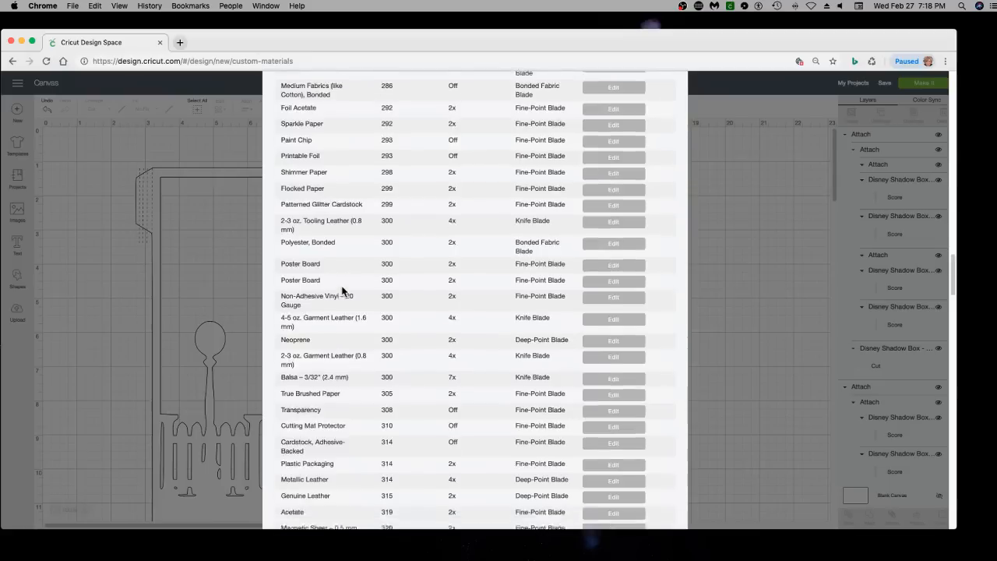
scroll(342, 291, down, 8)
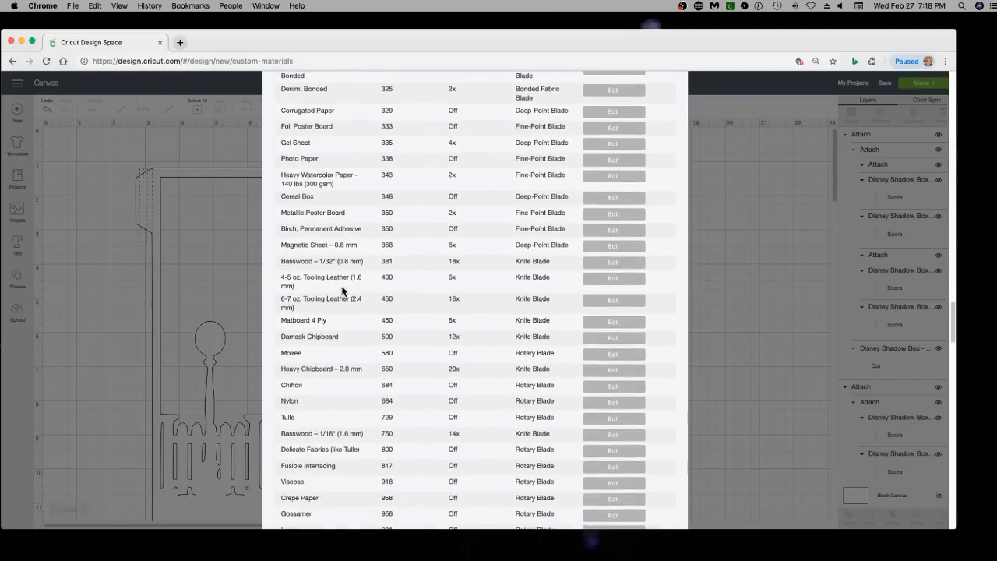
scroll(343, 291, down, 5)
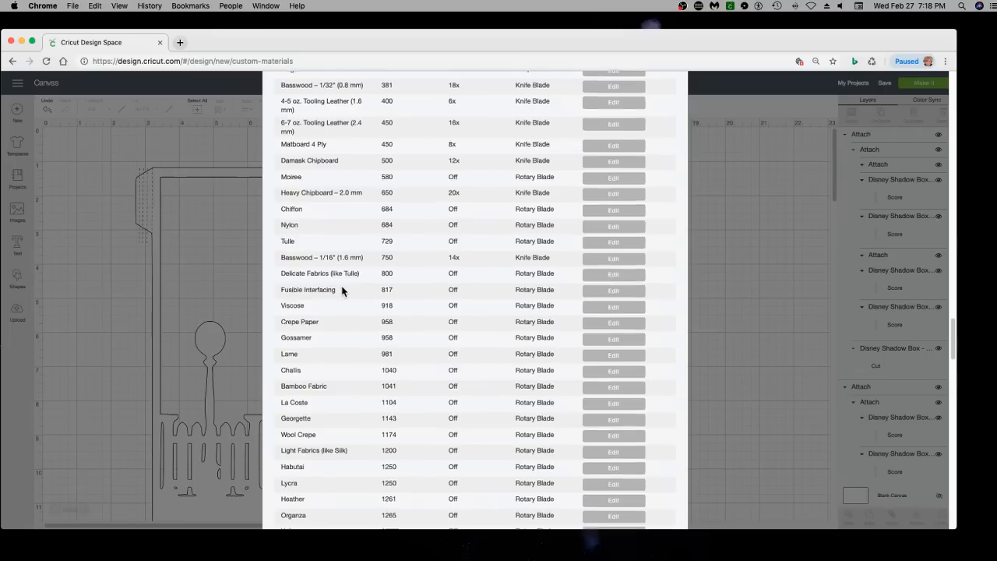
scroll(342, 291, down, 1)
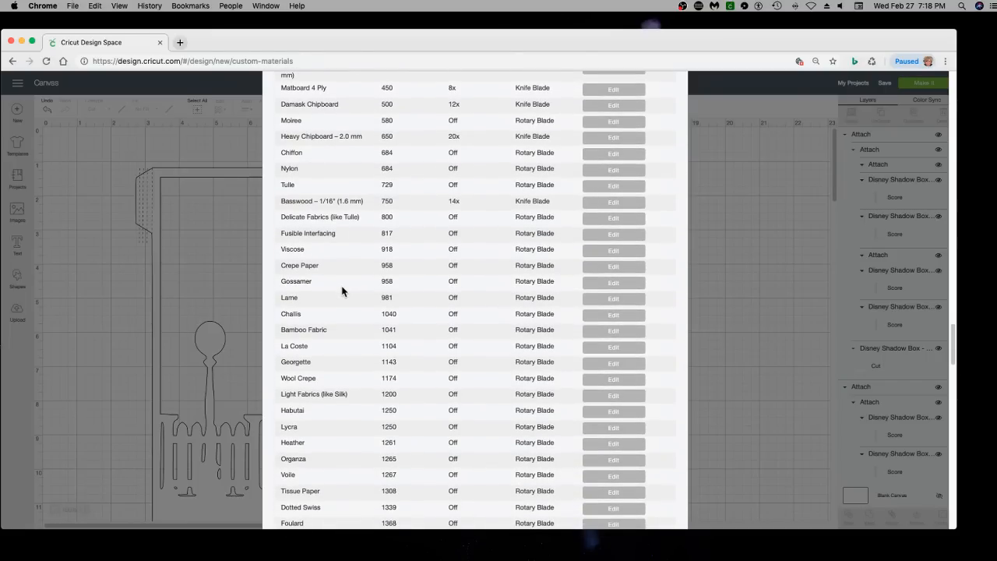
Find "water" in the custom materials list, turn multi-cut Off for Heavy Watercolor Paper – 140 lbs (300 gsm) and save the entry
key(super+f)
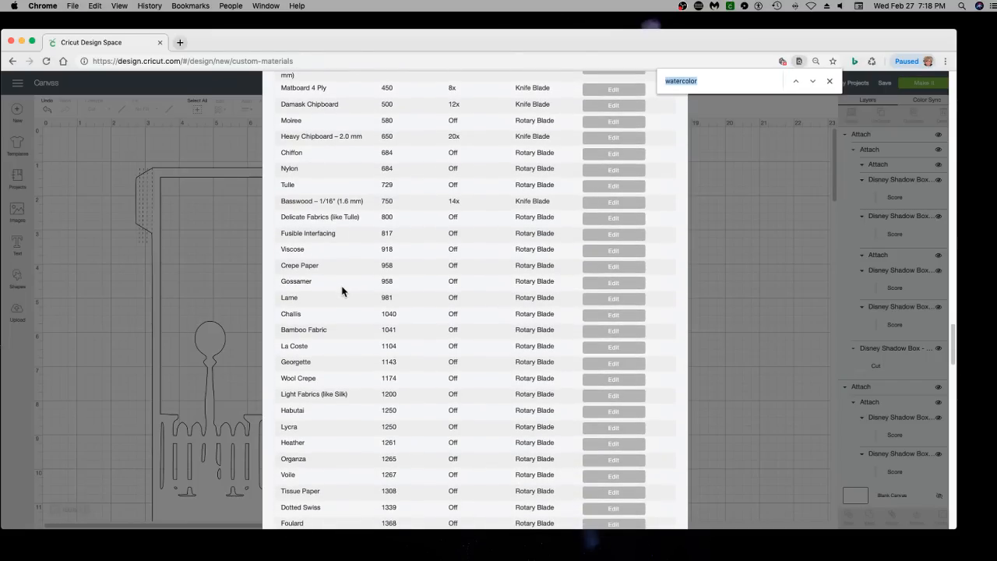
text(water)
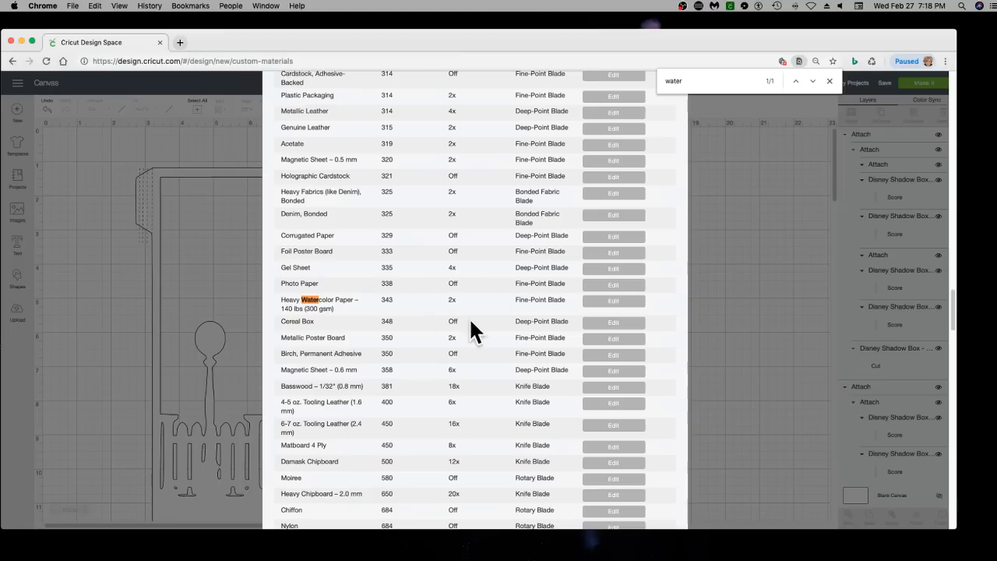
click(612, 302)
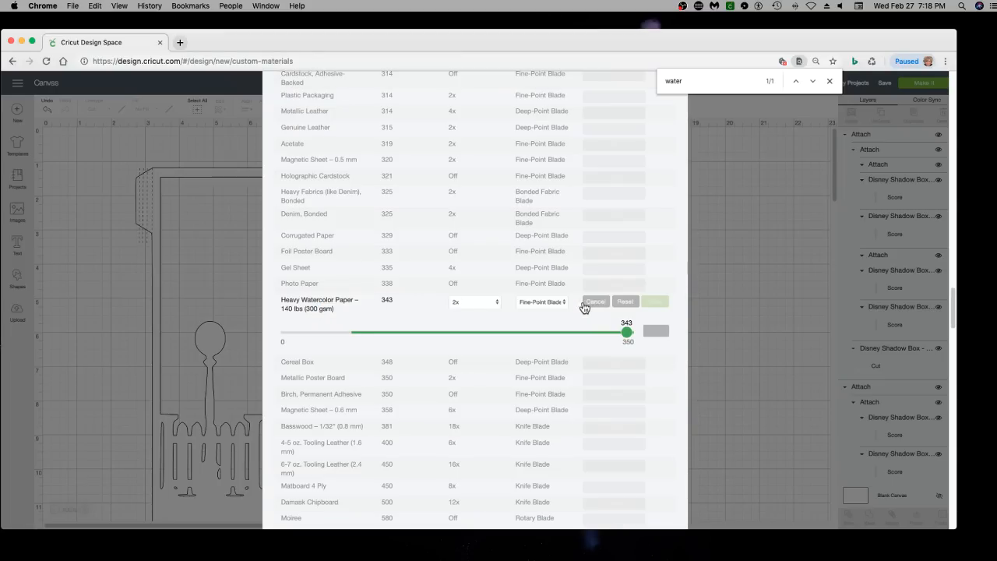
click(457, 307)
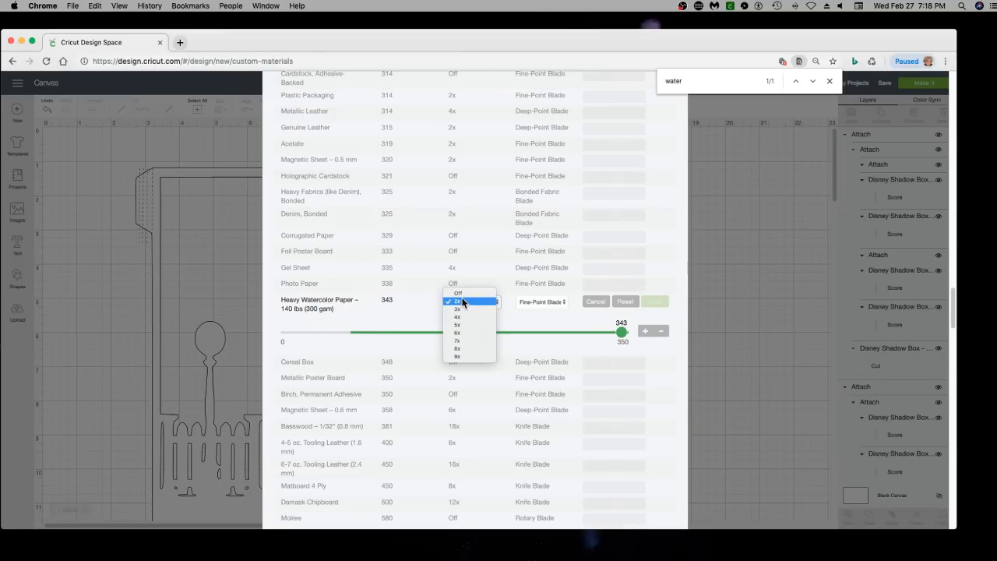
click(464, 292)
click(661, 304)
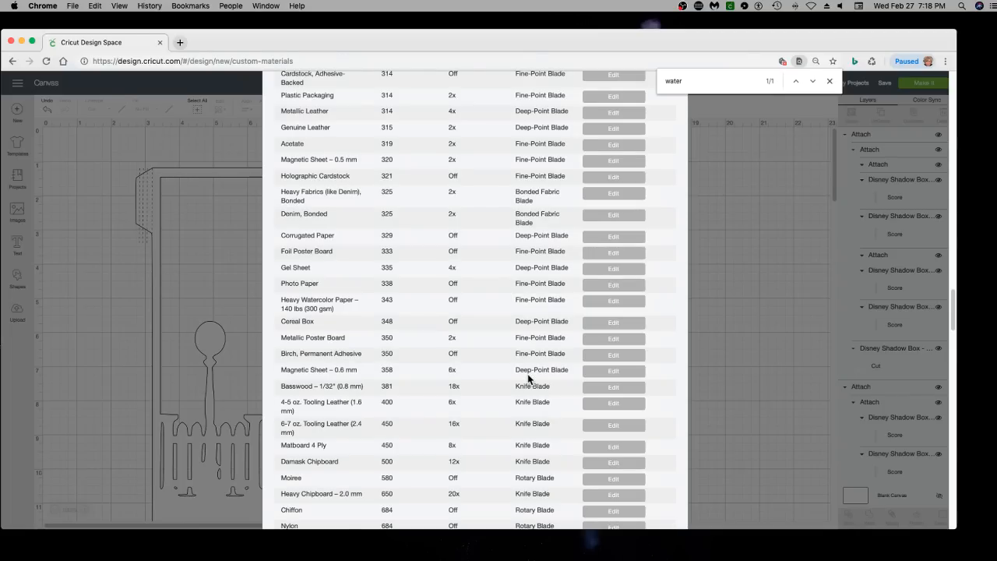
Add a new custom material named "Canson WaterCOlor 140 lb" at the end of the materials list and save it
scroll(529, 379, down, 5)
scroll(529, 379, up, 4)
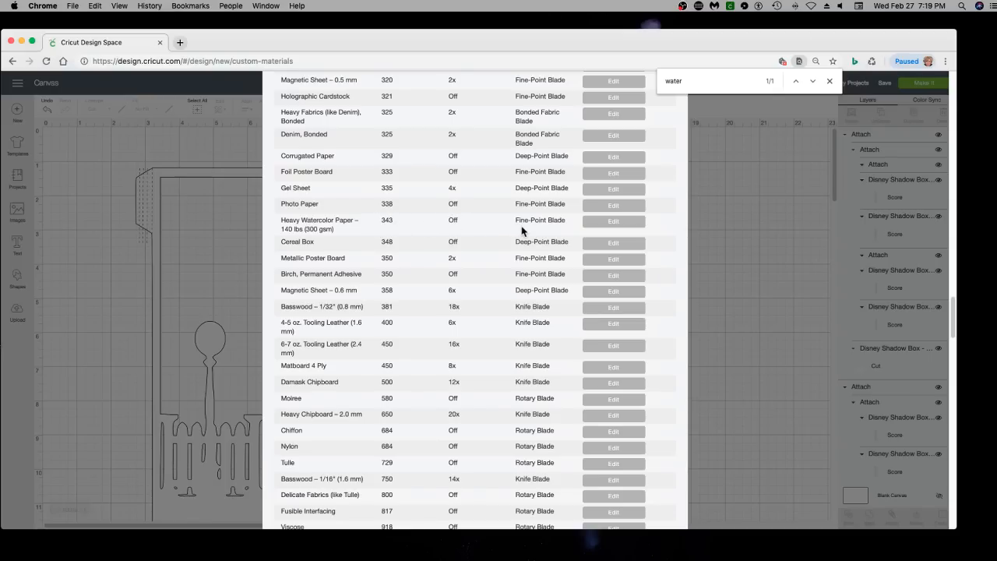
scroll(526, 228, down, 20)
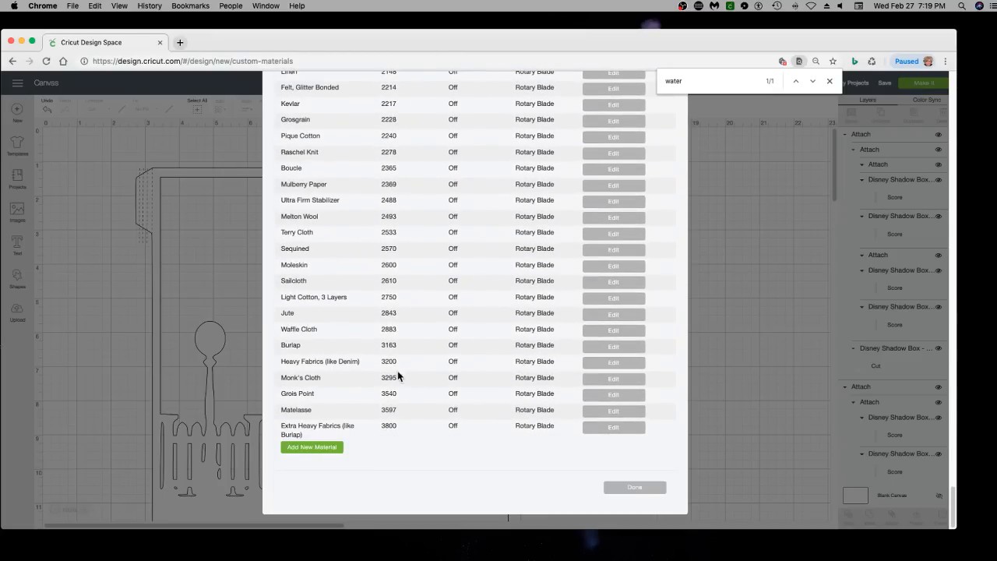
click(312, 448)
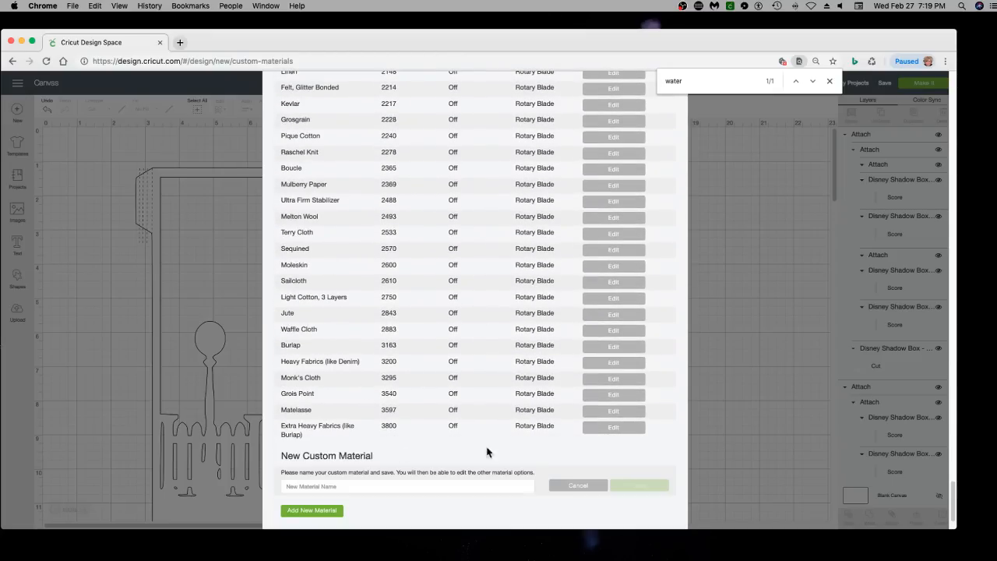
click(379, 486)
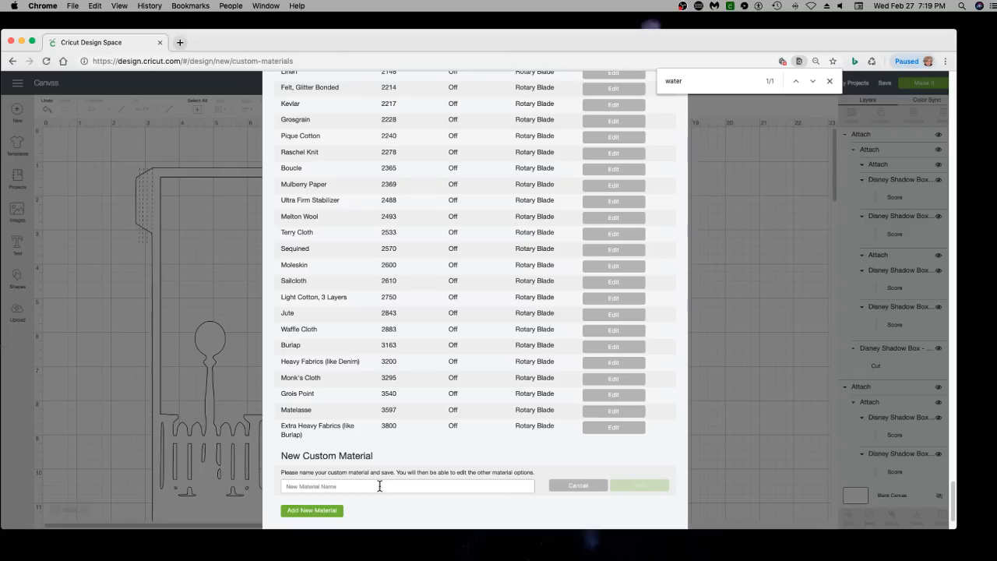
text(Cans)
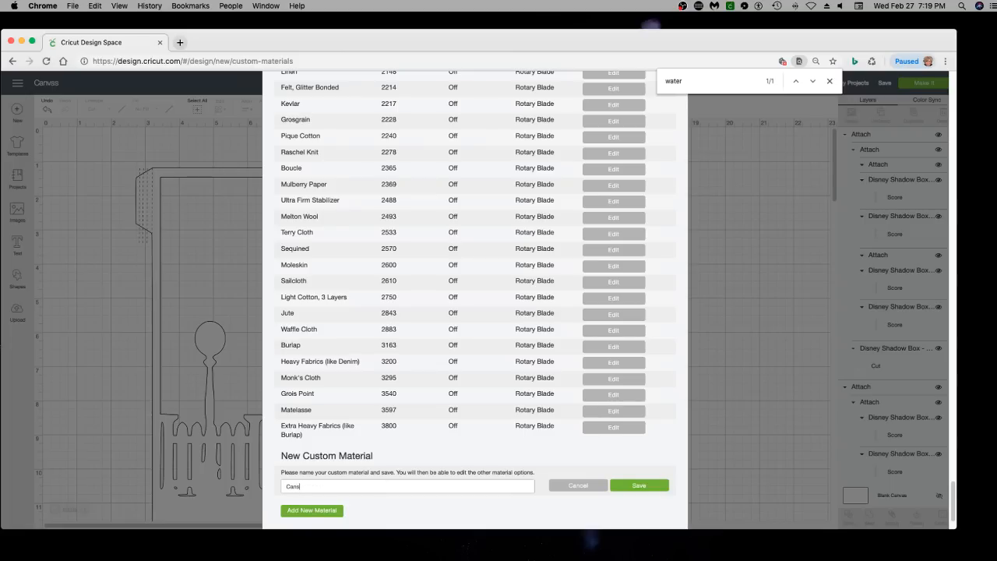
text(on WaterCOlor 140 lb)
click(645, 487)
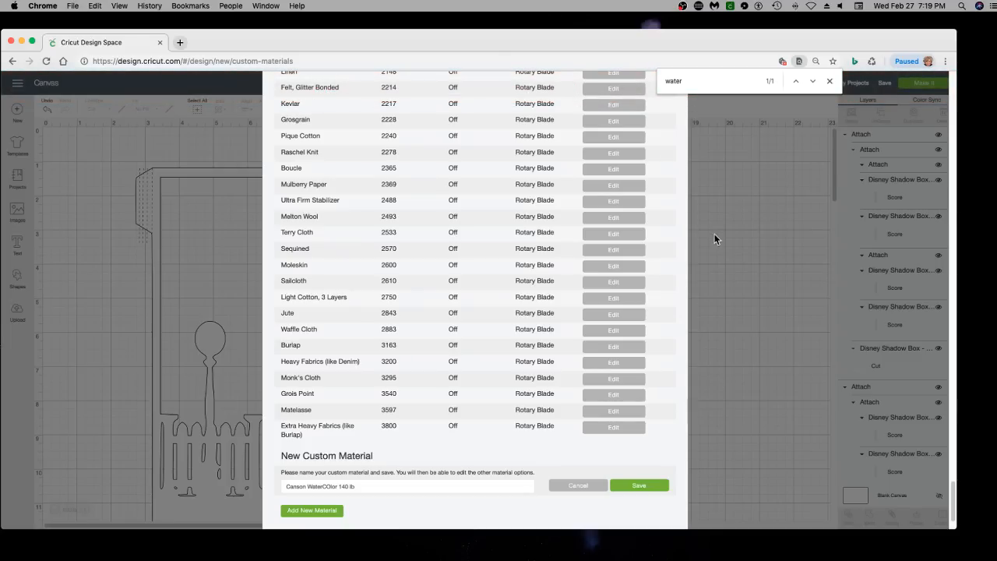
click(634, 485)
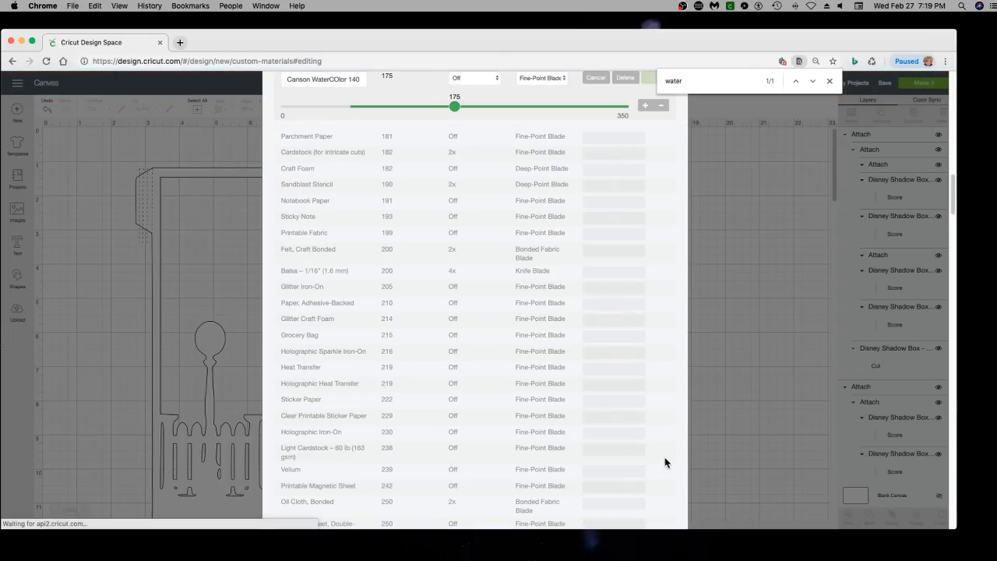
Set the Canson material's cut pressure to 343 and multi-cut to 2x, save it and close the custom materials list
scroll(708, 289, up, 3)
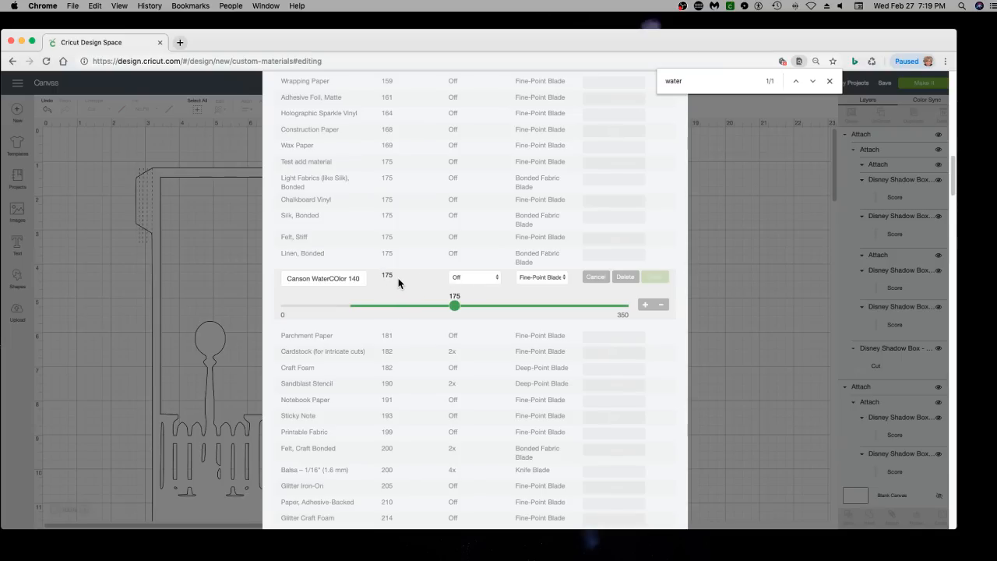
drag(450, 306, 624, 313)
click(482, 281)
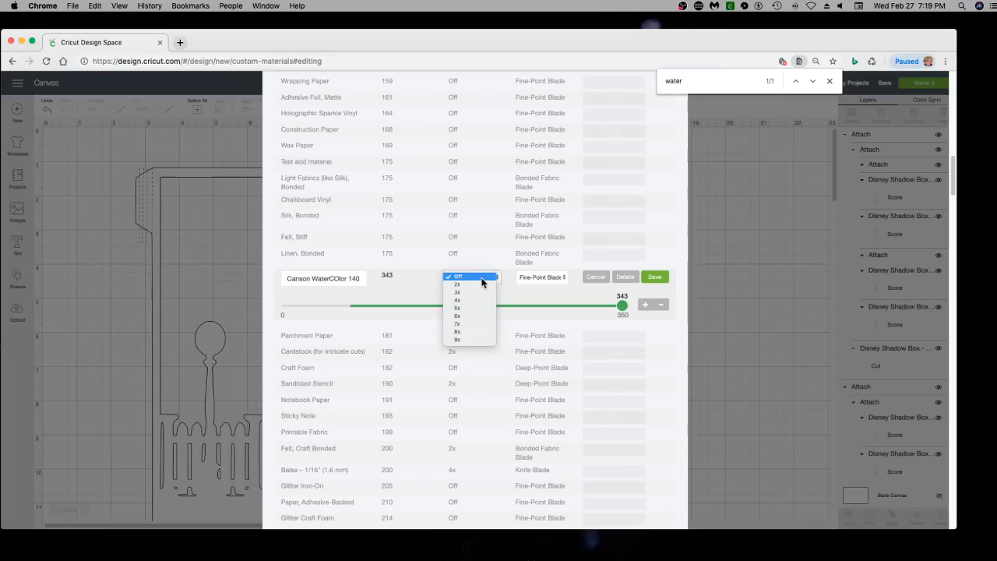
click(478, 285)
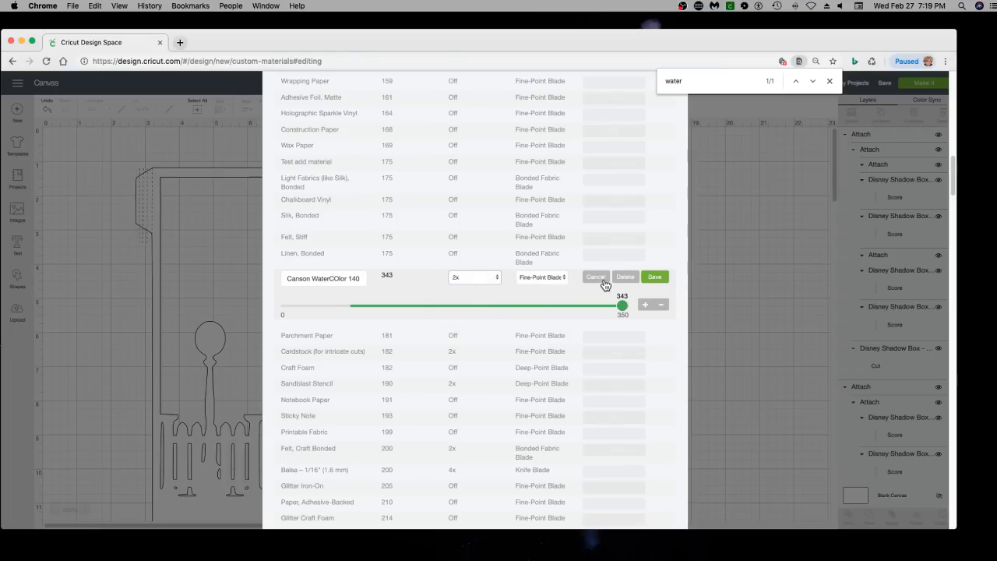
click(656, 276)
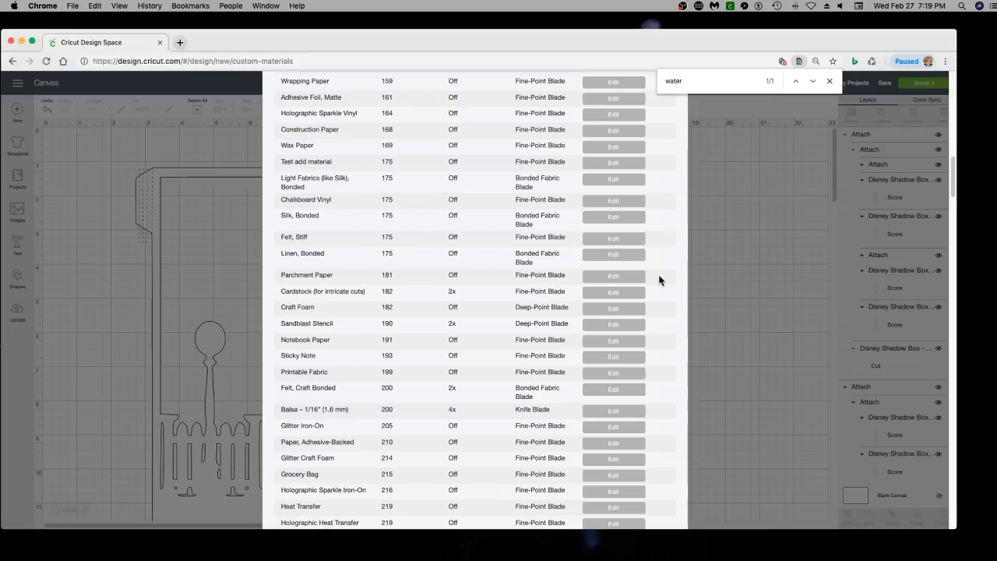
click(88, 201)
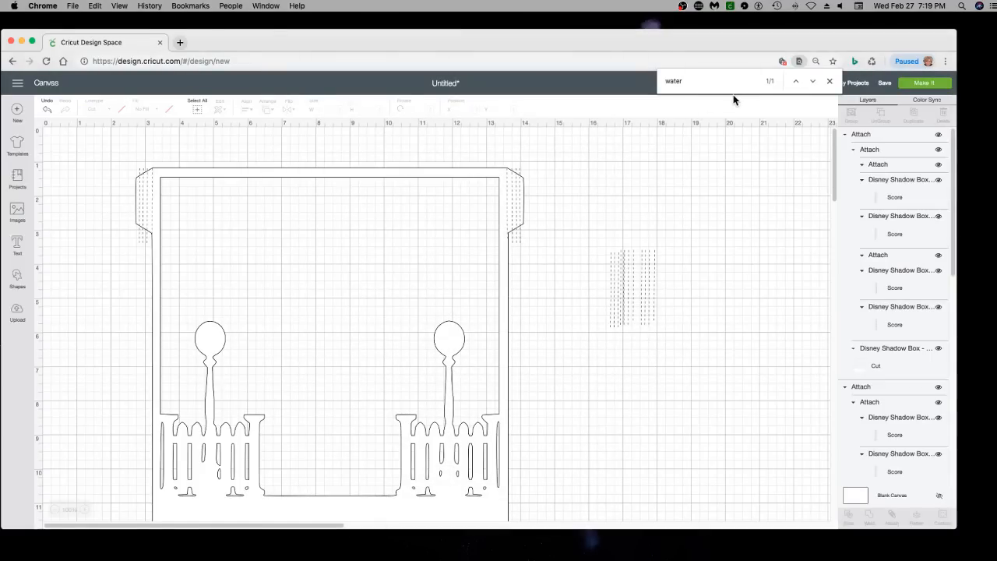
Send the project's mats to the cut setup and accept continuing with a larger mat
click(924, 84)
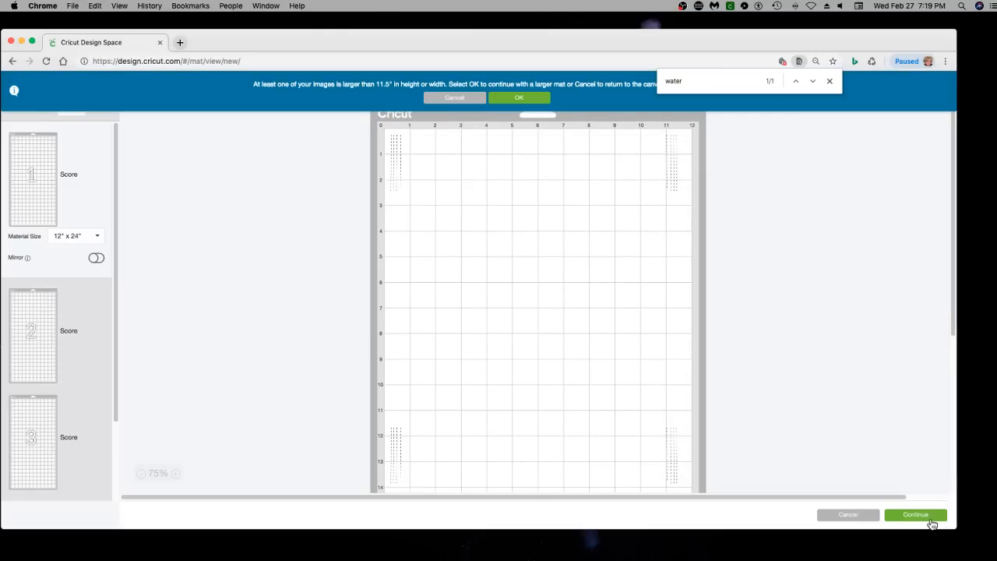
click(927, 516)
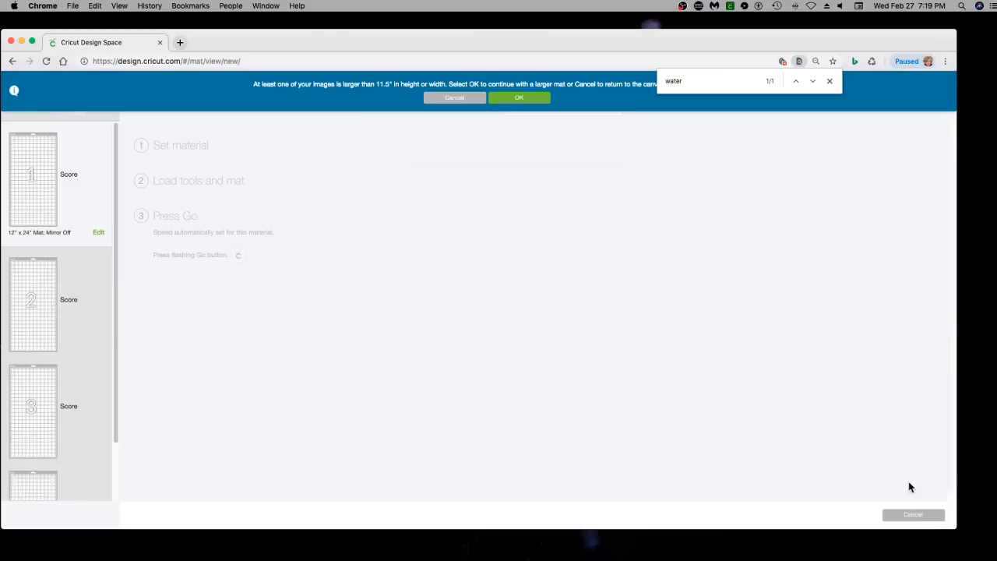
click(530, 99)
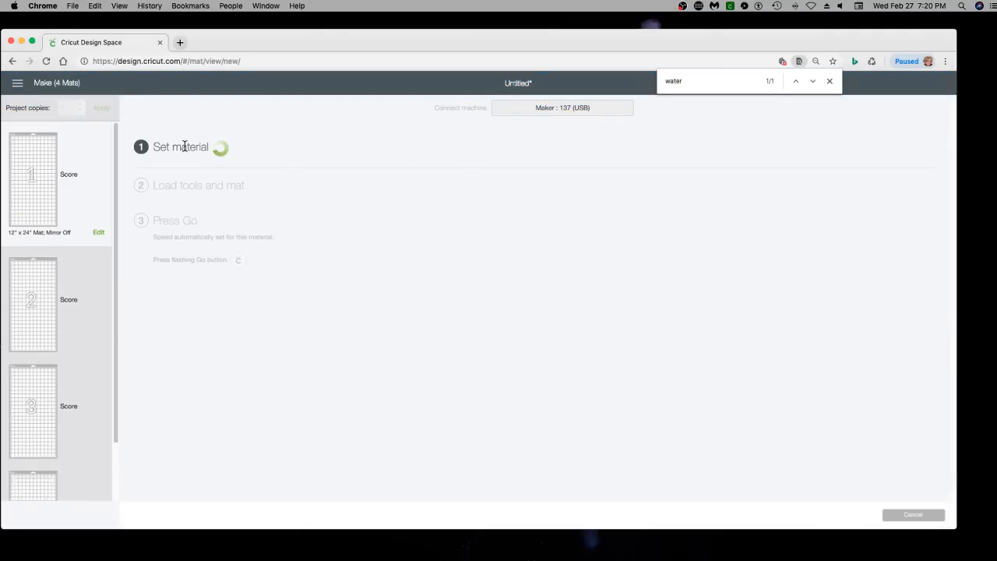
Browse all materials, search for "watercolor" and dismiss the browser's page search
click(568, 162)
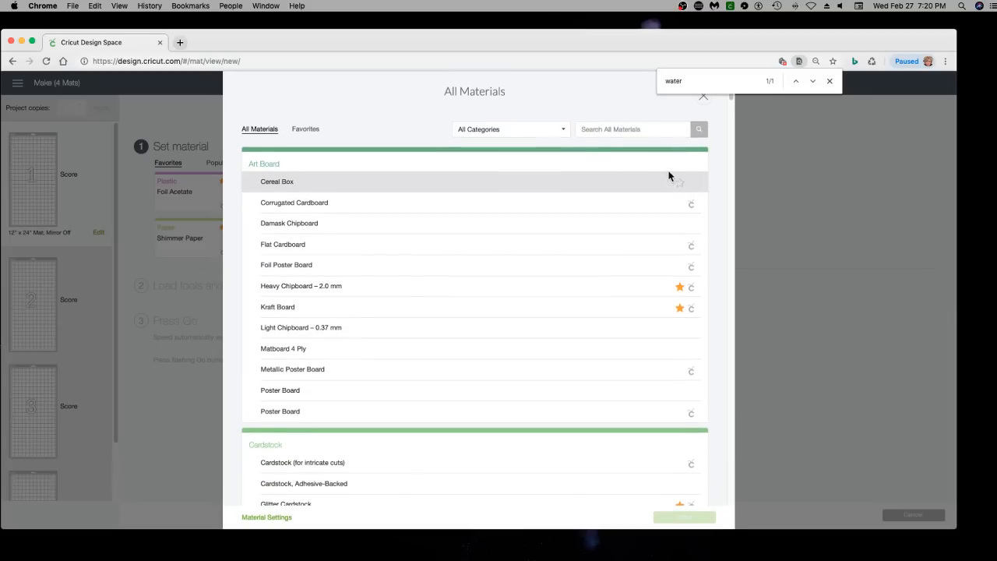
click(599, 130)
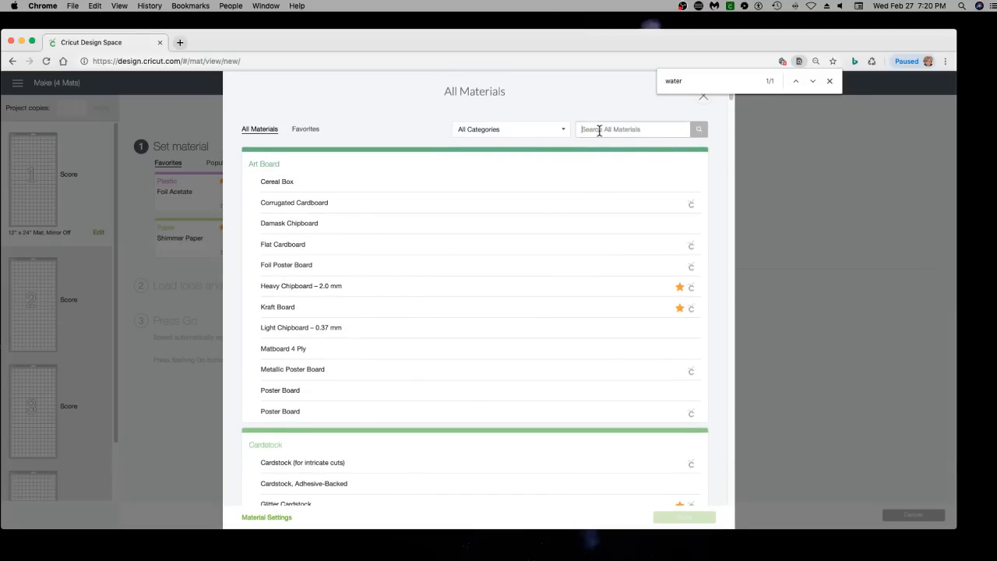
text(watercol)
text(o)
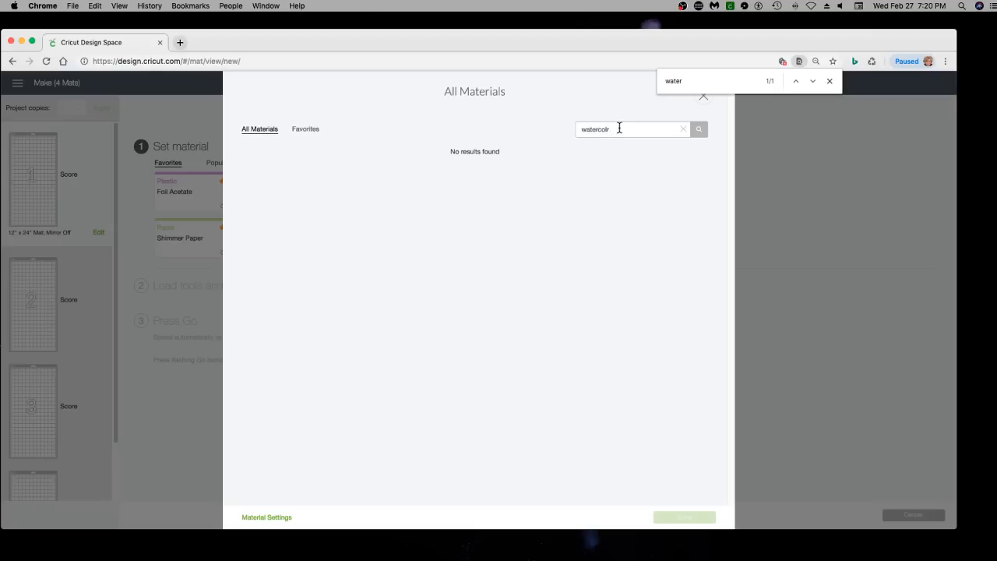
key(BackSpace)
text(or)
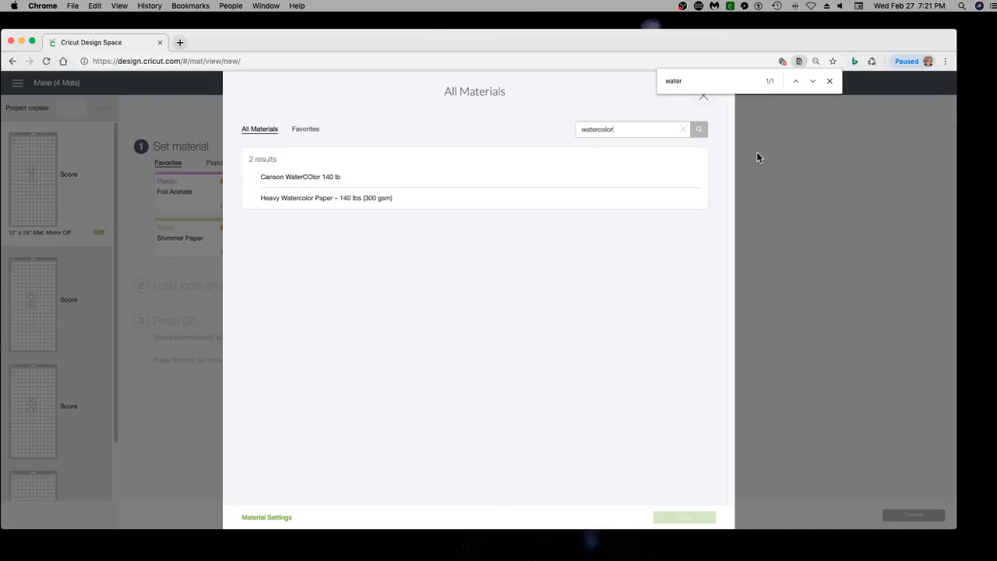
click(830, 82)
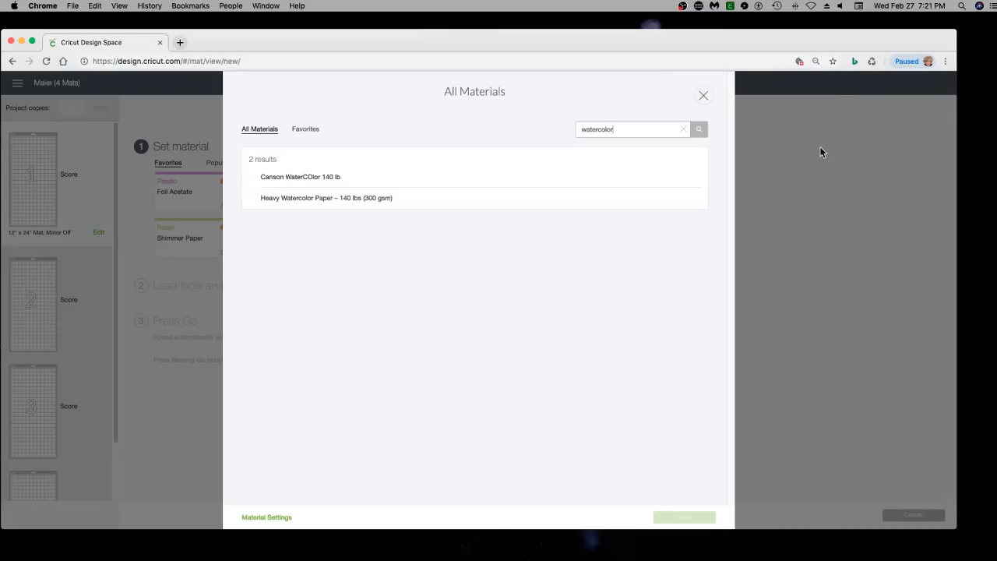